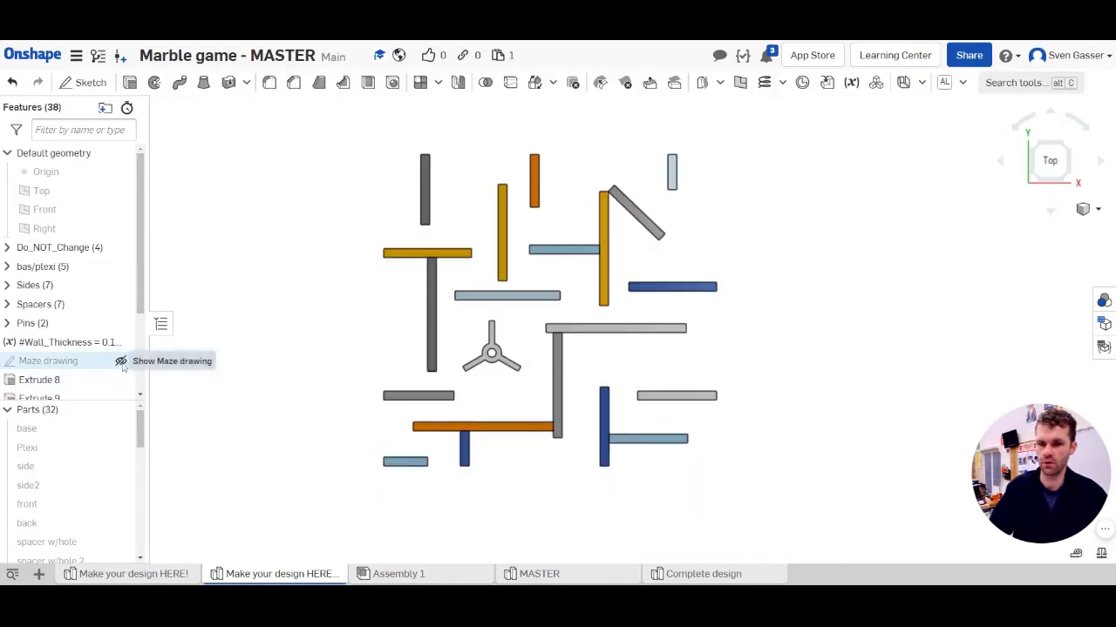
Show the Maze drawing sketch and delete the features from Extrude 8 through Extrude 13, including Boolean 1.
{"action": "left_click", "coordinate": [120, 361]}
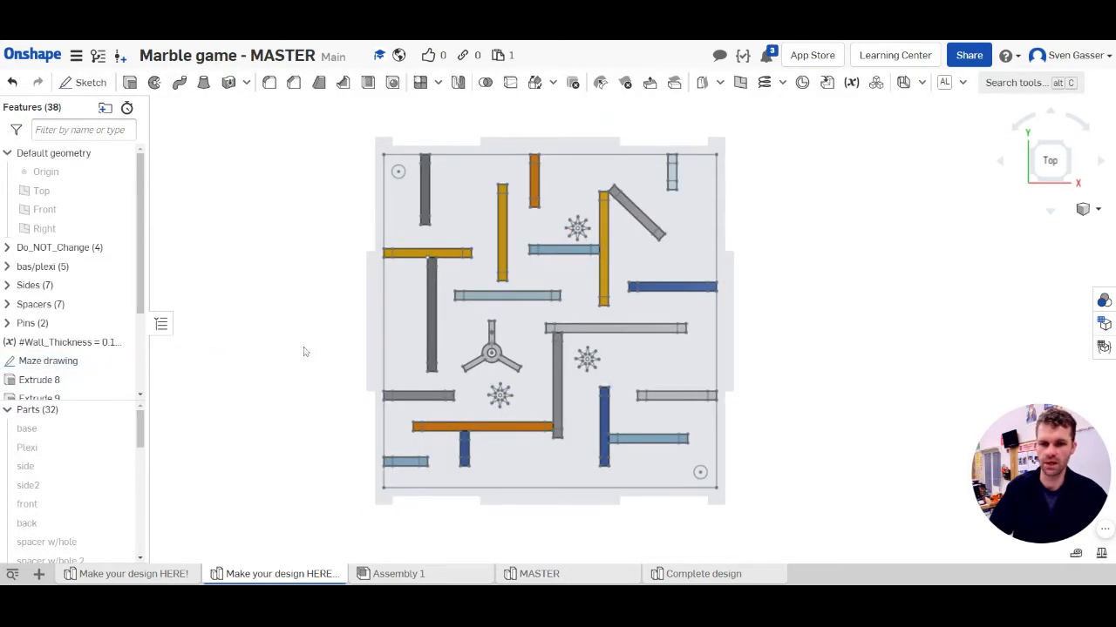
{"action": "scroll", "coordinate": [92, 387], "scroll_direction": "down", "scroll_amount": 3}
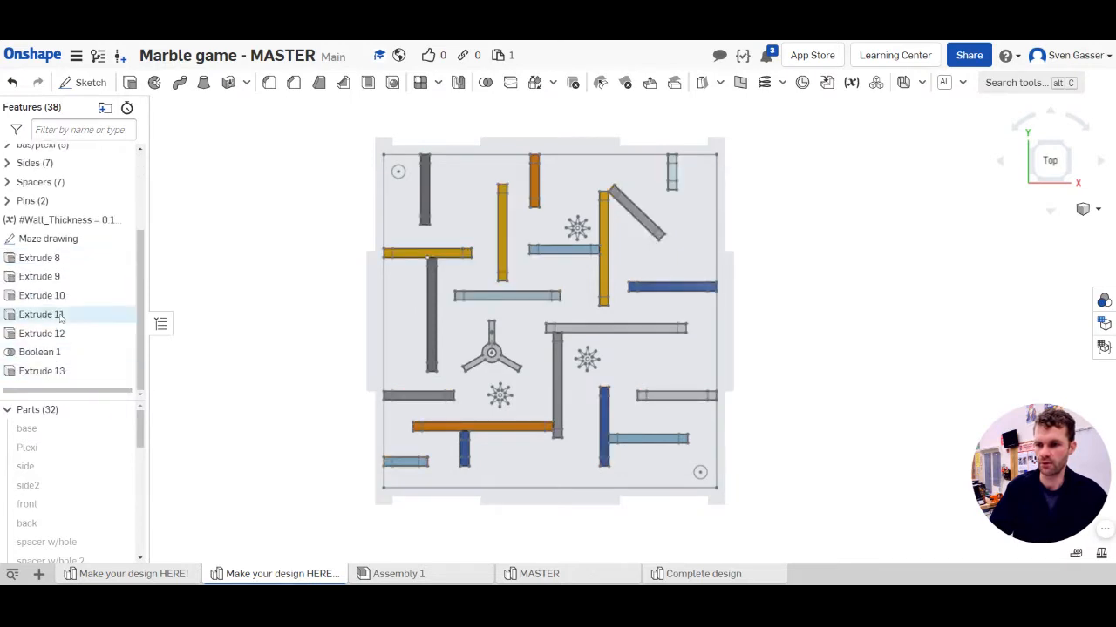
{"action": "left_click", "coordinate": [73, 257]}
{"action": "left_click", "coordinate": [70, 372], "text": "shift"}
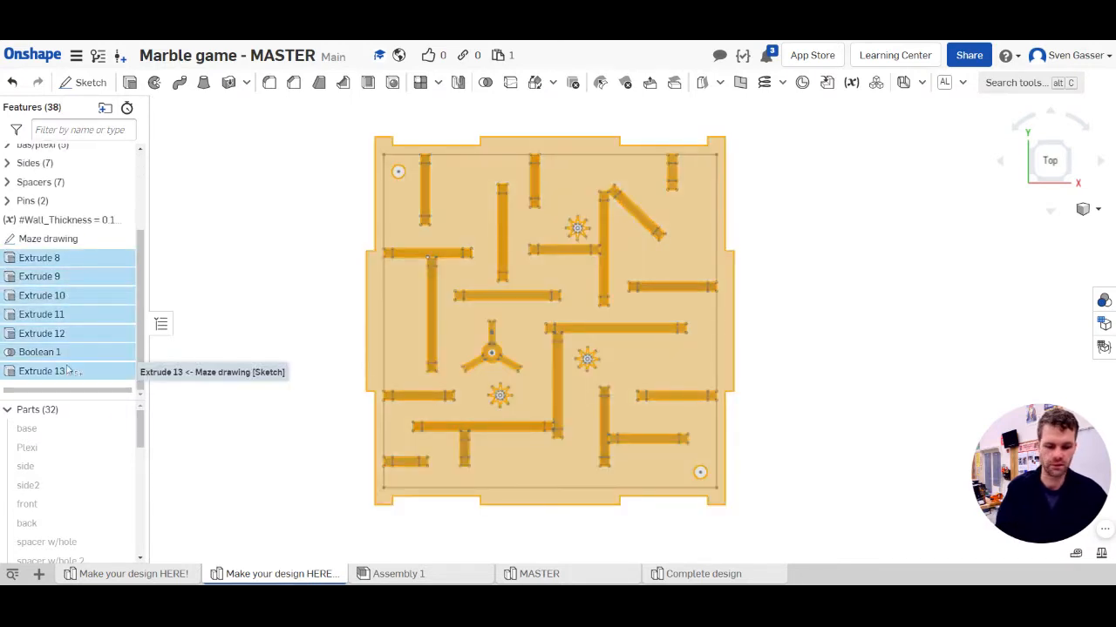
{"action": "key", "text": "Delete"}
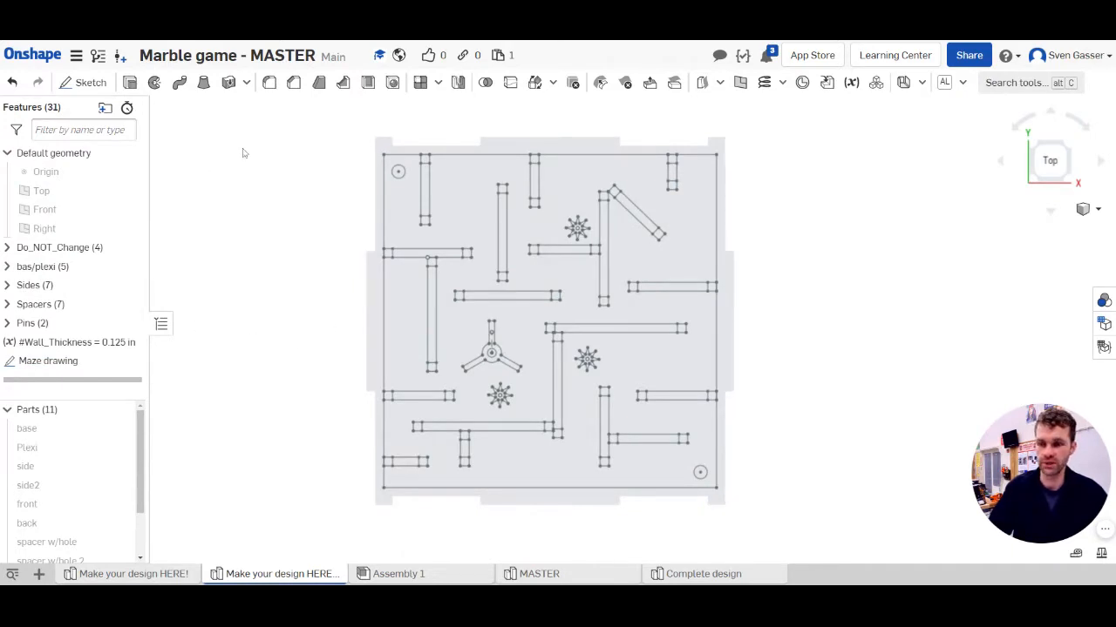
Examine the wall outlines and their end squares across the maze sketch, finishing in the top view.
{"action": "mouse_move", "coordinate": [250, 388]}
{"action": "right_mouse_down"}
{"action": "mouse_move", "coordinate": [271, 347]}
{"action": "mouse_move", "coordinate": [250, 369]}
{"action": "mouse_move", "coordinate": [250, 387]}
{"action": "right_mouse_up"}
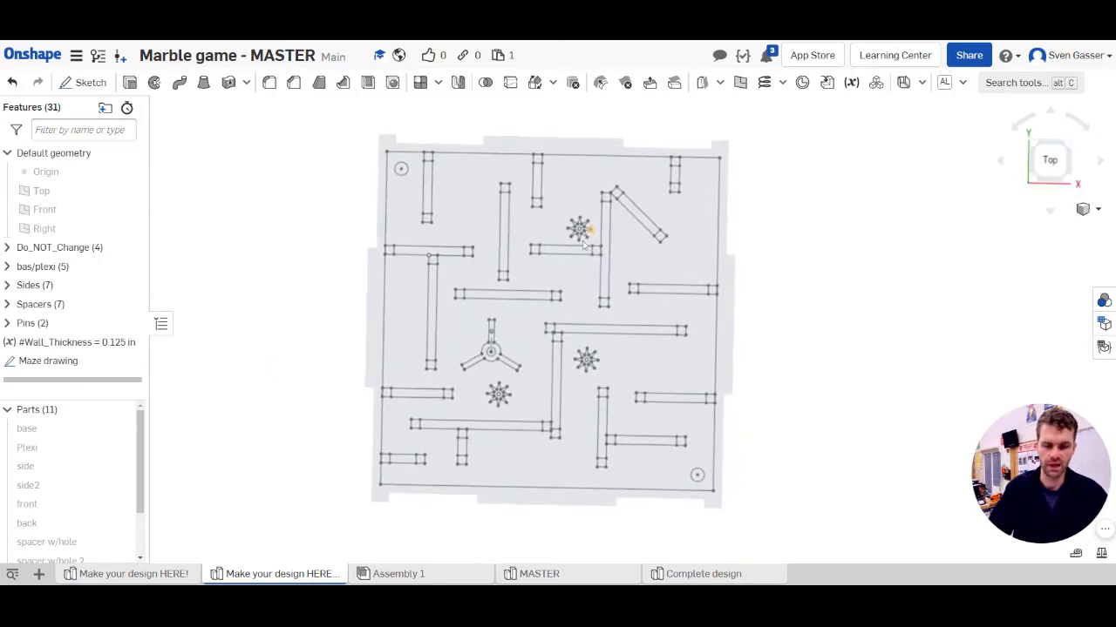
{"action": "scroll", "coordinate": [394, 480], "scroll_direction": "up", "scroll_amount": 4}
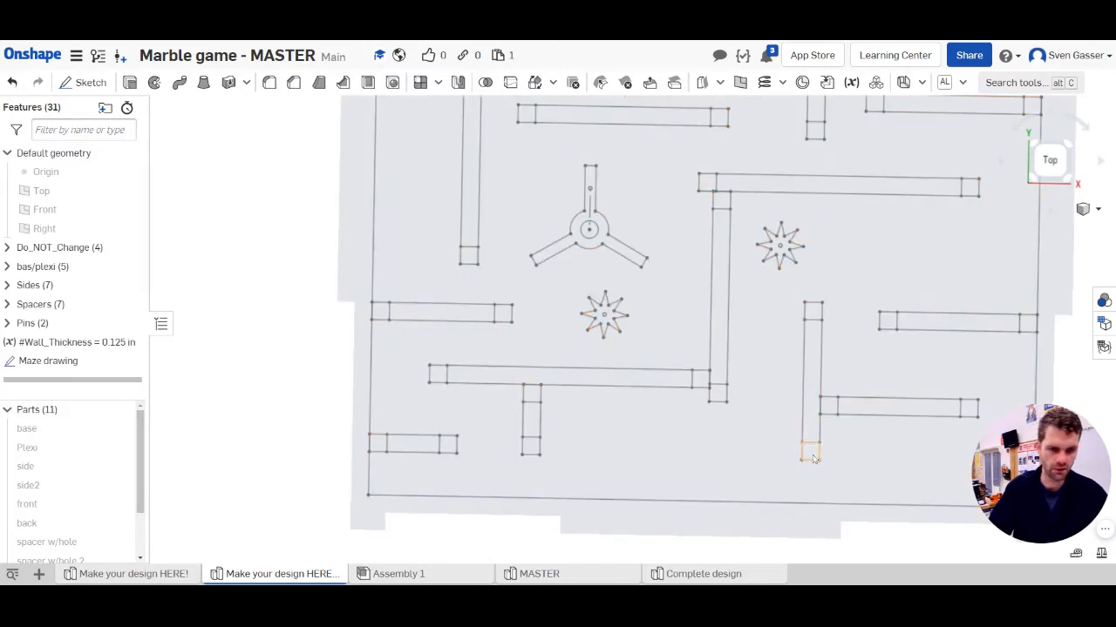
{"action": "scroll", "coordinate": [549, 389], "scroll_direction": "down", "scroll_amount": 4}
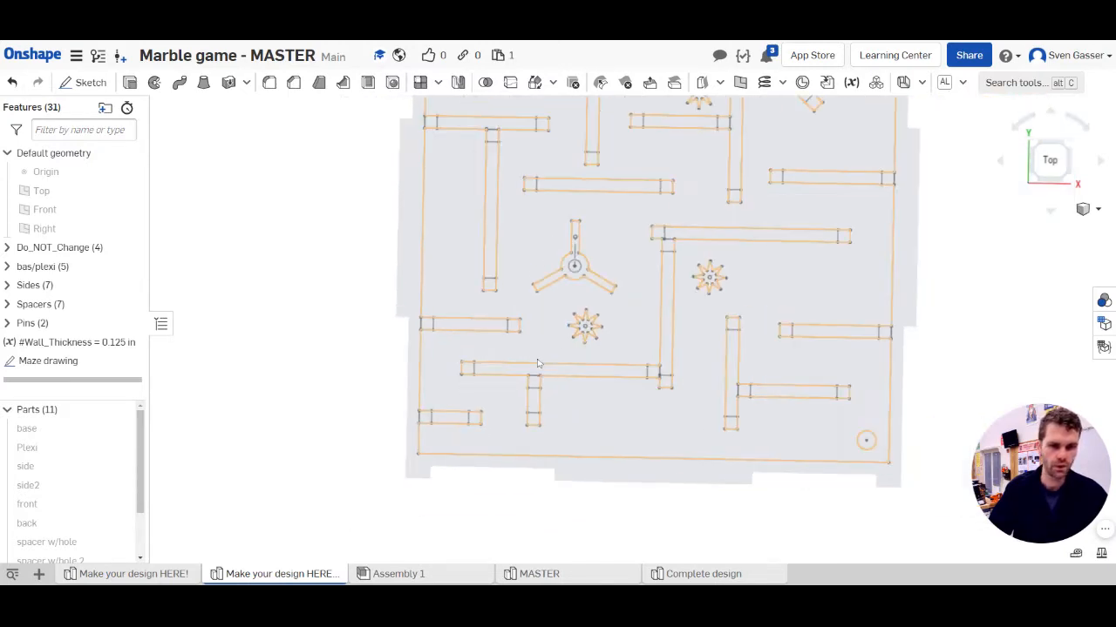
{"action": "scroll", "coordinate": [549, 390], "scroll_direction": "down", "scroll_amount": 3}
{"action": "scroll", "coordinate": [623, 193], "scroll_direction": "up", "scroll_amount": 3}
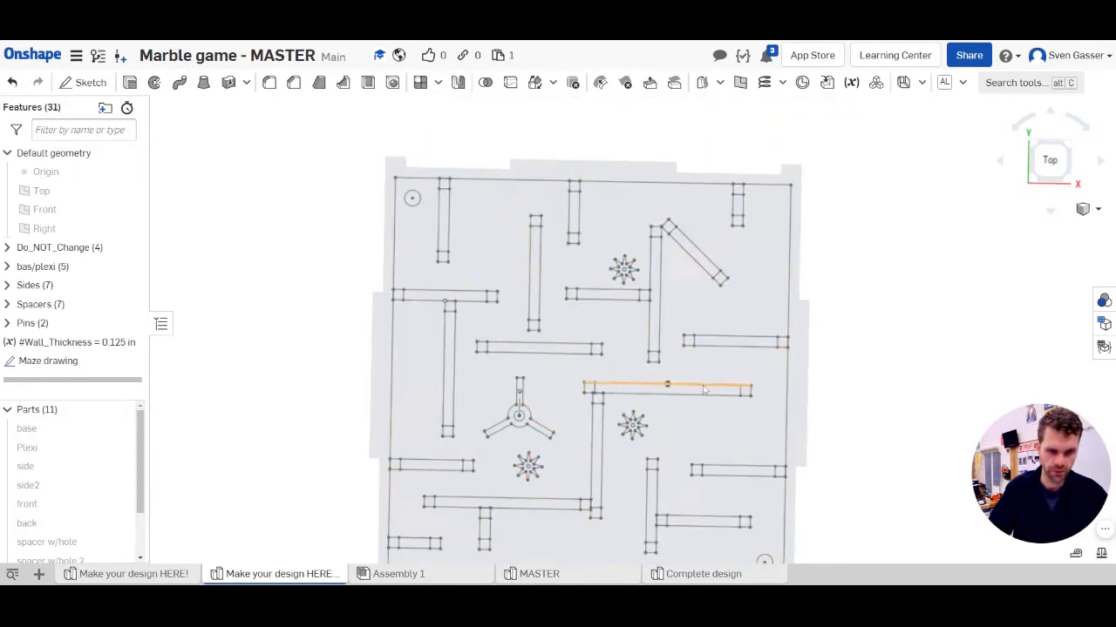
{"action": "scroll", "coordinate": [525, 241], "scroll_direction": "down", "scroll_amount": 3}
{"action": "scroll", "coordinate": [516, 403], "scroll_direction": "up", "scroll_amount": 1}
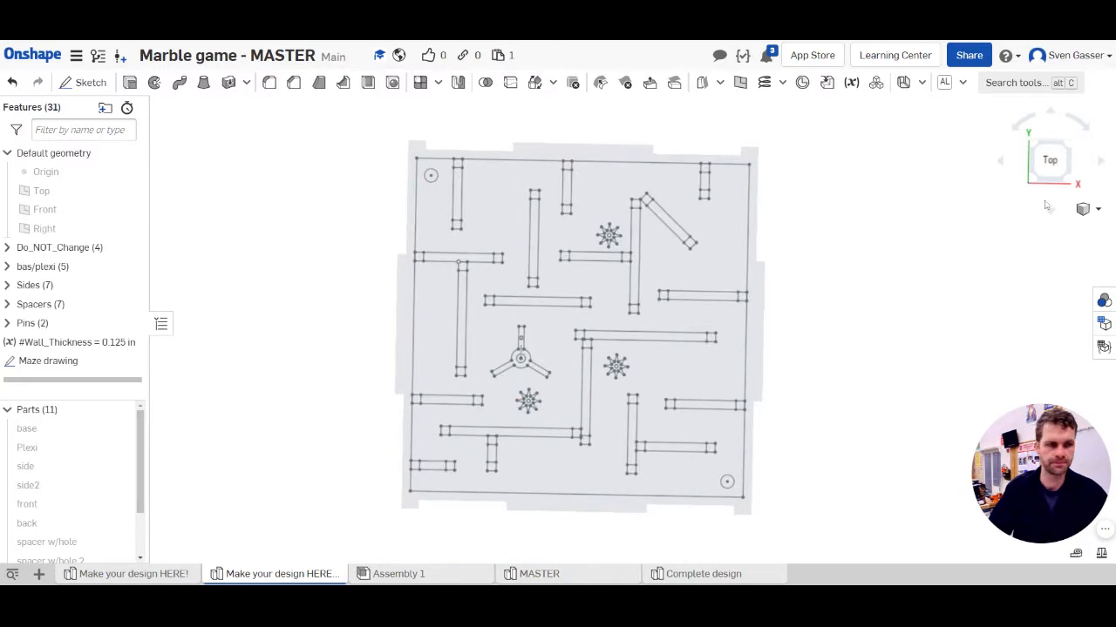
{"action": "left_click", "coordinate": [1051, 159]}
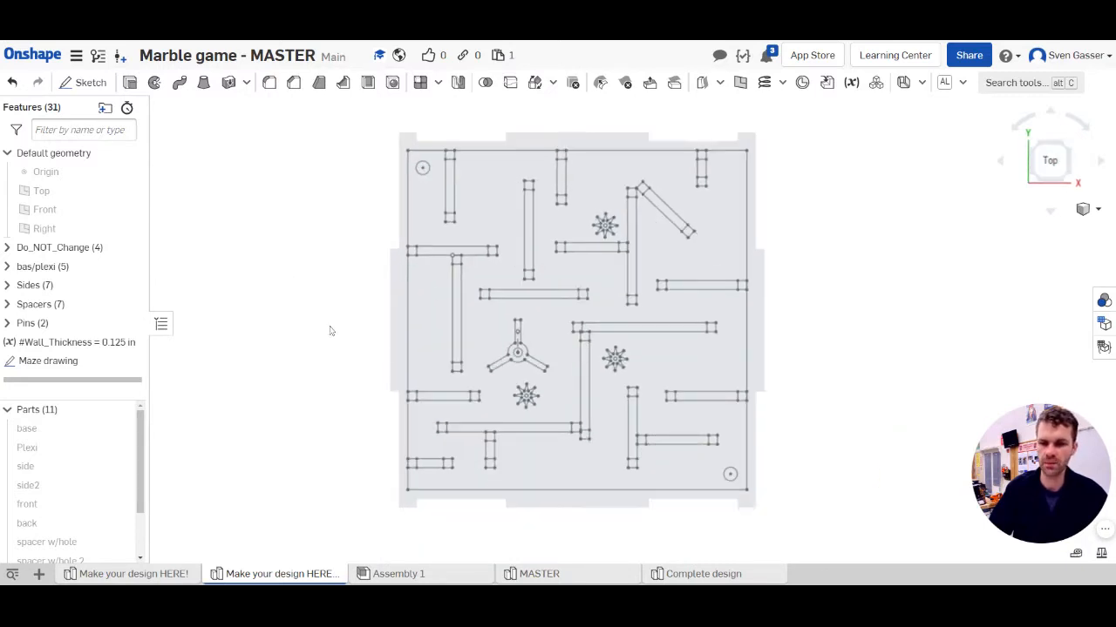
Inspect the extruded walls in the first Make your design HERE! part studio, and return to the second one.
{"action": "left_click", "coordinate": [155, 577]}
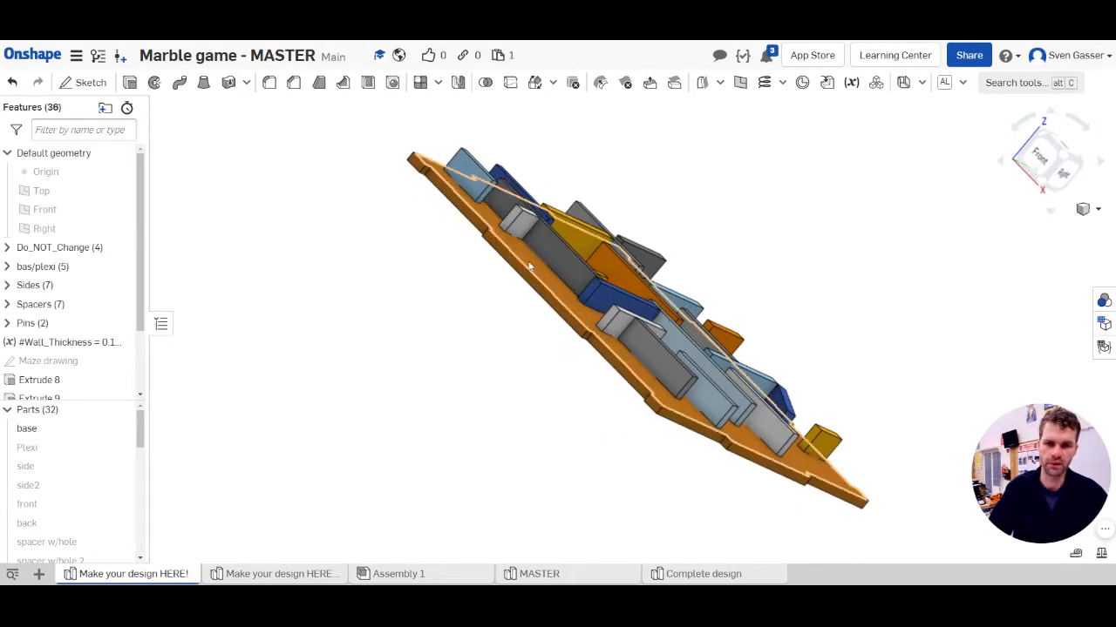
{"action": "left_click", "coordinate": [568, 270]}
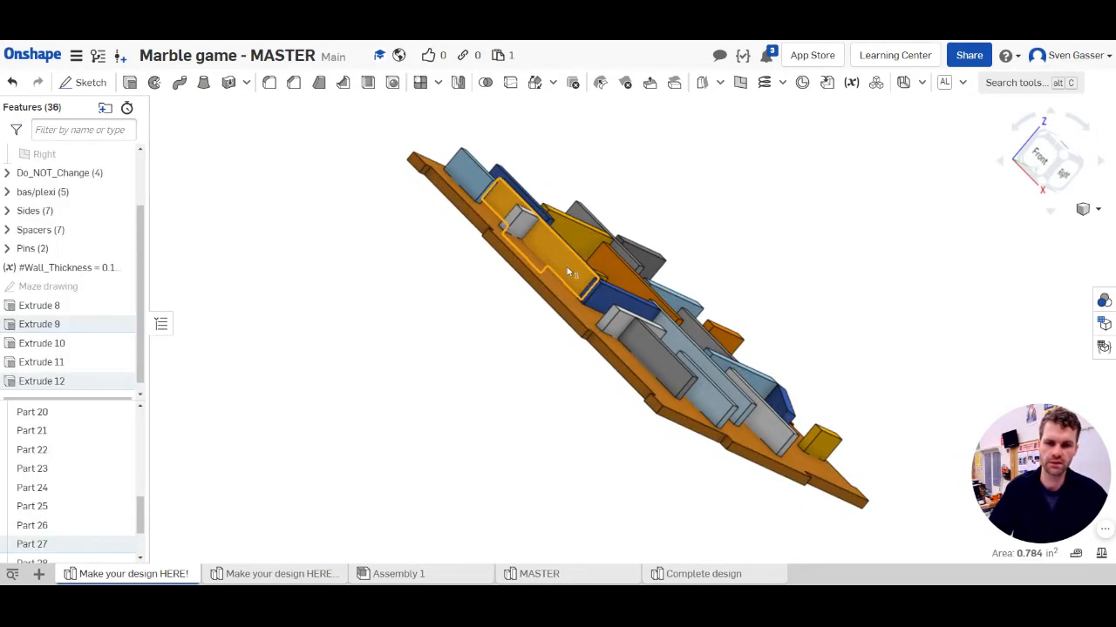
{"action": "right_click_drag", "start_coordinate": [568, 270], "coordinate": [553, 281]}
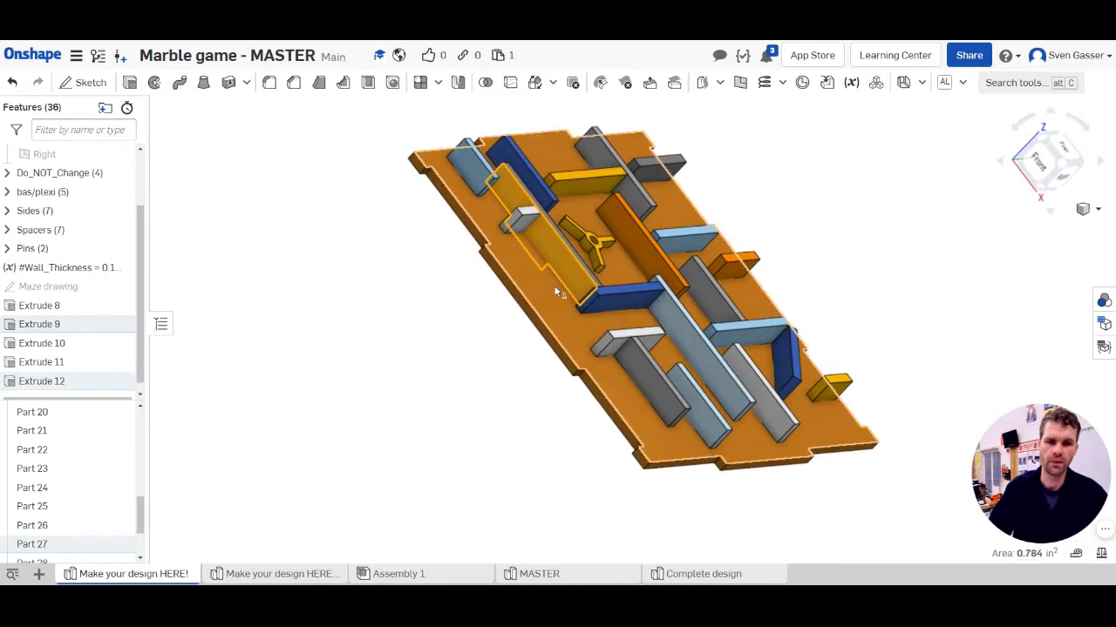
{"action": "left_click", "coordinate": [297, 575]}
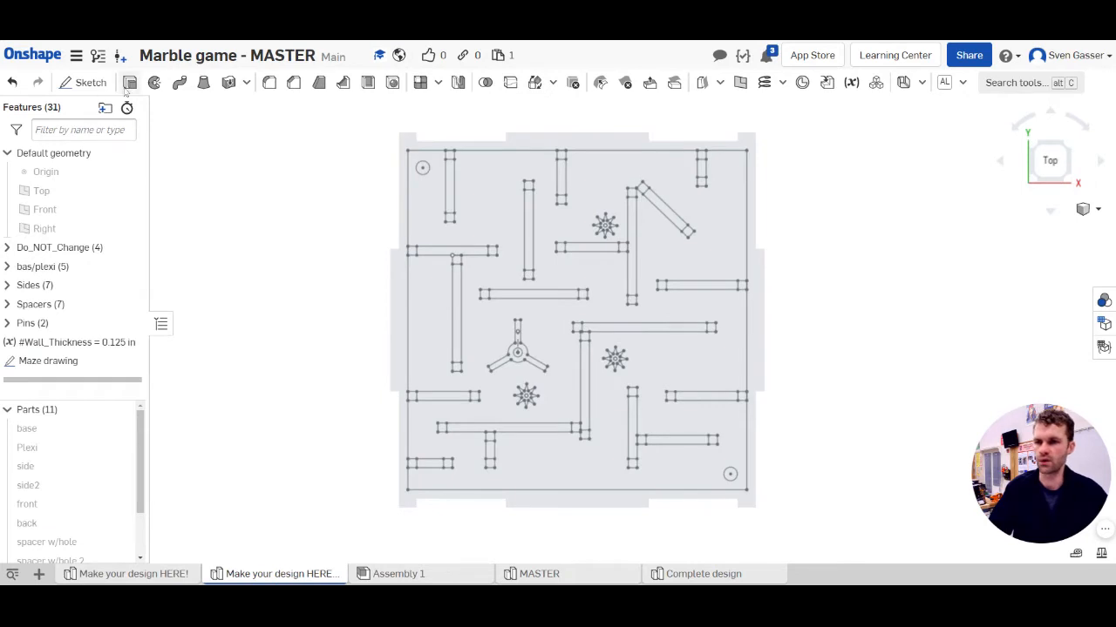
Start a new solid Extrude and select all the inner closed regions of the Maze drawing sketch.
{"action": "left_click", "coordinate": [129, 83]}
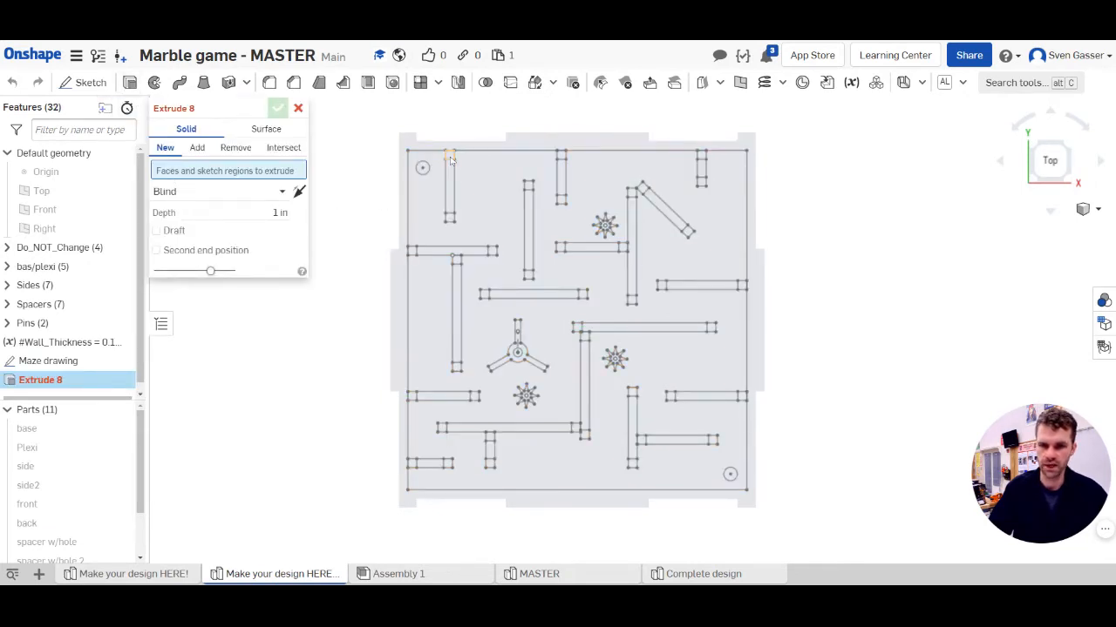
{"action": "left_click", "coordinate": [450, 185]}
{"action": "left_click", "coordinate": [450, 209]}
{"action": "left_click", "coordinate": [449, 214]}
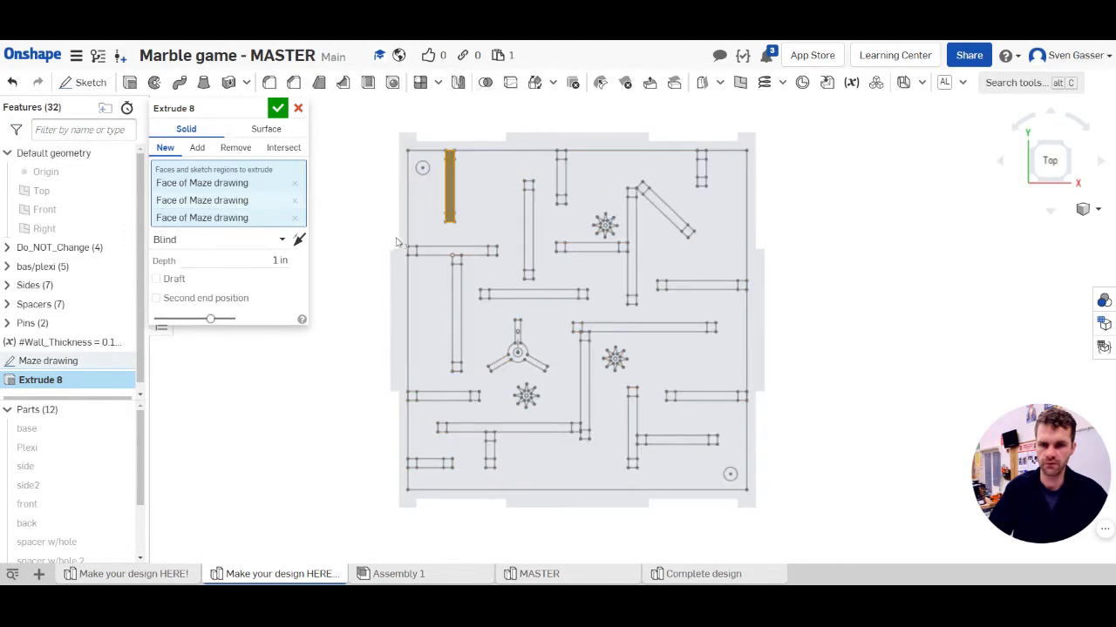
{"action": "left_click", "coordinate": [426, 251]}
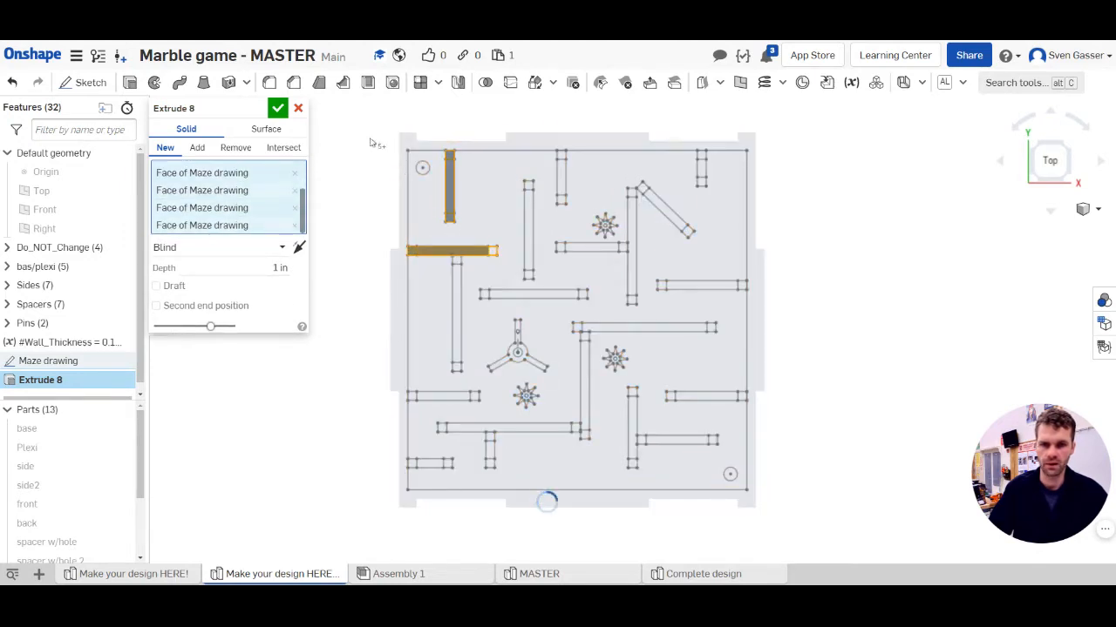
{"action": "left_click_drag", "start_coordinate": [373, 144], "coordinate": [796, 516]}
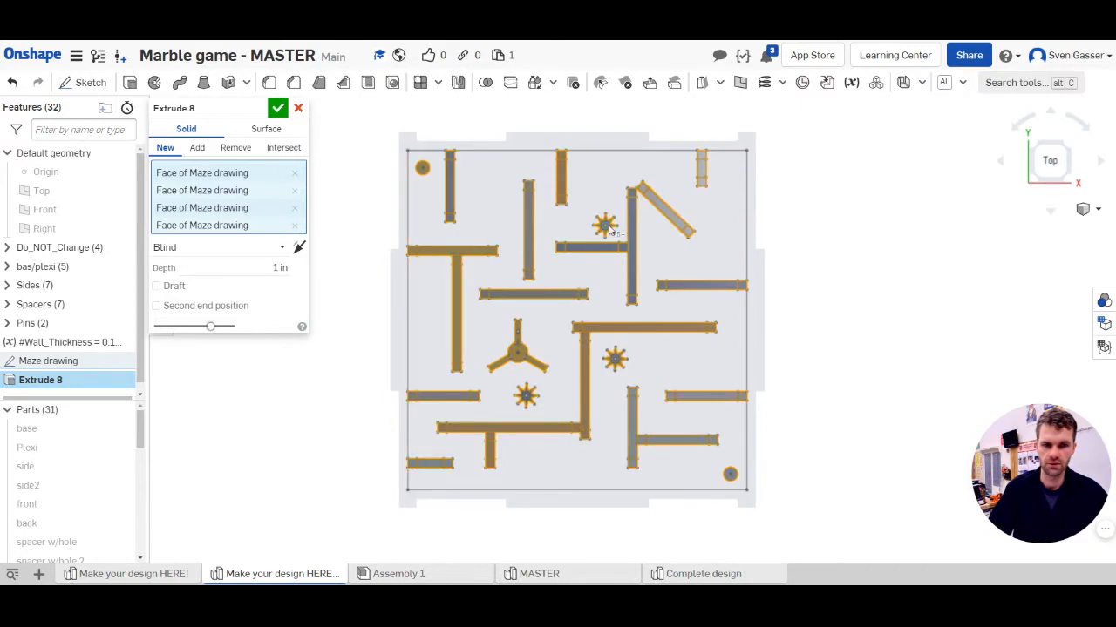
Remove the two corner circles, the three stars and the three-armed spinner from the extrude selection.
{"action": "left_click", "coordinate": [423, 168]}
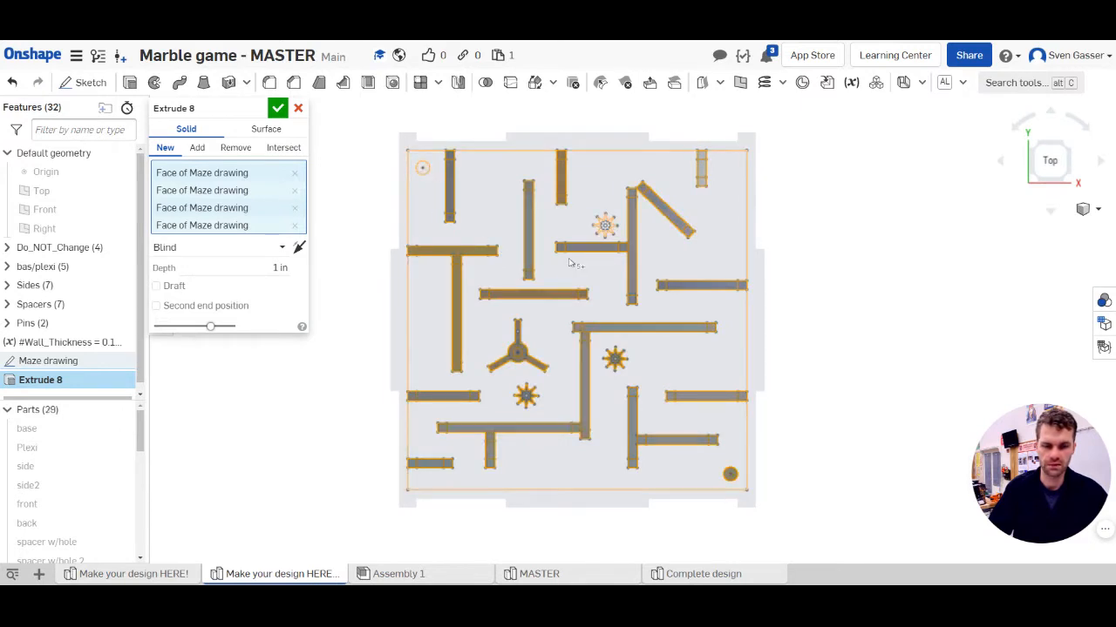
{"action": "left_click", "coordinate": [518, 353]}
{"action": "left_click", "coordinate": [527, 393]}
{"action": "left_click", "coordinate": [616, 359]}
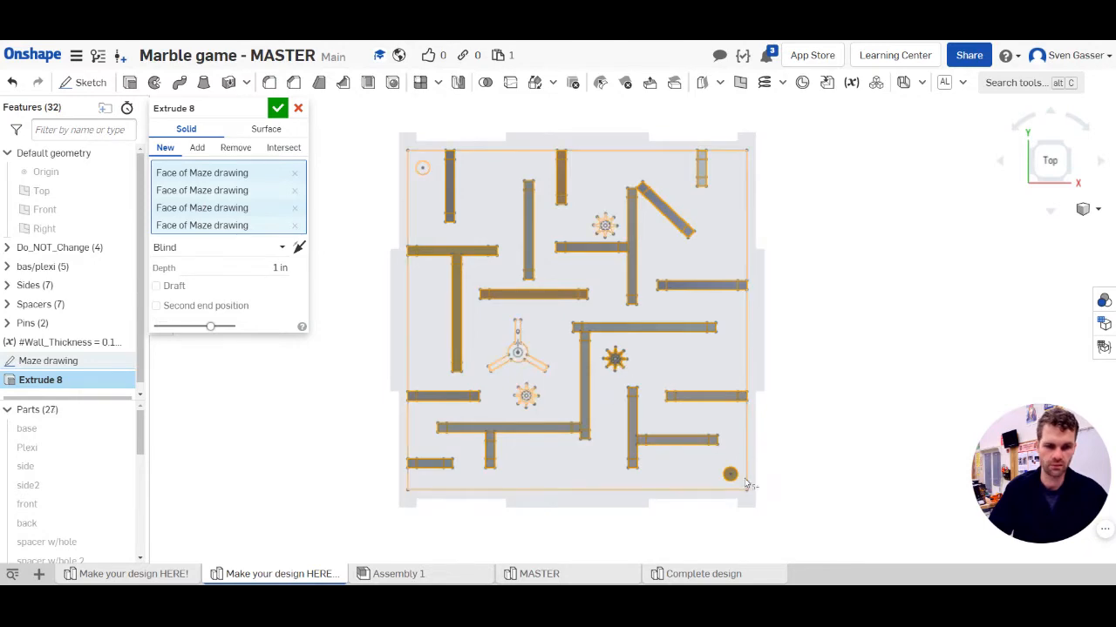
{"action": "left_click", "coordinate": [732, 476]}
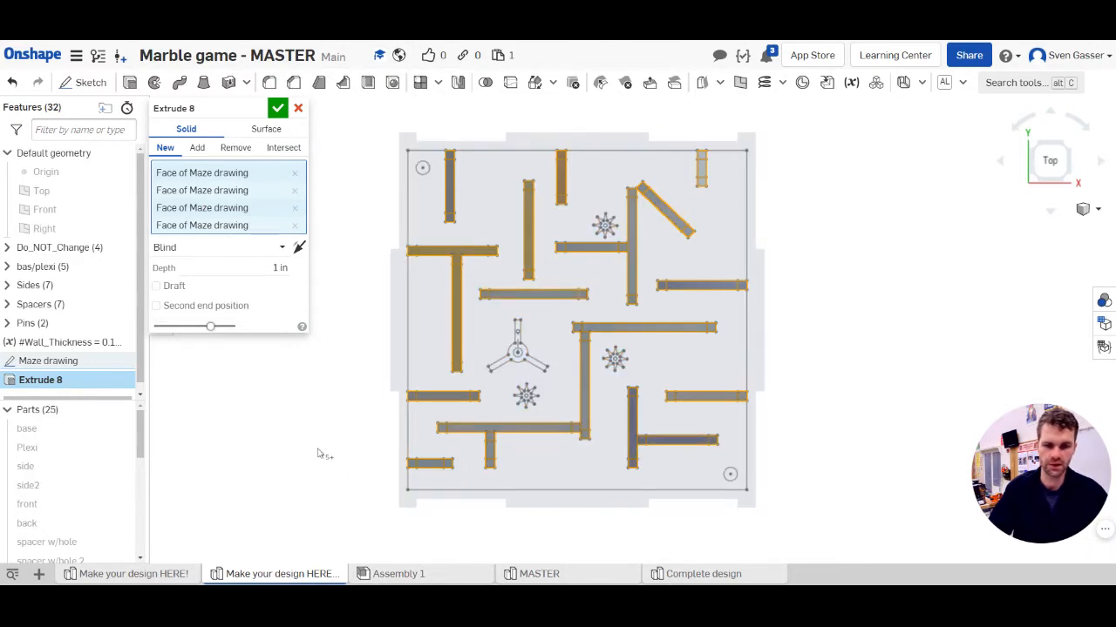
Set the extrude's end type to Up to face, show the Plexi part and pick its underside as the end face.
{"action": "mouse_move", "coordinate": [317, 455]}
{"action": "right_mouse_down"}
{"action": "mouse_move", "coordinate": [307, 401]}
{"action": "mouse_move", "coordinate": [305, 442]}
{"action": "right_mouse_up"}
{"action": "left_click", "coordinate": [1050, 157]}
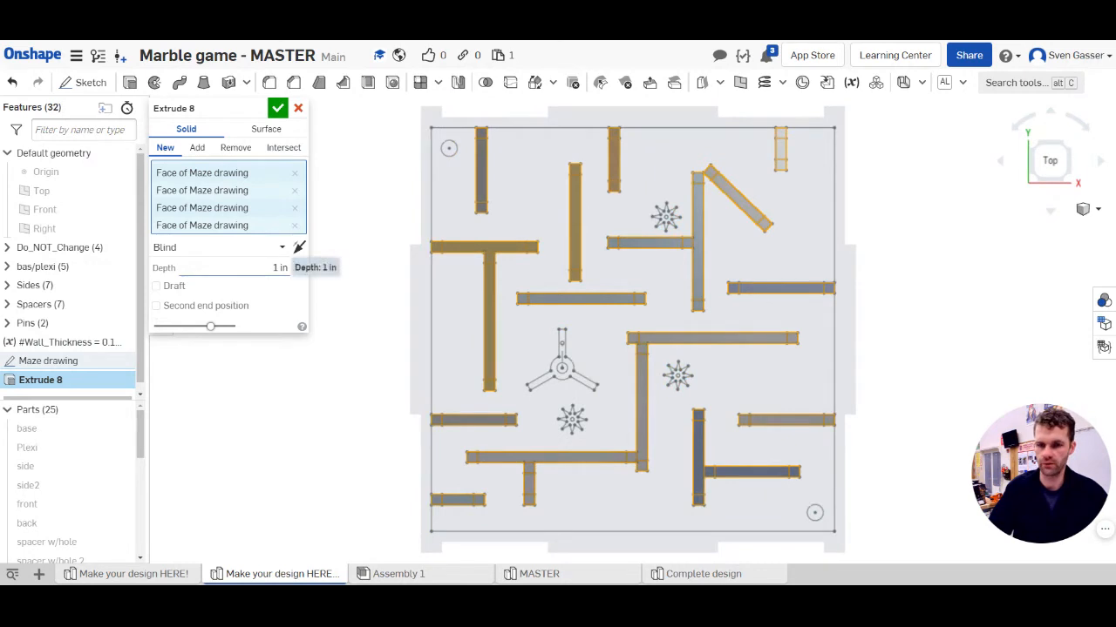
{"action": "left_click", "coordinate": [278, 253]}
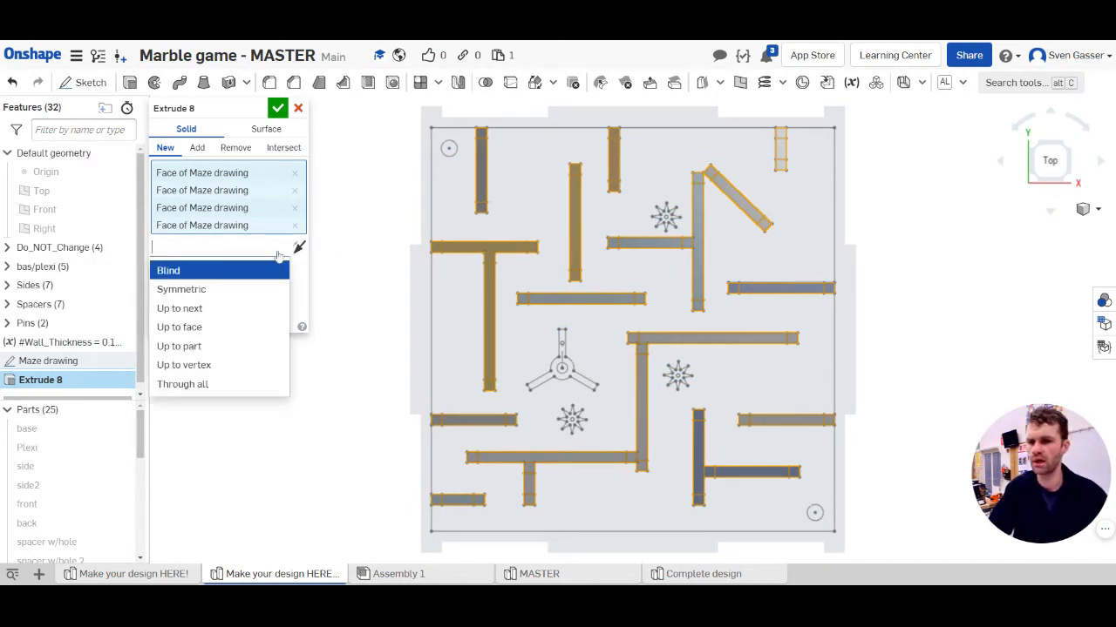
{"action": "left_click", "coordinate": [187, 328]}
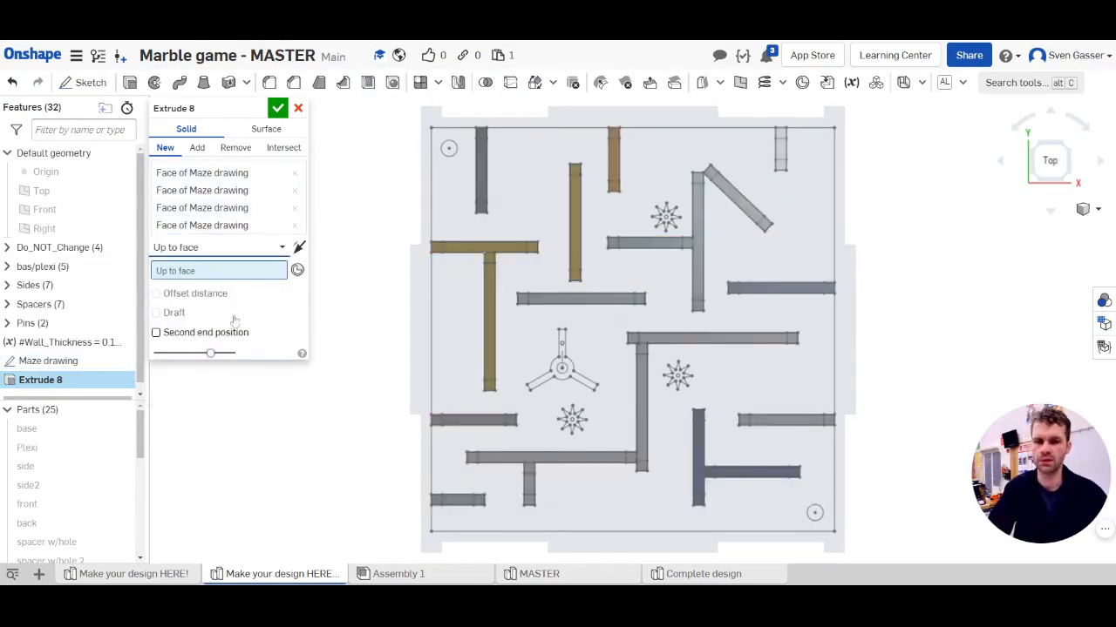
{"action": "left_click", "coordinate": [121, 449]}
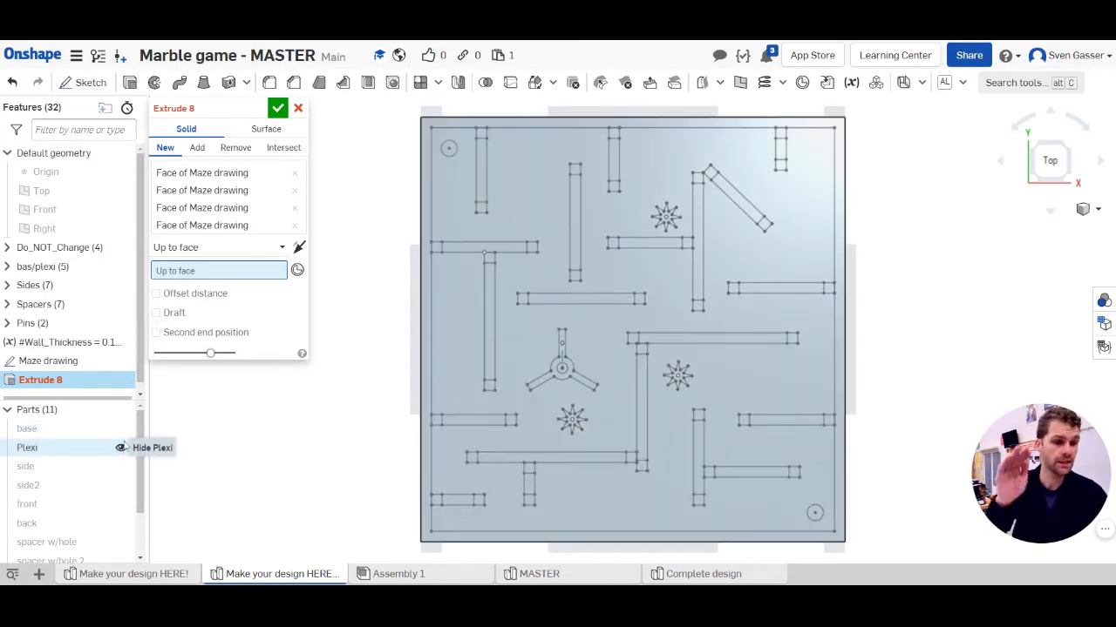
{"action": "right_click_drag", "start_coordinate": [388, 484], "coordinate": [398, 400]}
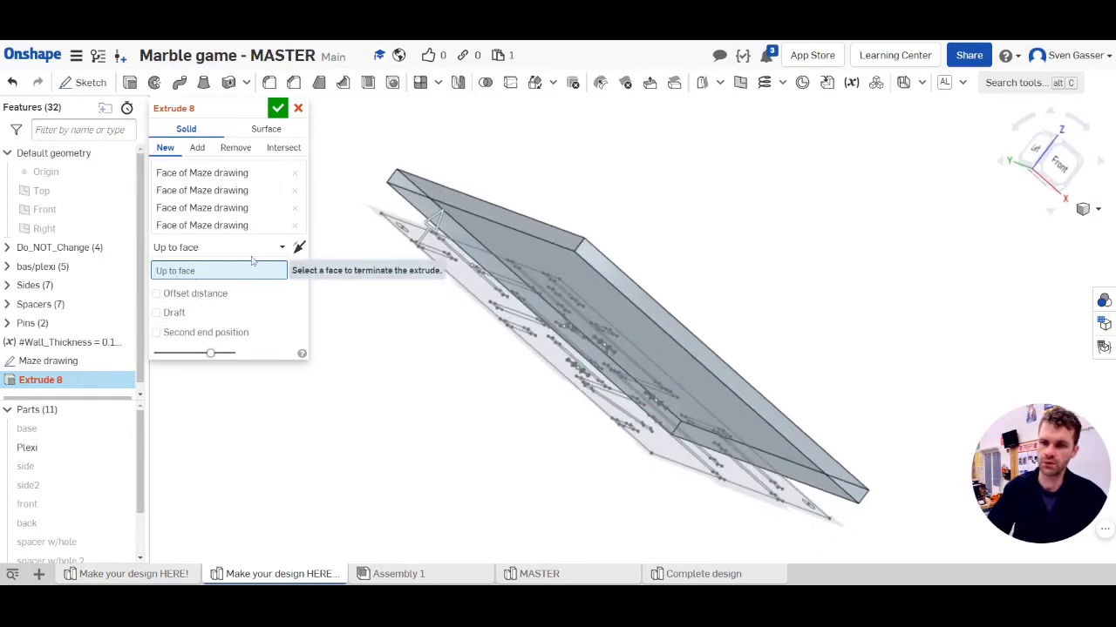
{"action": "left_click", "coordinate": [474, 232]}
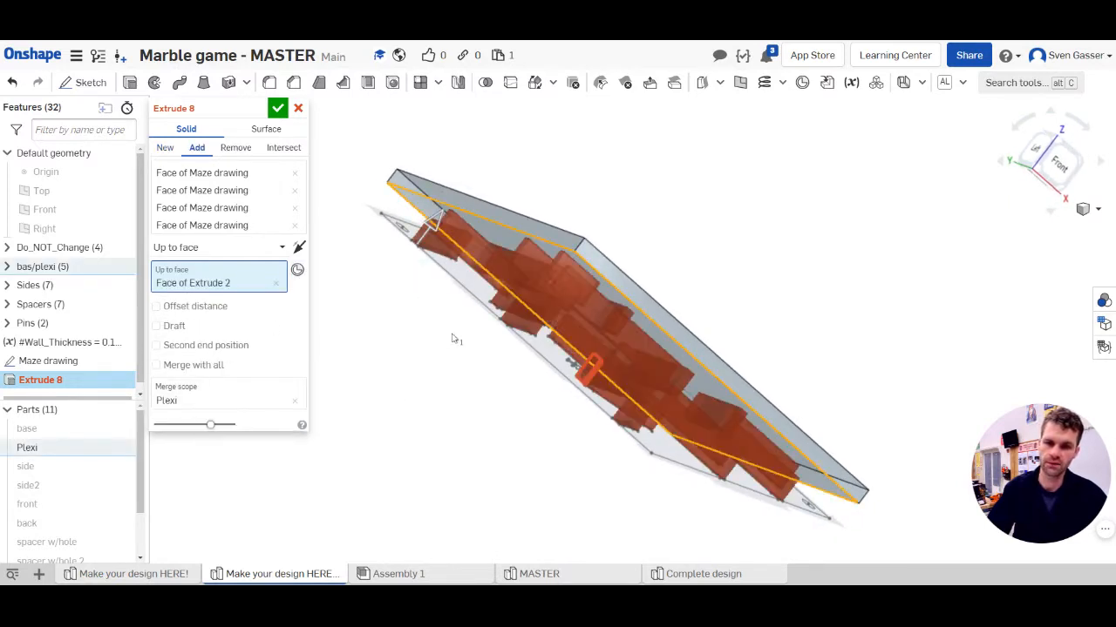
Set the extrude to create new parts, and hide the Plexi part again.
{"action": "right_click_drag", "start_coordinate": [452, 336], "coordinate": [445, 341]}
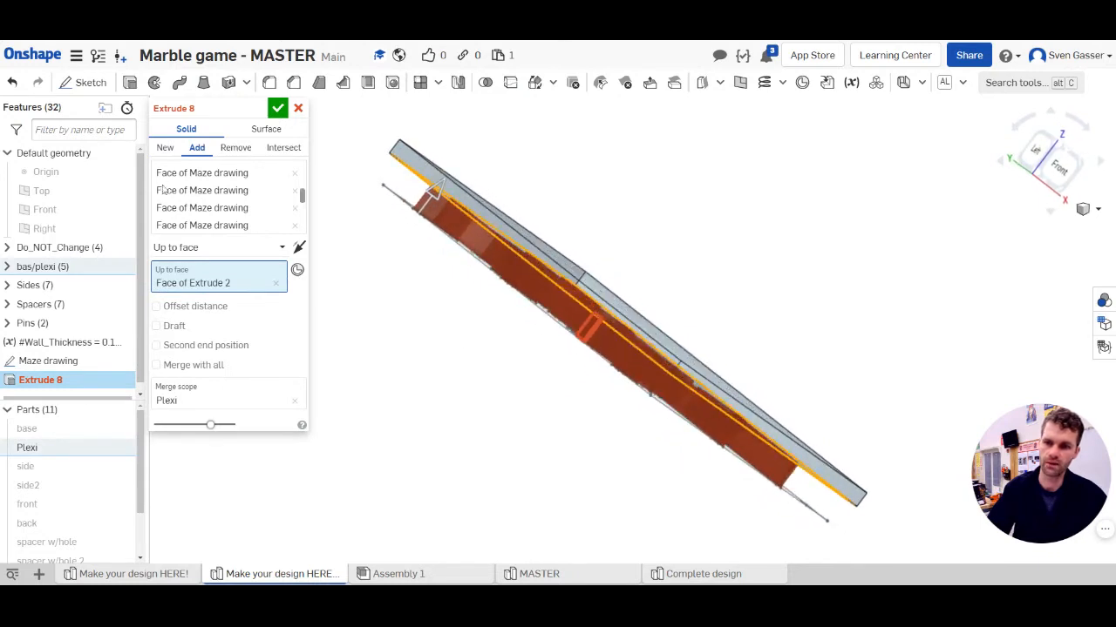
{"action": "left_click", "coordinate": [166, 148]}
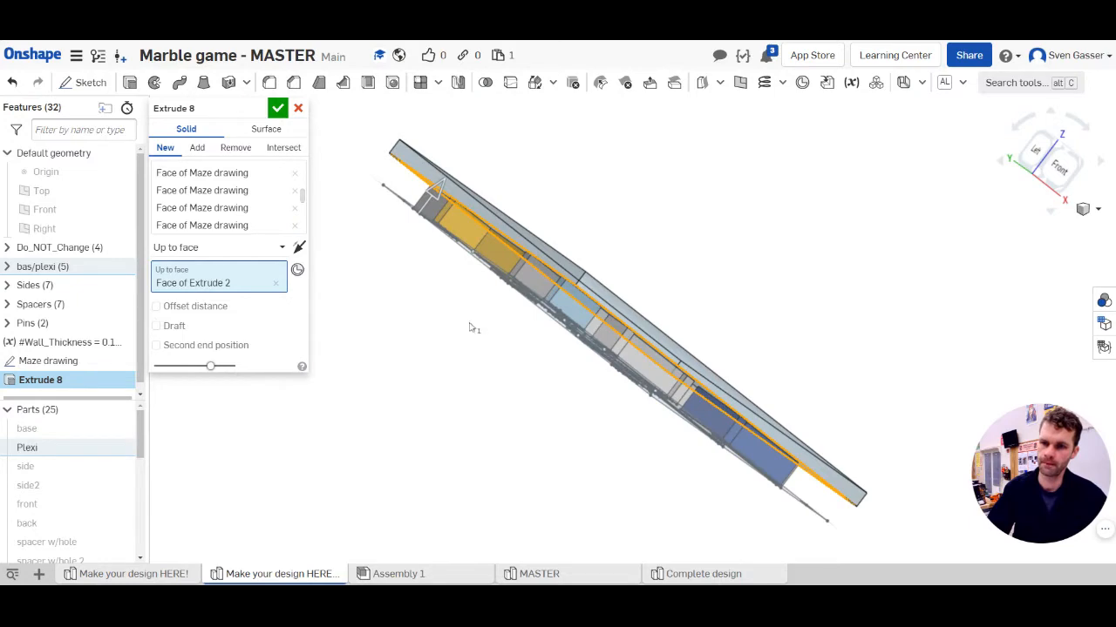
{"action": "right_click_drag", "start_coordinate": [482, 342], "coordinate": [404, 336]}
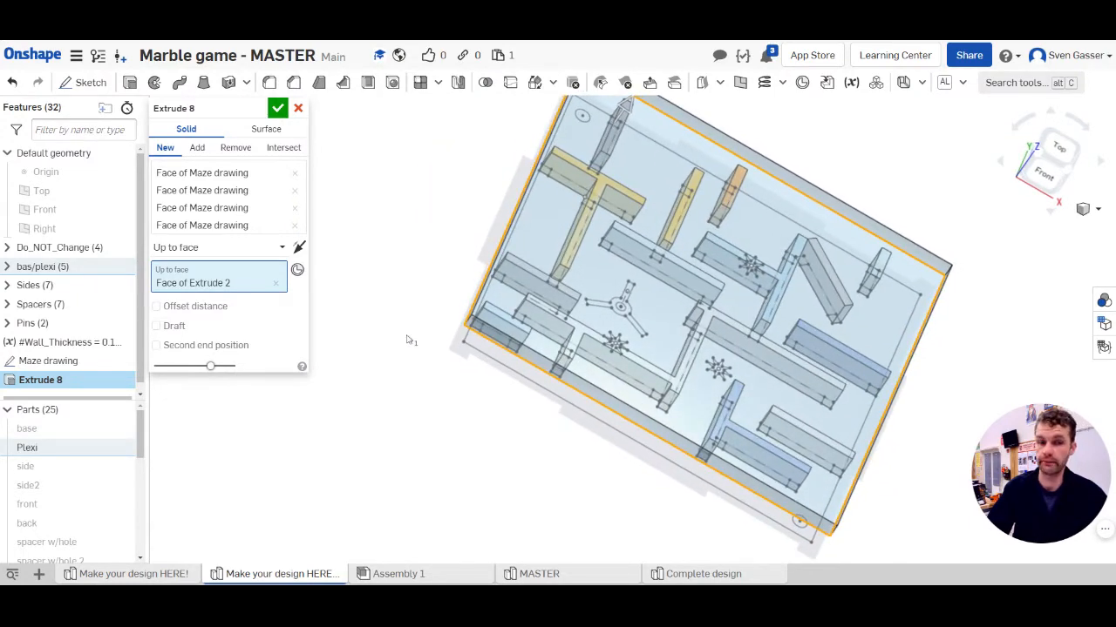
{"action": "left_click", "coordinate": [122, 448]}
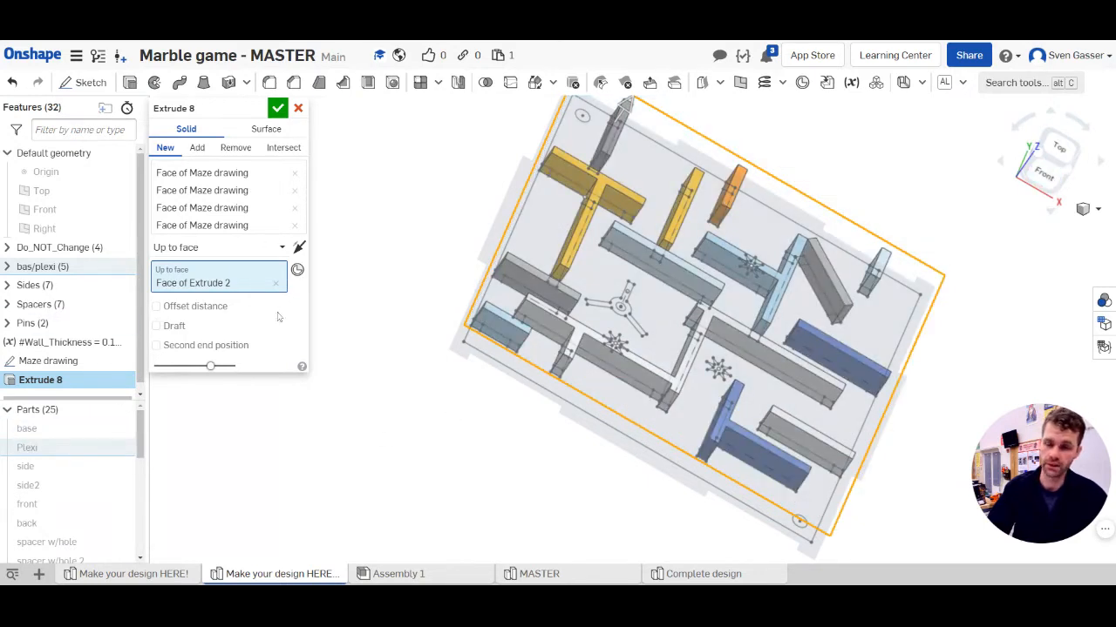
Remove all regions of the T-shaped wall's stem from the extrude selection, leaving only its crossbar.
{"action": "left_click", "coordinate": [242, 210]}
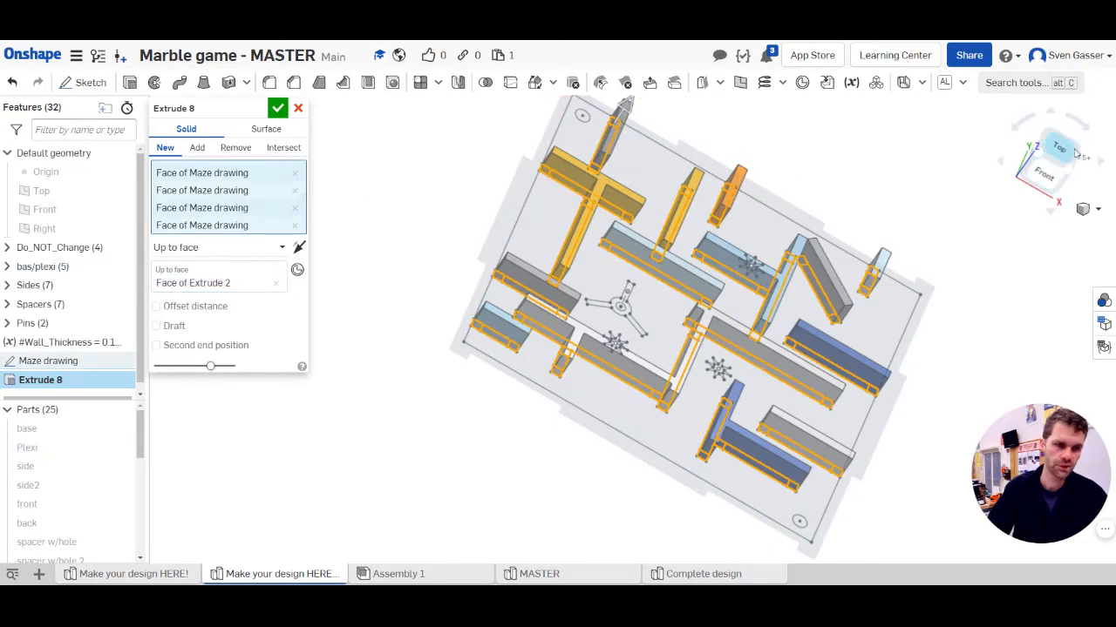
{"action": "left_click", "coordinate": [1039, 169]}
{"action": "scroll", "coordinate": [807, 281], "scroll_direction": "down", "scroll_amount": 3}
{"action": "right_click_drag", "start_coordinate": [684, 410], "coordinate": [515, 296]}
{"action": "scroll", "coordinate": [675, 315], "scroll_direction": "up", "scroll_amount": 5}
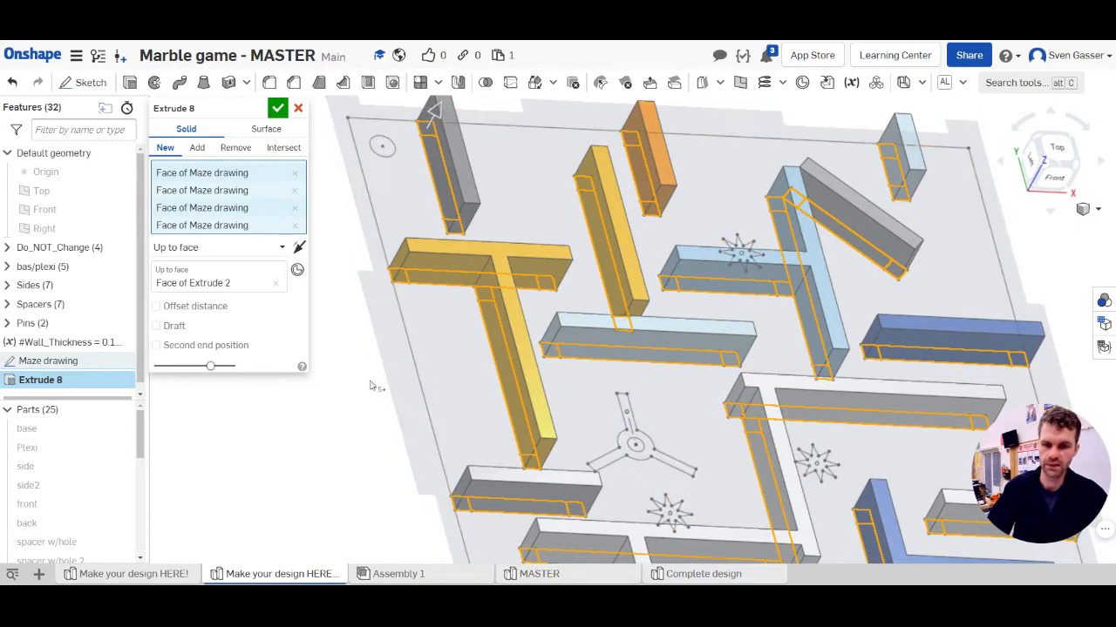
{"action": "right_click_drag", "start_coordinate": [360, 391], "coordinate": [368, 398]}
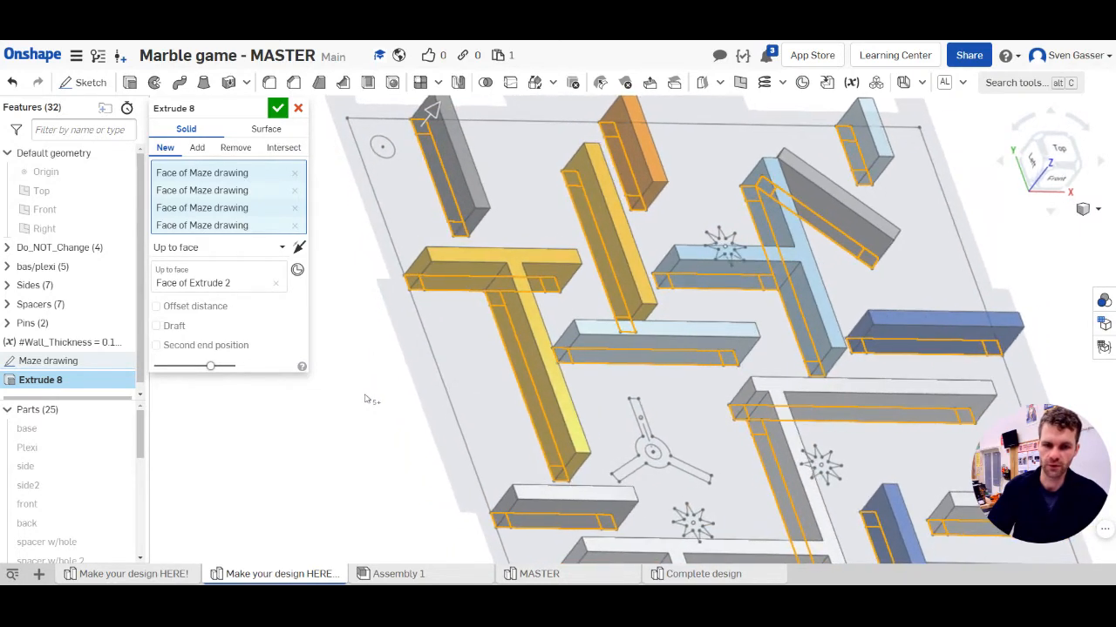
{"action": "left_click", "coordinate": [510, 343]}
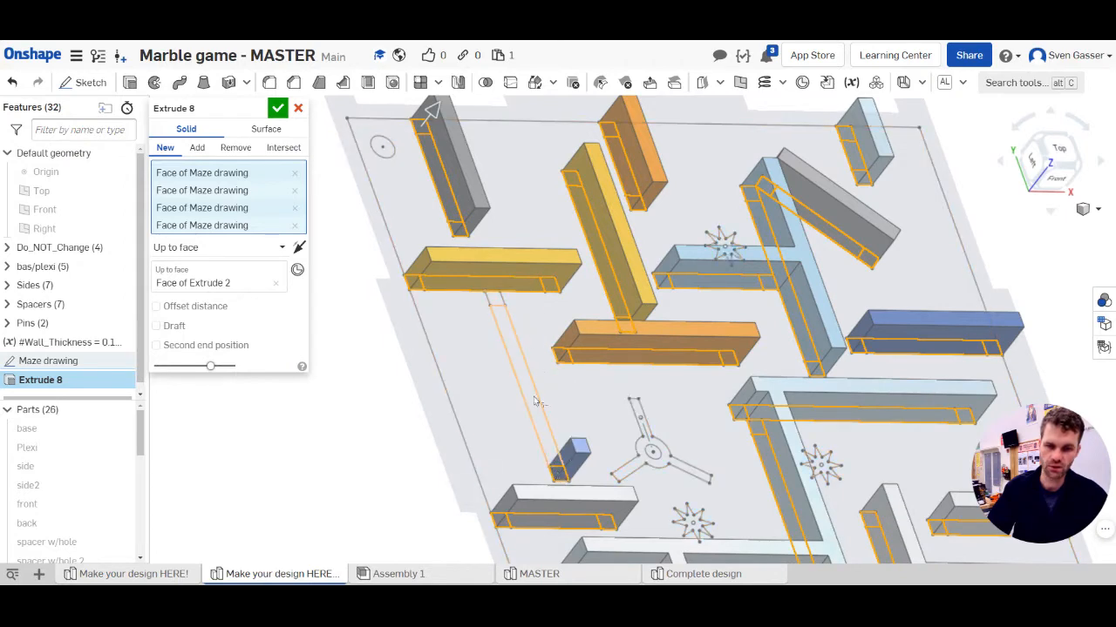
{"action": "left_click", "coordinate": [556, 465]}
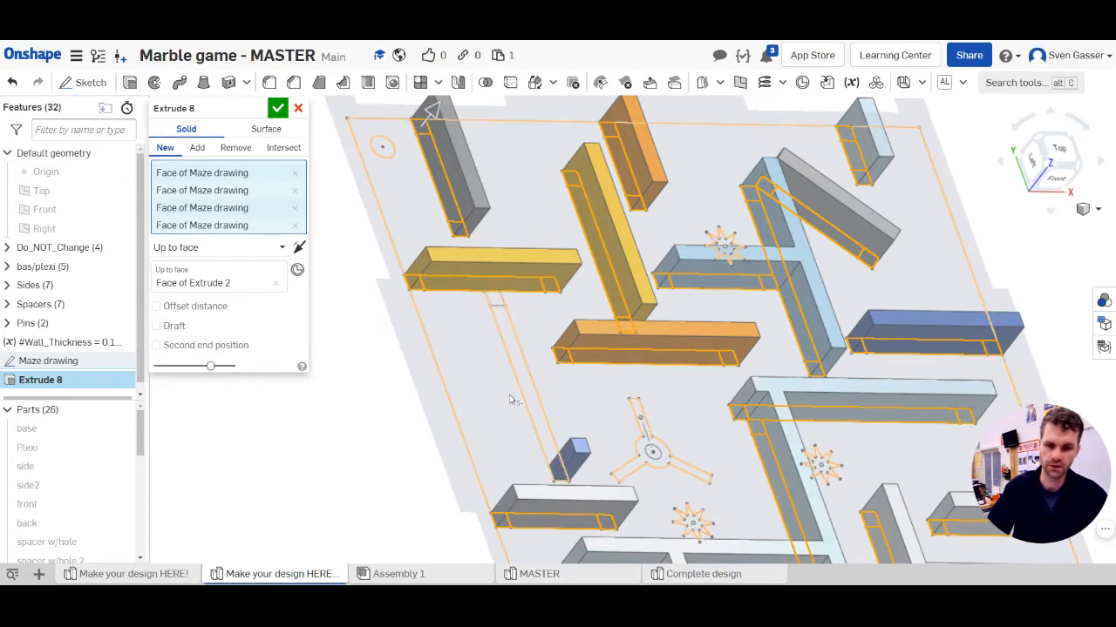
{"action": "right_click_drag", "start_coordinate": [556, 386], "coordinate": [526, 380]}
{"action": "scroll", "coordinate": [525, 384], "scroll_direction": "down", "scroll_amount": 5}
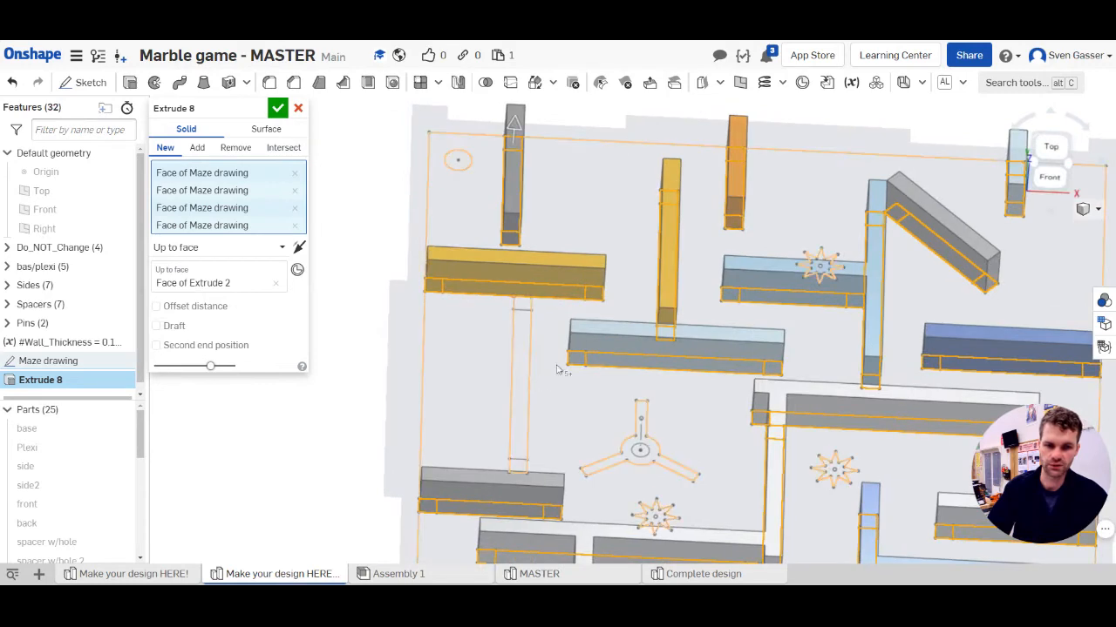
Deselect the long wall near the front edge, the central L-shaped wall's long arm and the short wall beside the rear star.
{"action": "right_click_drag", "start_coordinate": [615, 499], "coordinate": [514, 479]}
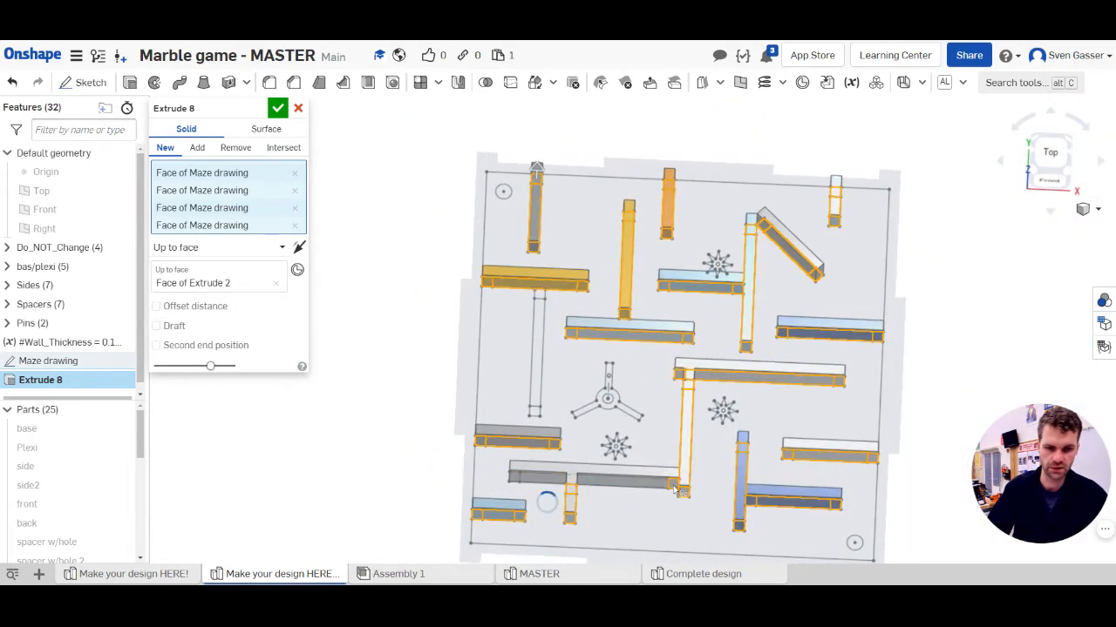
{"action": "left_click", "coordinate": [547, 481]}
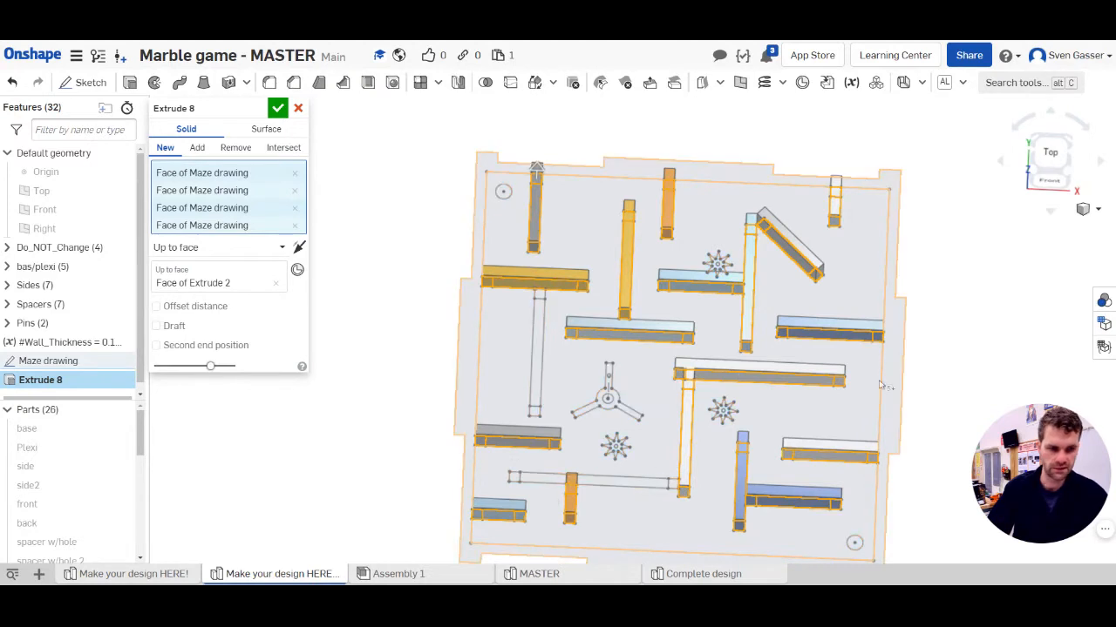
{"action": "left_click", "coordinate": [689, 382]}
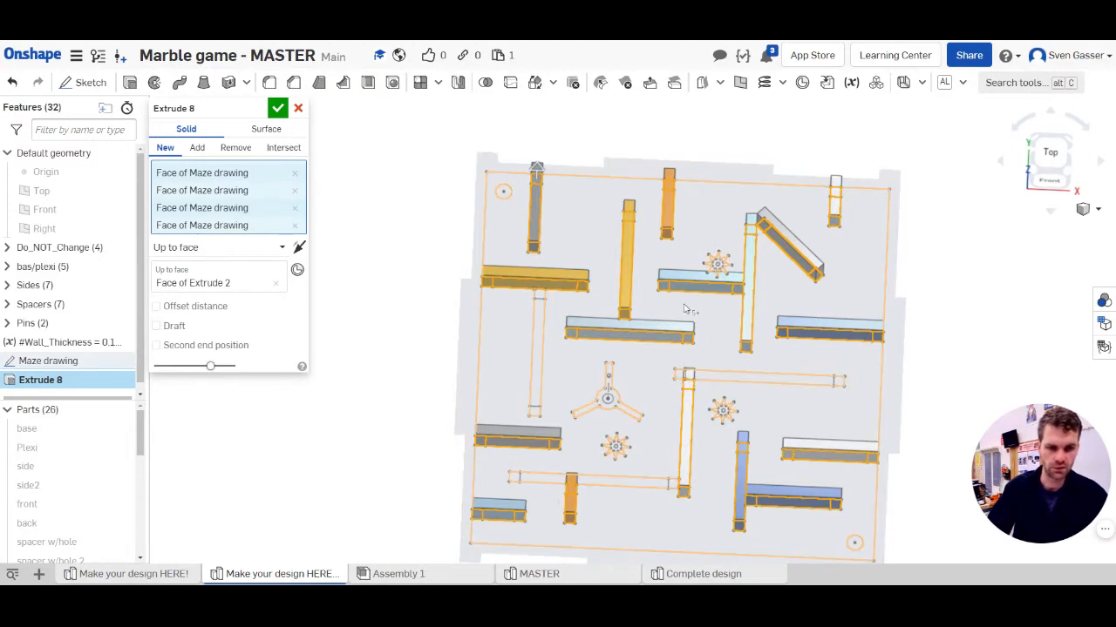
{"action": "left_click", "coordinate": [740, 292]}
{"action": "mouse_move", "coordinate": [647, 318]}
{"action": "right_mouse_down"}
{"action": "mouse_move", "coordinate": [659, 355]}
{"action": "mouse_move", "coordinate": [639, 319]}
{"action": "right_mouse_up"}
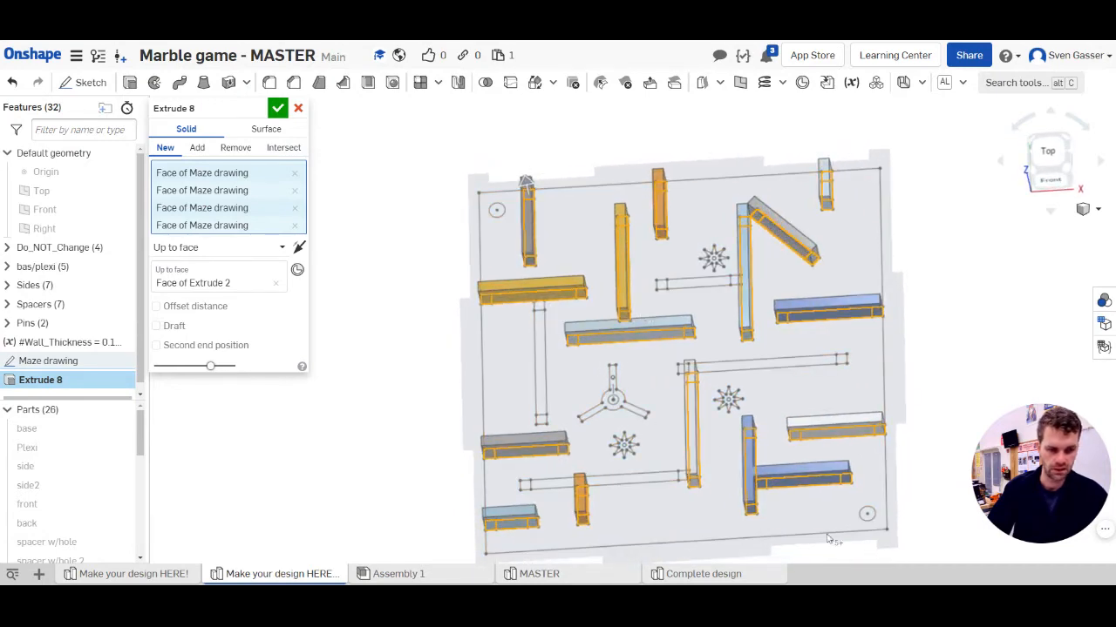
Deselect the arm joined to the blue wall near the front corner circle and accept the extrude.
{"action": "scroll", "coordinate": [771, 493], "scroll_direction": "up", "scroll_amount": 2}
{"action": "left_click", "coordinate": [759, 484]}
{"action": "right_click", "coordinate": [759, 485]}
{"action": "left_click", "coordinate": [757, 484]}
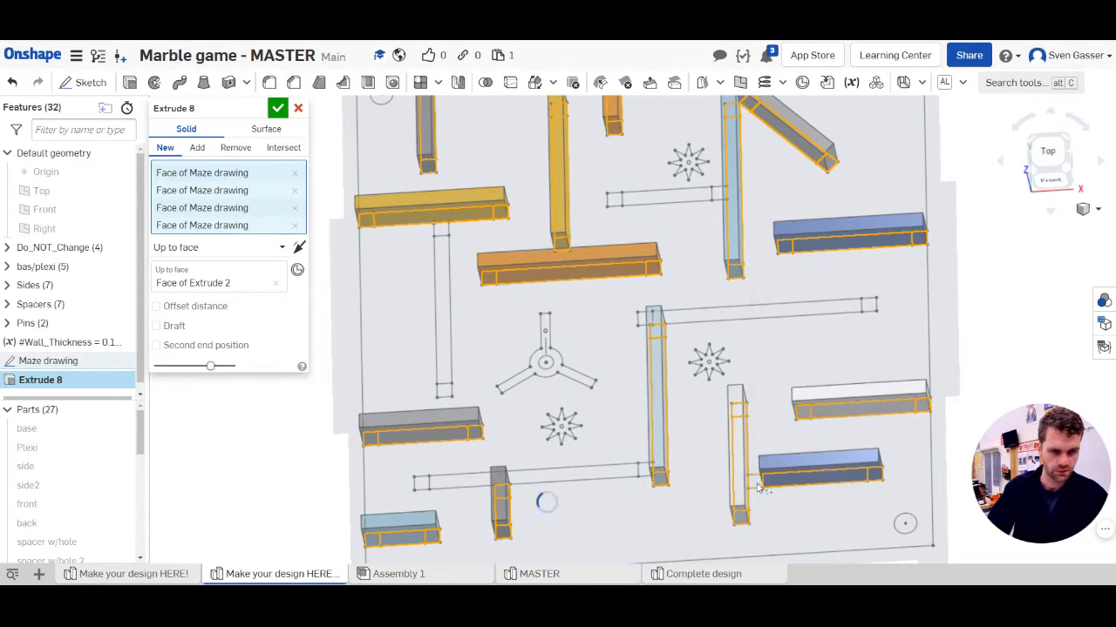
{"action": "left_click", "coordinate": [777, 486]}
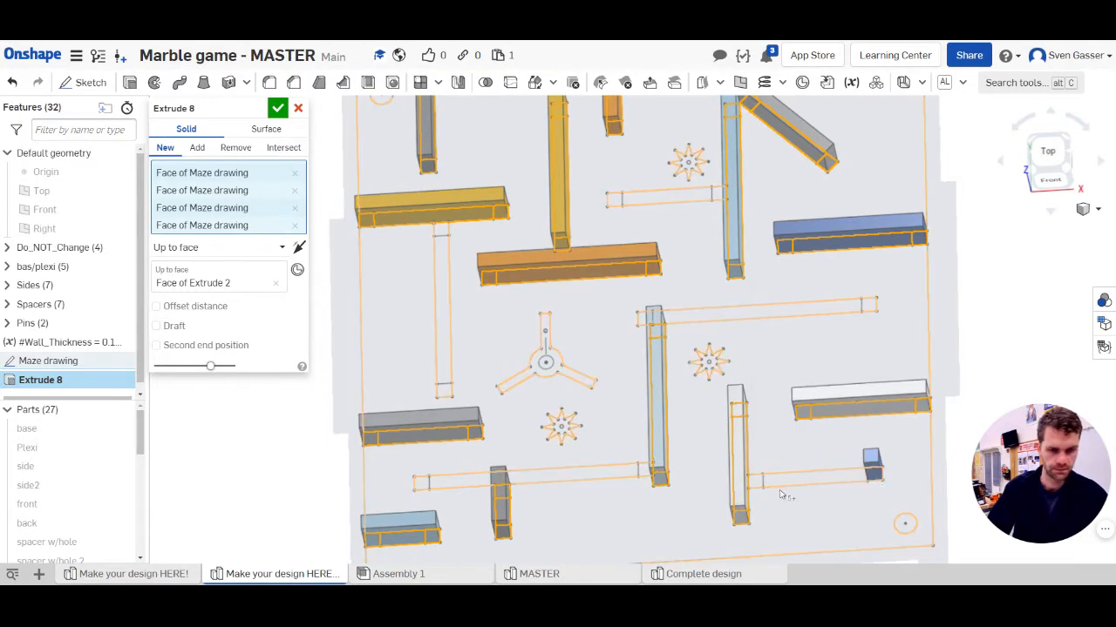
{"action": "scroll", "coordinate": [767, 420], "scroll_direction": "down", "scroll_amount": 3}
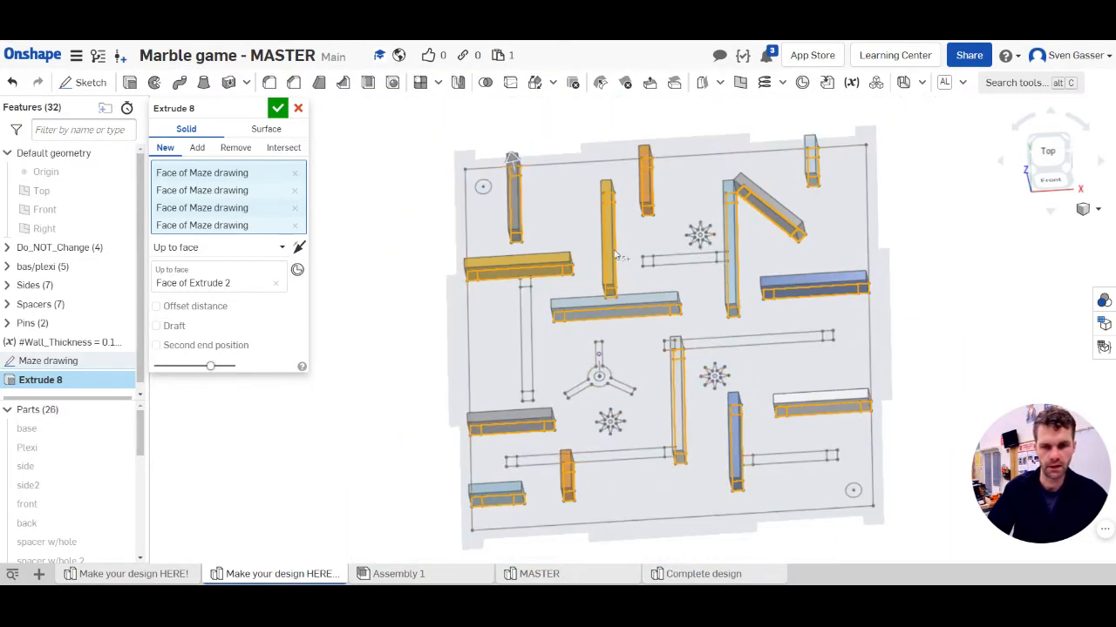
{"action": "mouse_move", "coordinate": [612, 269]}
{"action": "right_mouse_down"}
{"action": "mouse_move", "coordinate": [614, 293]}
{"action": "mouse_move", "coordinate": [630, 287]}
{"action": "mouse_move", "coordinate": [617, 250]}
{"action": "mouse_move", "coordinate": [608, 264]}
{"action": "right_mouse_up"}
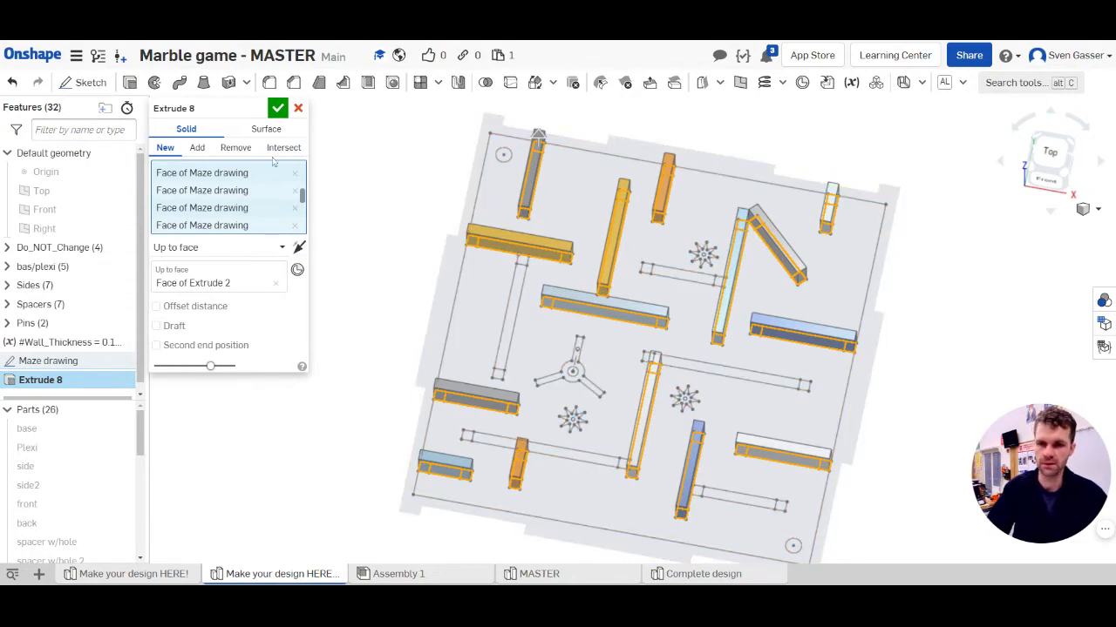
{"action": "left_click", "coordinate": [277, 108]}
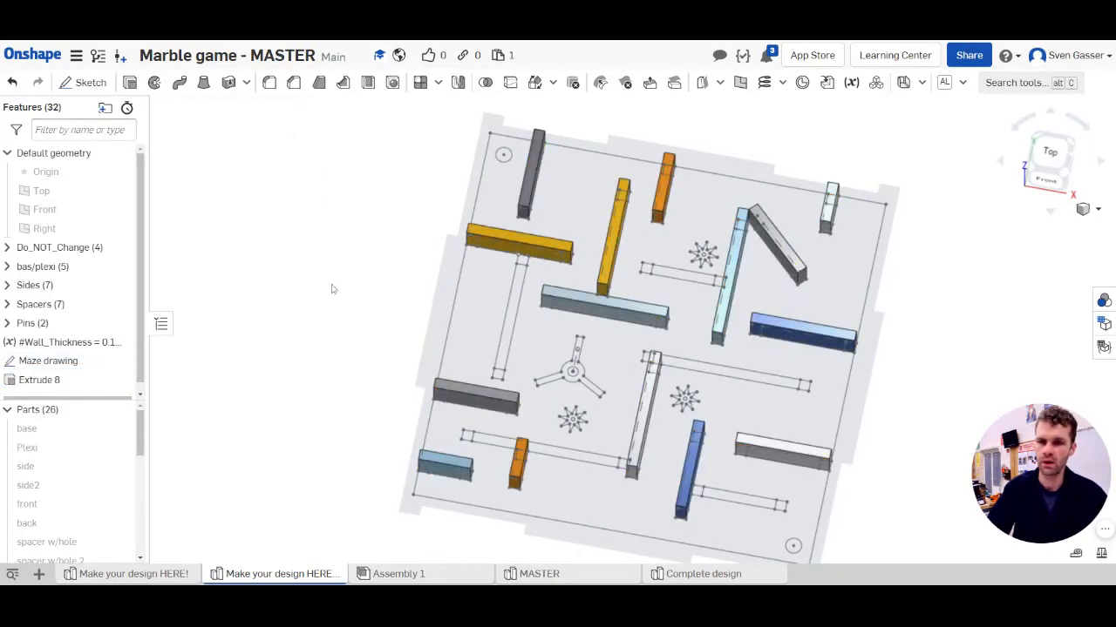
Start another solid Extrude and select the three Maze drawing regions of the T-shaped wall's missing stem.
{"action": "key", "text": "shift+5"}
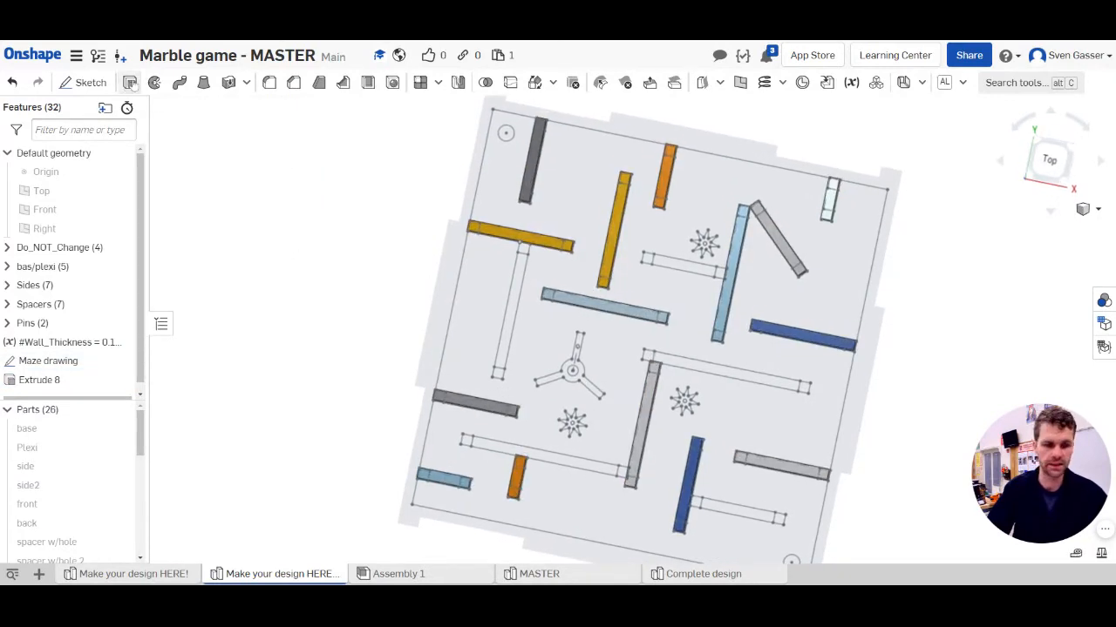
{"action": "left_click", "coordinate": [130, 82]}
{"action": "left_click", "coordinate": [522, 271]}
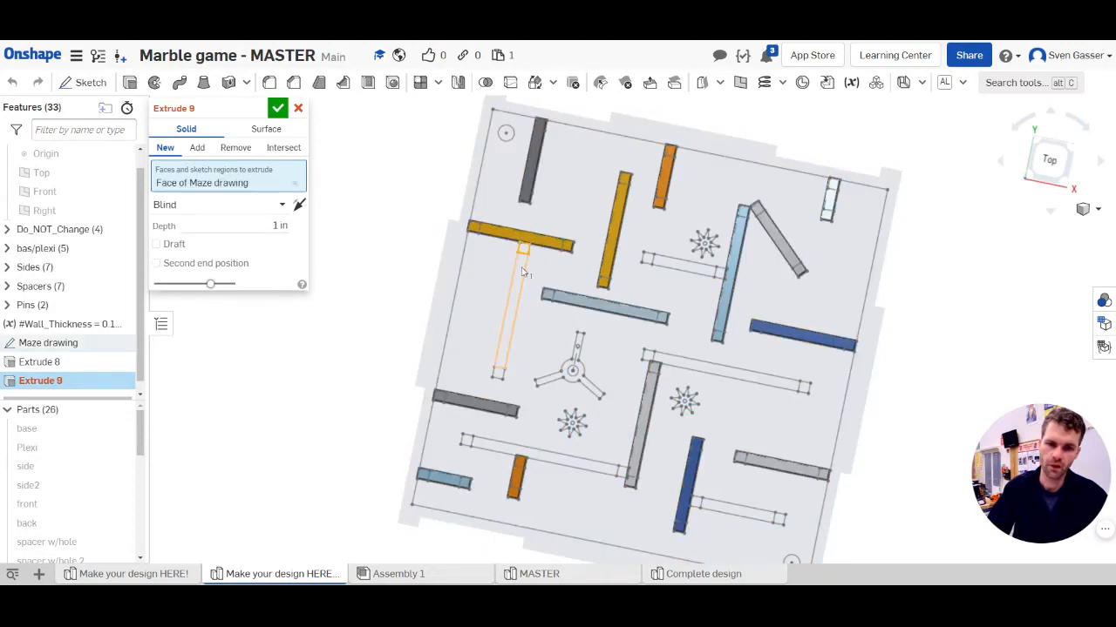
{"action": "left_click", "coordinate": [522, 251]}
{"action": "left_click", "coordinate": [498, 370]}
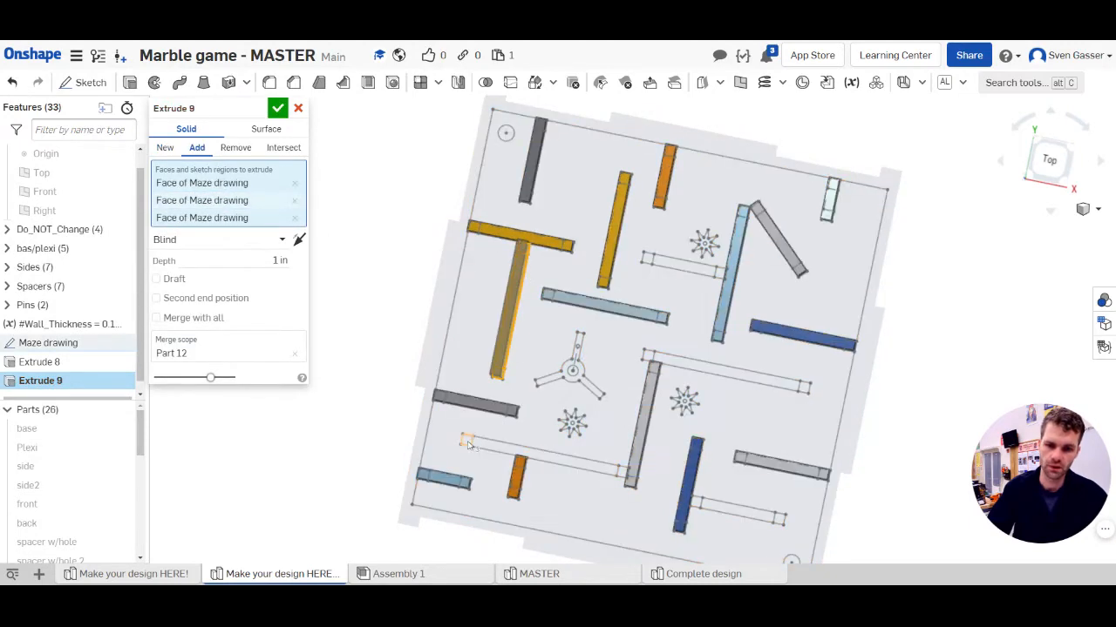
Add the Maze drawing regions of the four other walls that are not yet extruded to the selection.
{"action": "left_click", "coordinate": [468, 445]}
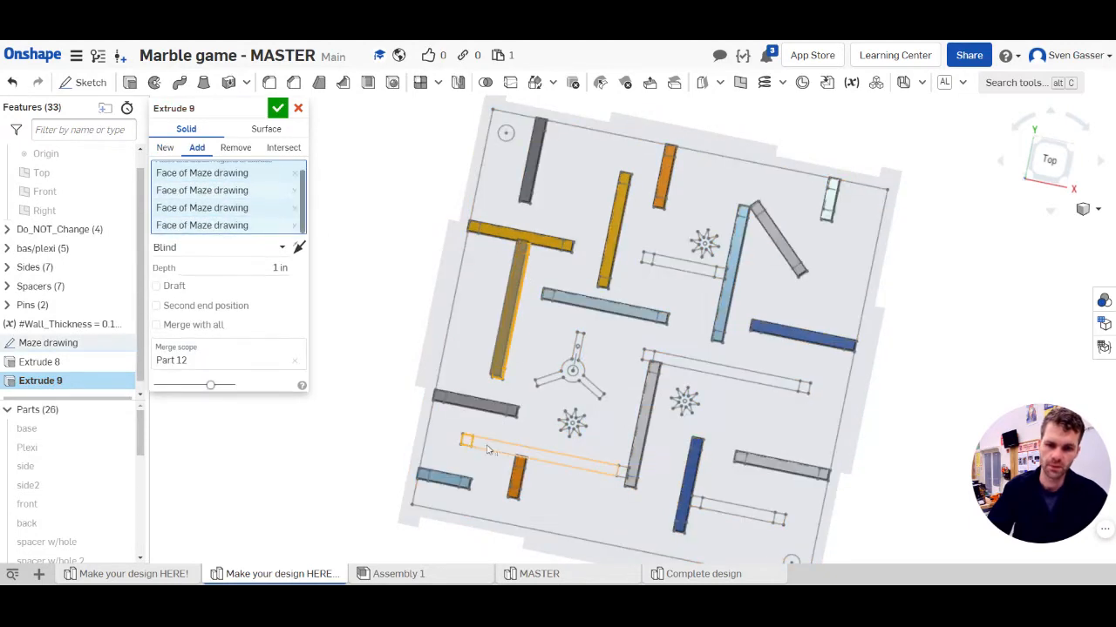
{"action": "left_click", "coordinate": [619, 475]}
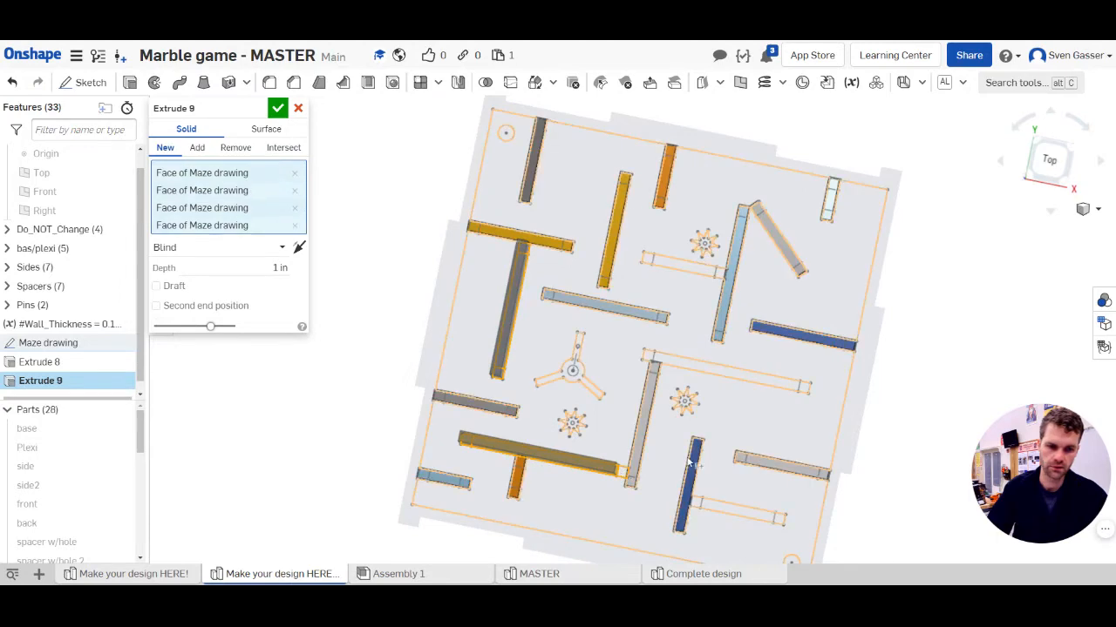
{"action": "left_click", "coordinate": [768, 521]}
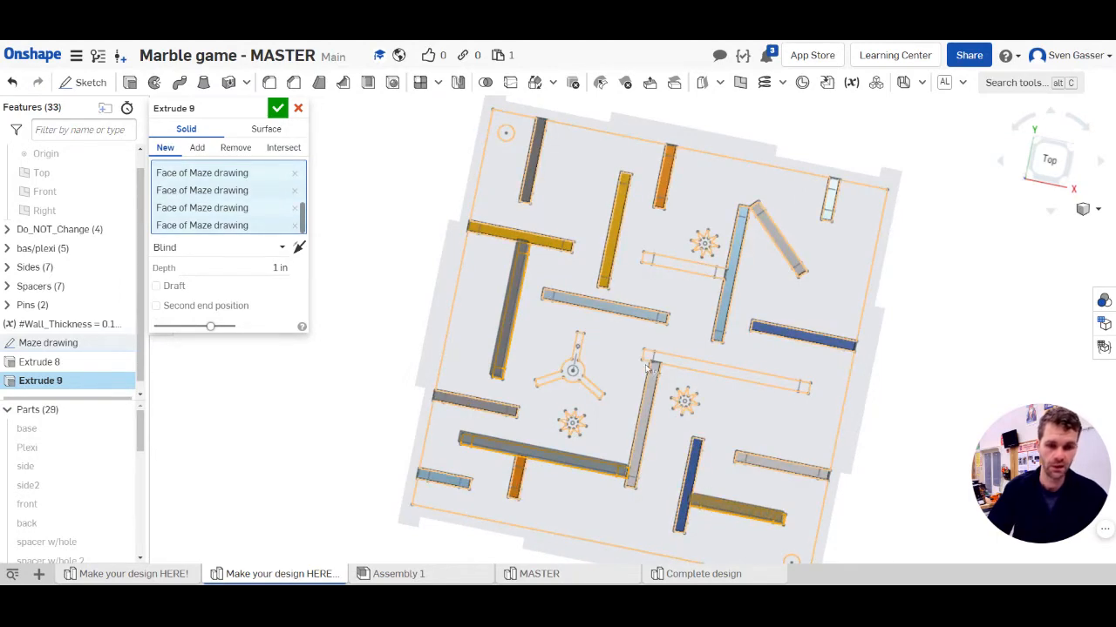
{"action": "left_click", "coordinate": [685, 368]}
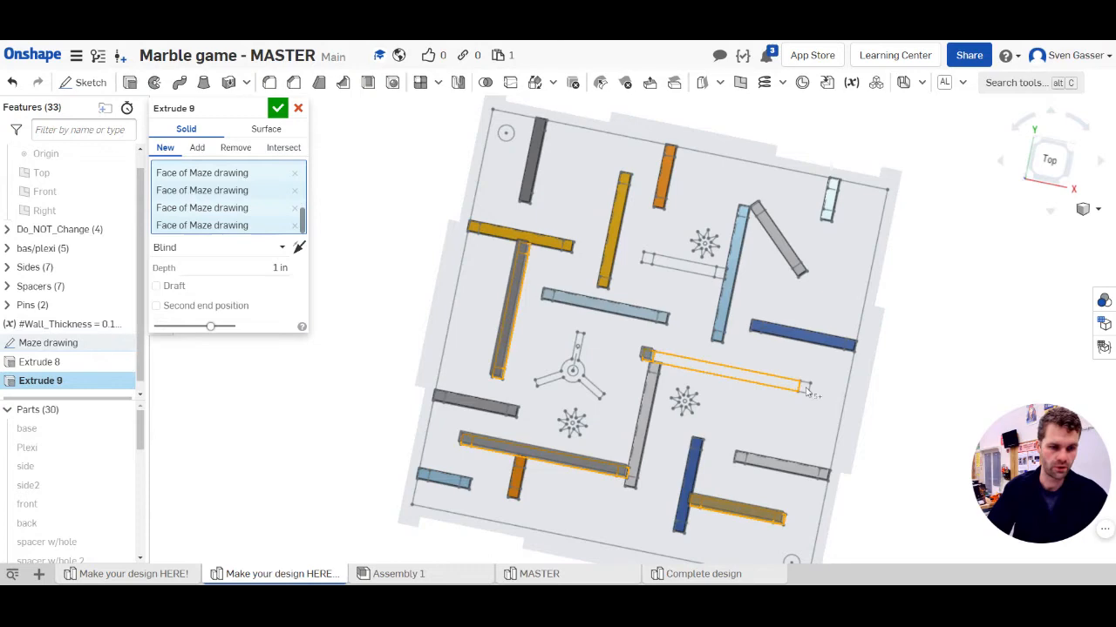
{"action": "left_click", "coordinate": [721, 279]}
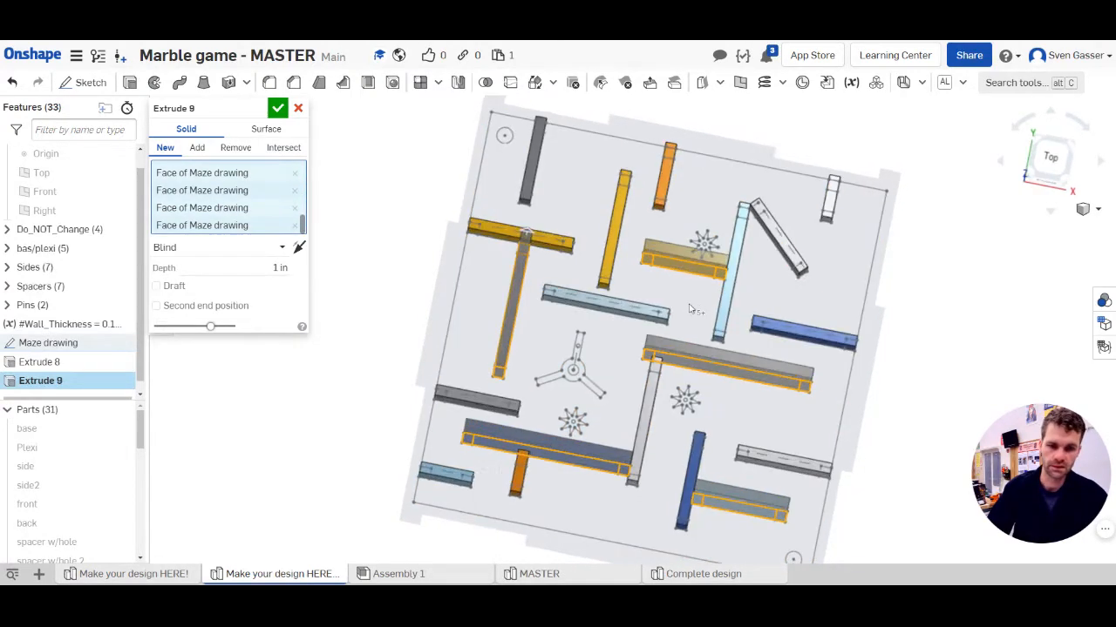
Set the new extrude to end Up to face at the top of the yellow wall made earlier, and accept it.
{"action": "right_click_drag", "start_coordinate": [687, 313], "coordinate": [641, 264]}
{"action": "key", "text": "shift+5"}
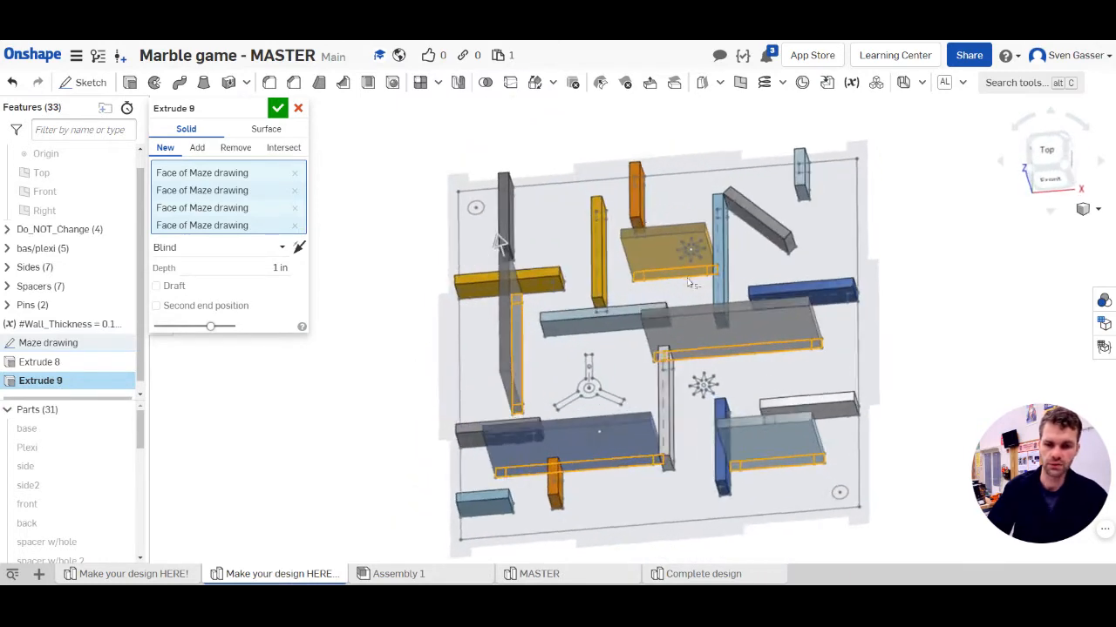
{"action": "left_click", "coordinate": [205, 251]}
{"action": "left_click", "coordinate": [197, 328]}
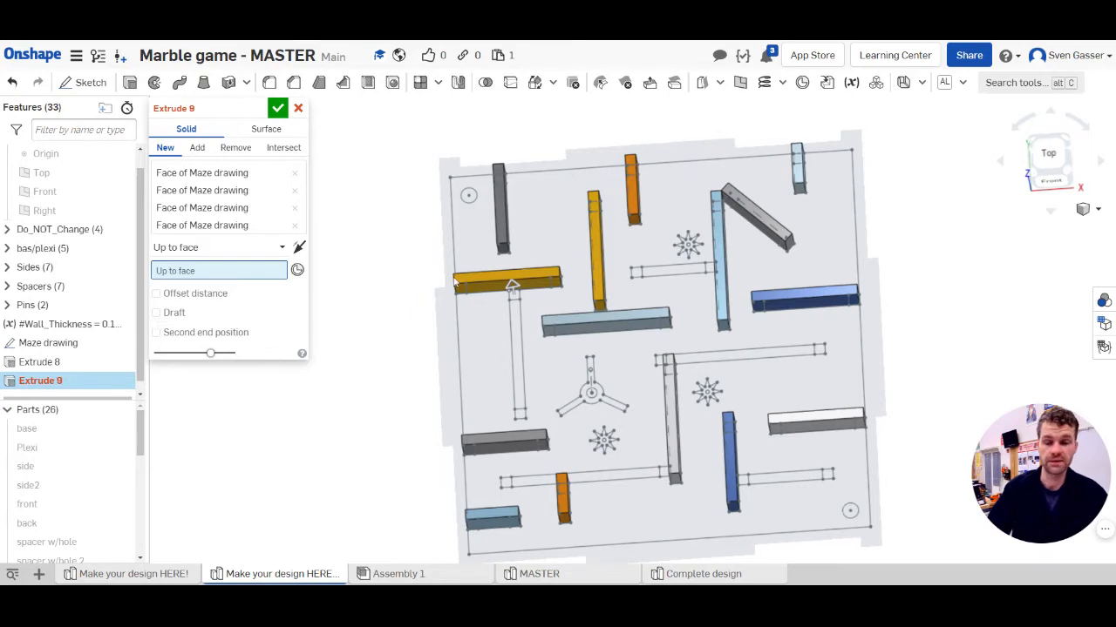
{"action": "scroll", "coordinate": [488, 282], "scroll_direction": "up", "scroll_amount": 3}
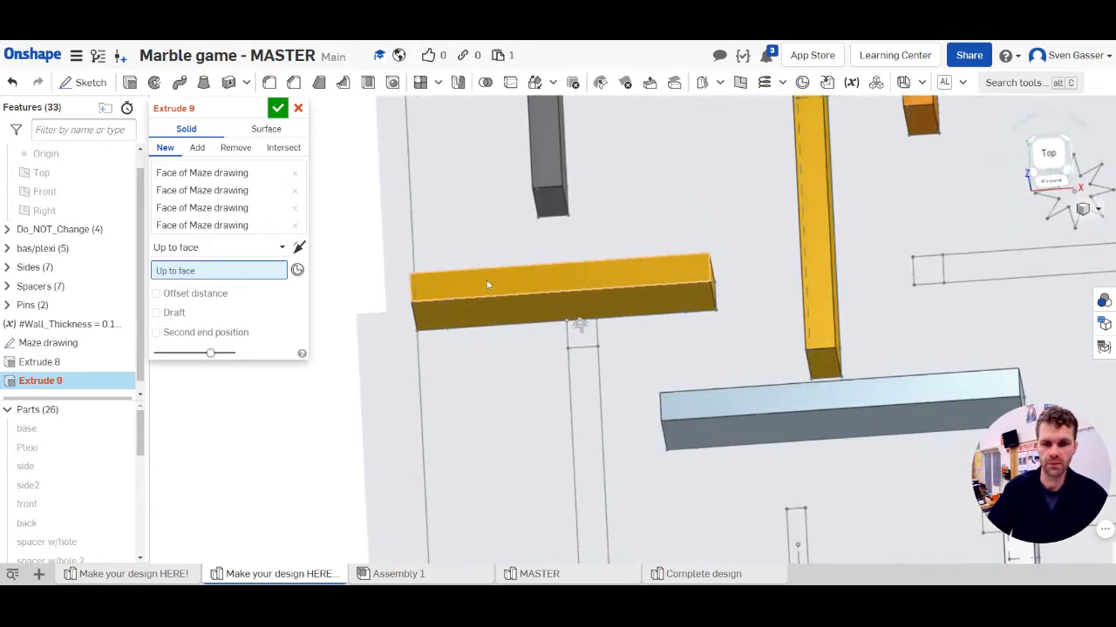
{"action": "left_click", "coordinate": [490, 303]}
{"action": "scroll", "coordinate": [488, 305], "scroll_direction": "down", "scroll_amount": 3}
{"action": "right_click_drag", "start_coordinate": [414, 386], "coordinate": [424, 366]}
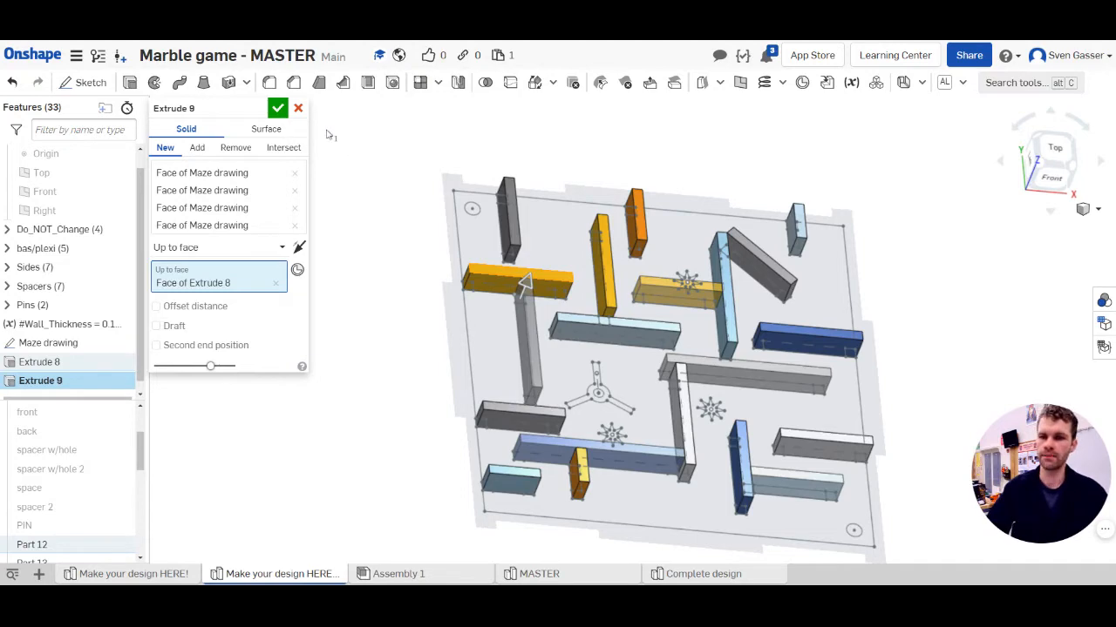
{"action": "left_click", "coordinate": [277, 108]}
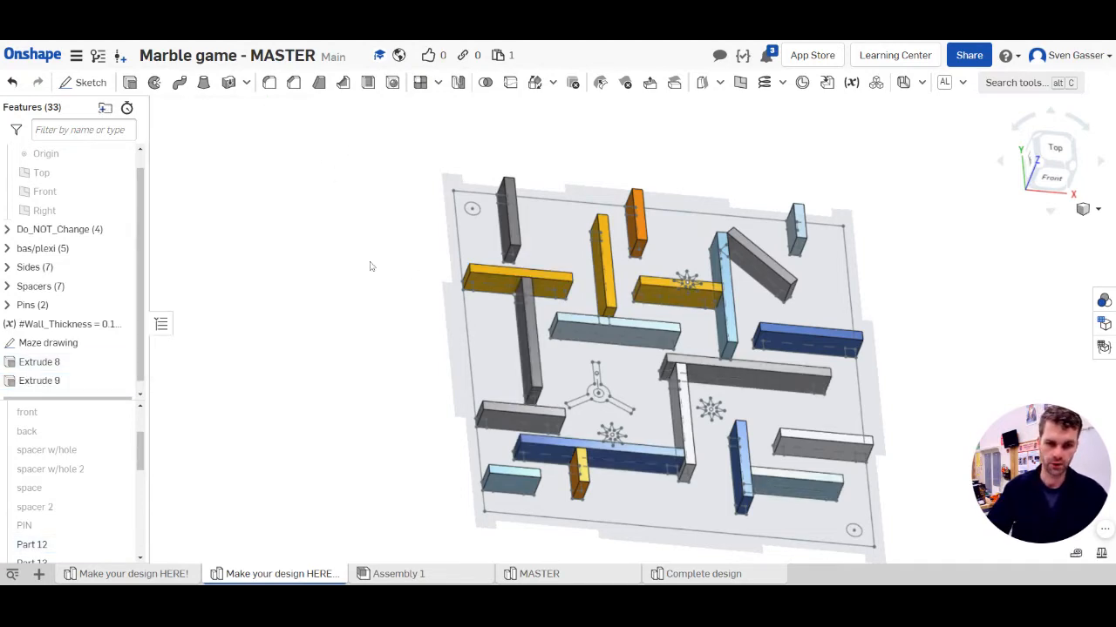
Open the original Make your design HERE! Part Studio, hide its base, examine the tabs beneath the walls, and return to the copy.
{"action": "scroll", "coordinate": [372, 266], "scroll_direction": "down", "scroll_amount": 3}
{"action": "scroll", "coordinate": [584, 353], "scroll_direction": "up", "scroll_amount": 3}
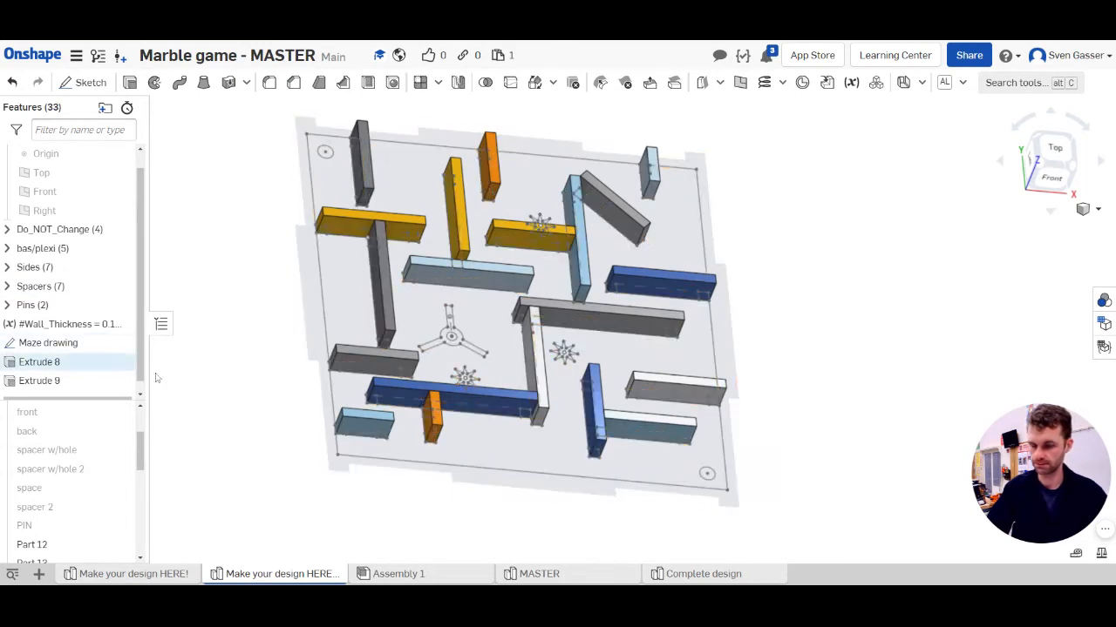
{"action": "right_click_drag", "start_coordinate": [341, 350], "coordinate": [339, 357]}
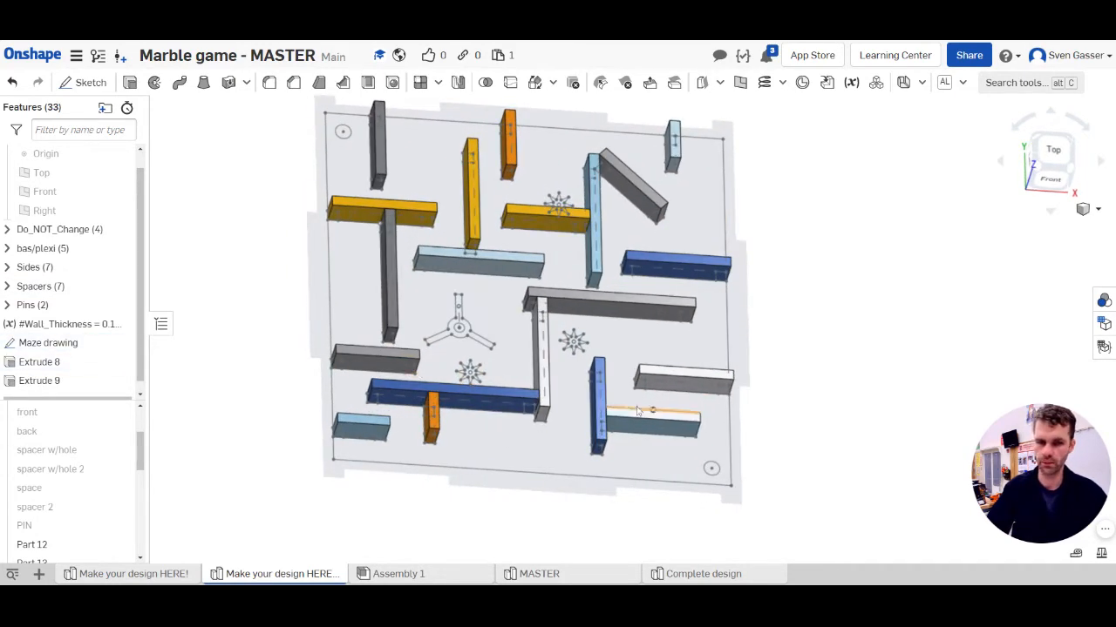
{"action": "scroll", "coordinate": [637, 411], "scroll_direction": "down", "scroll_amount": 2}
{"action": "right_click_drag", "start_coordinate": [431, 373], "coordinate": [547, 366]}
{"action": "left_click", "coordinate": [163, 575]}
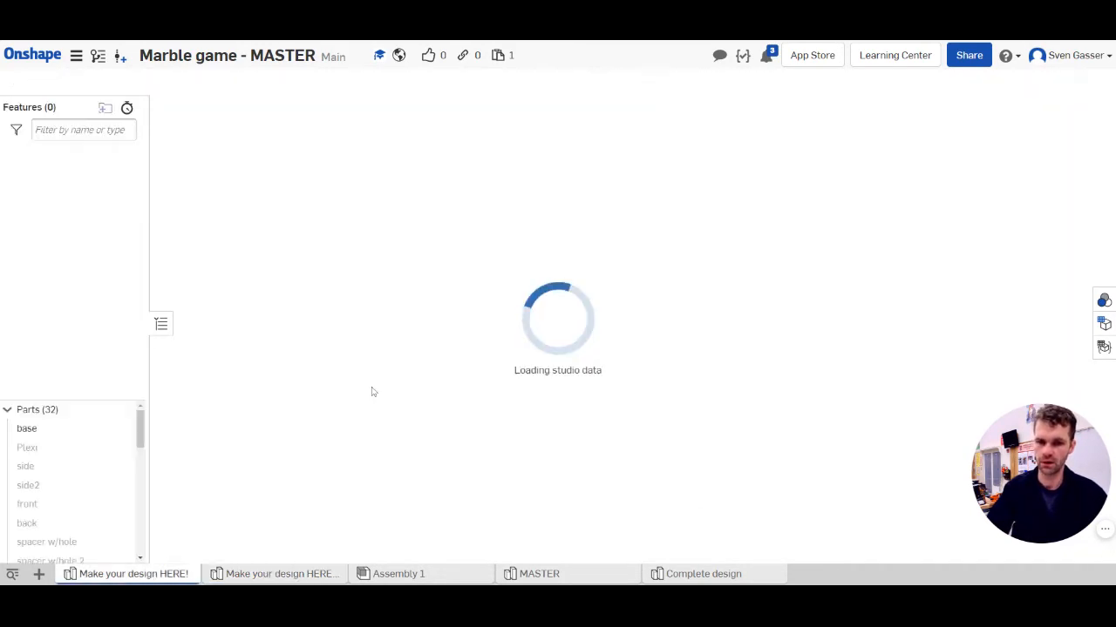
{"action": "left_click", "coordinate": [120, 429]}
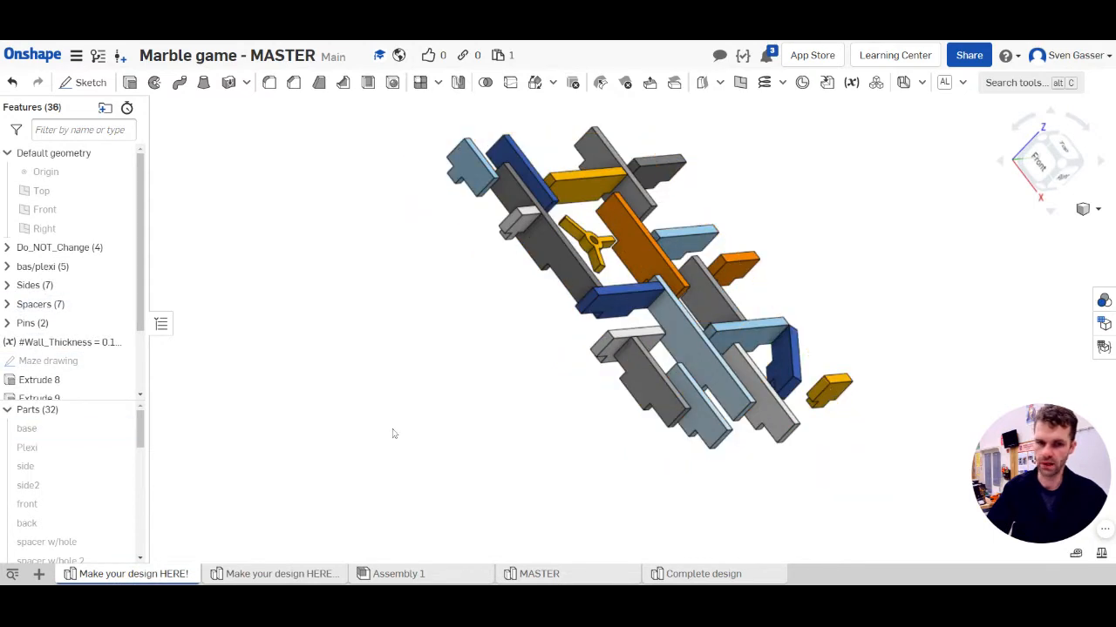
{"action": "right_click_drag", "start_coordinate": [391, 431], "coordinate": [404, 430]}
{"action": "scroll", "coordinate": [598, 396], "scroll_direction": "up", "scroll_amount": 3}
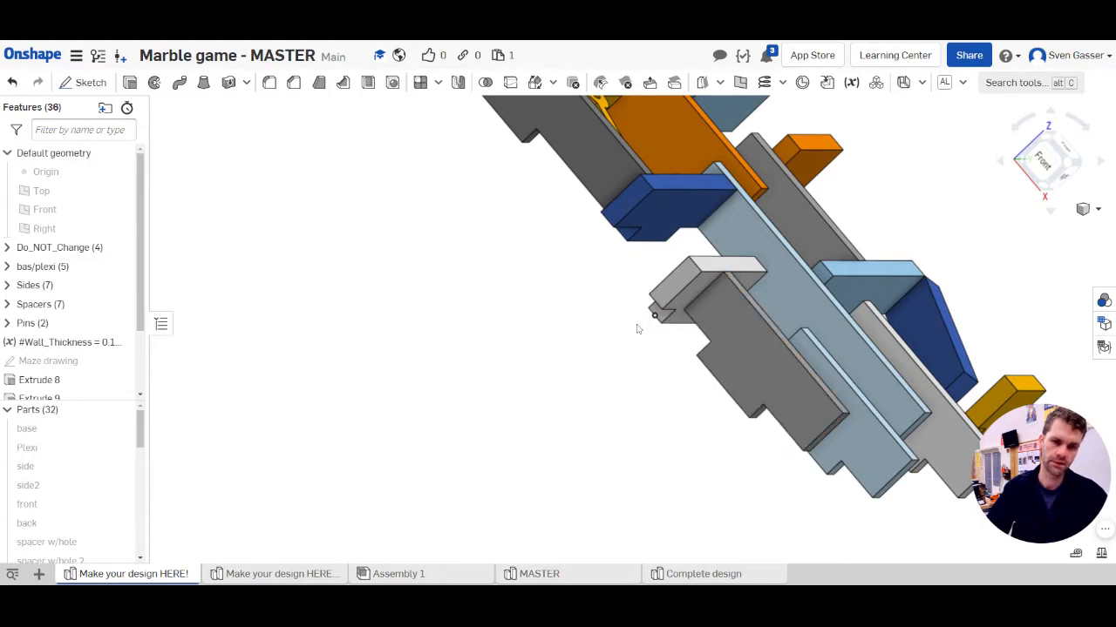
{"action": "key", "text": "Left"}
{"action": "left_click", "coordinate": [272, 573]}
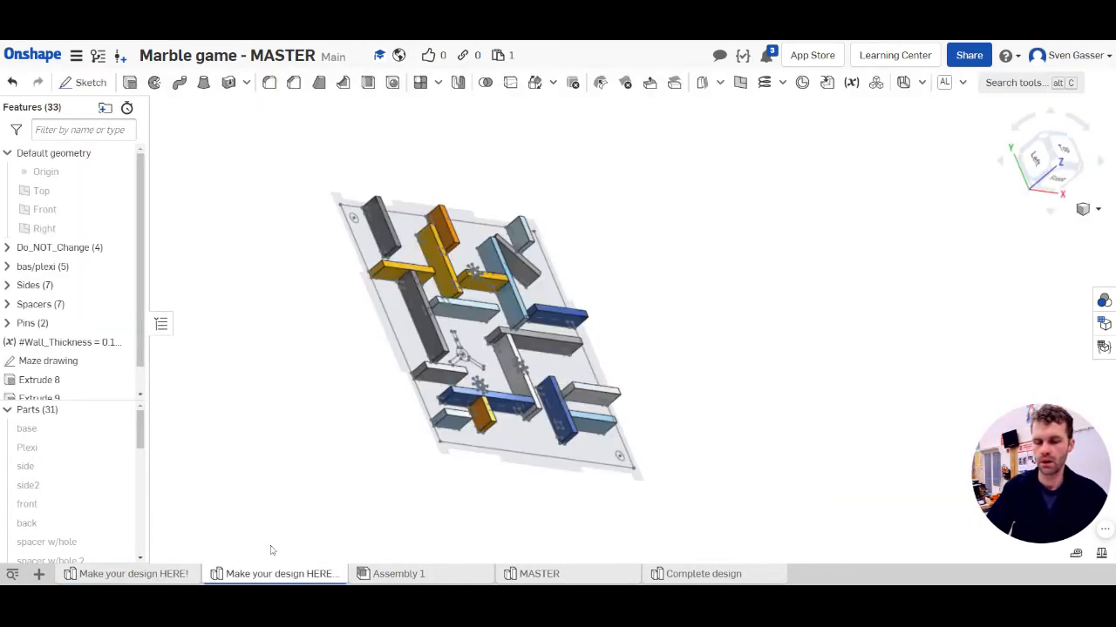
{"action": "key", "text": "shift+6"}
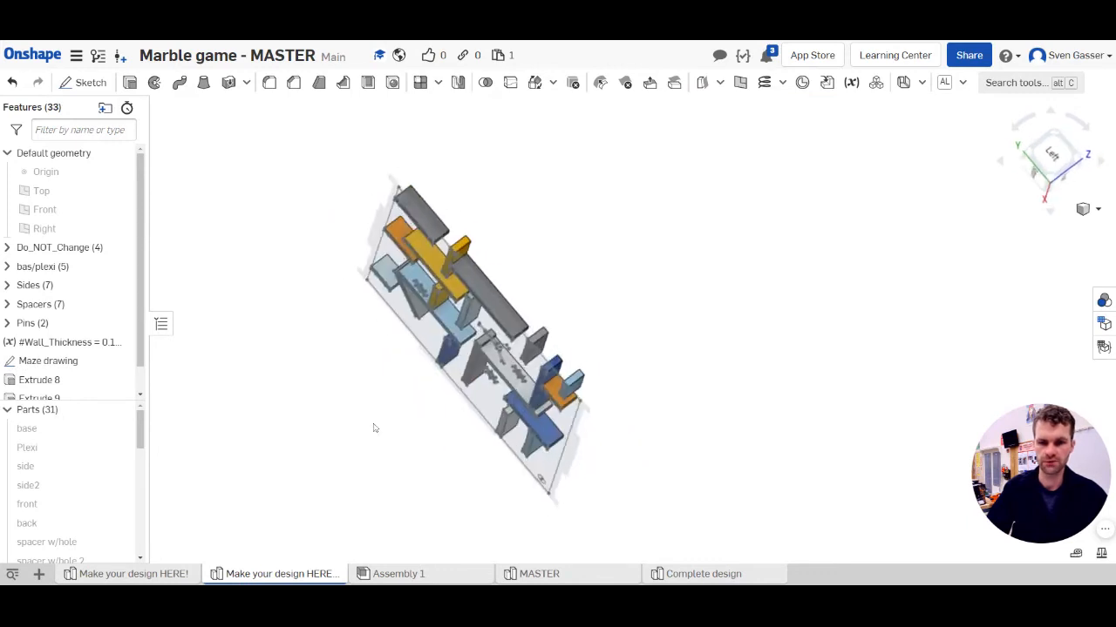
Start a solid Extrude of the two dark grey walls' middle Maze drawing regions, directed away from the walls, with a depth of 0.125 in.
{"action": "right_click_drag", "start_coordinate": [412, 399], "coordinate": [445, 348]}
{"action": "scroll", "coordinate": [551, 388], "scroll_direction": "down", "scroll_amount": 1}
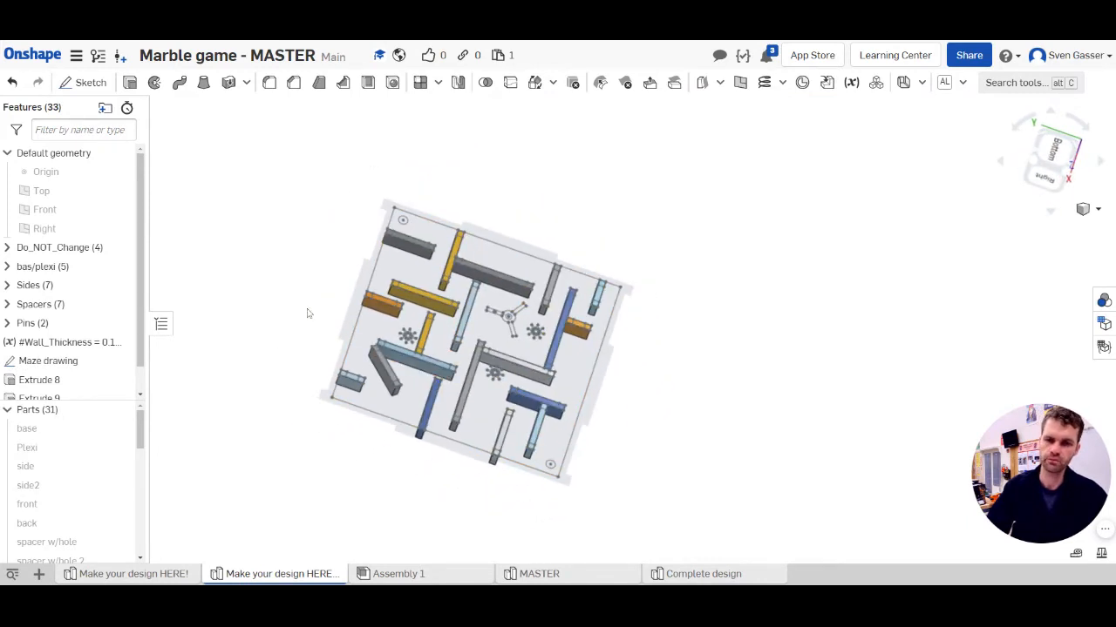
{"action": "scroll", "coordinate": [301, 312], "scroll_direction": "up", "scroll_amount": 2}
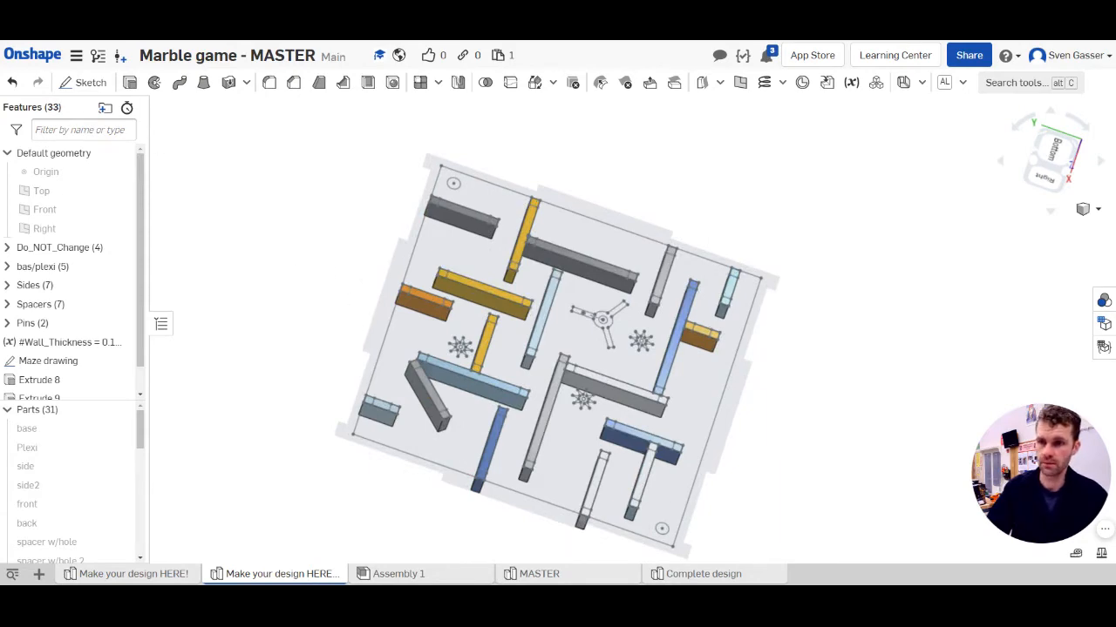
{"action": "left_click", "coordinate": [130, 83]}
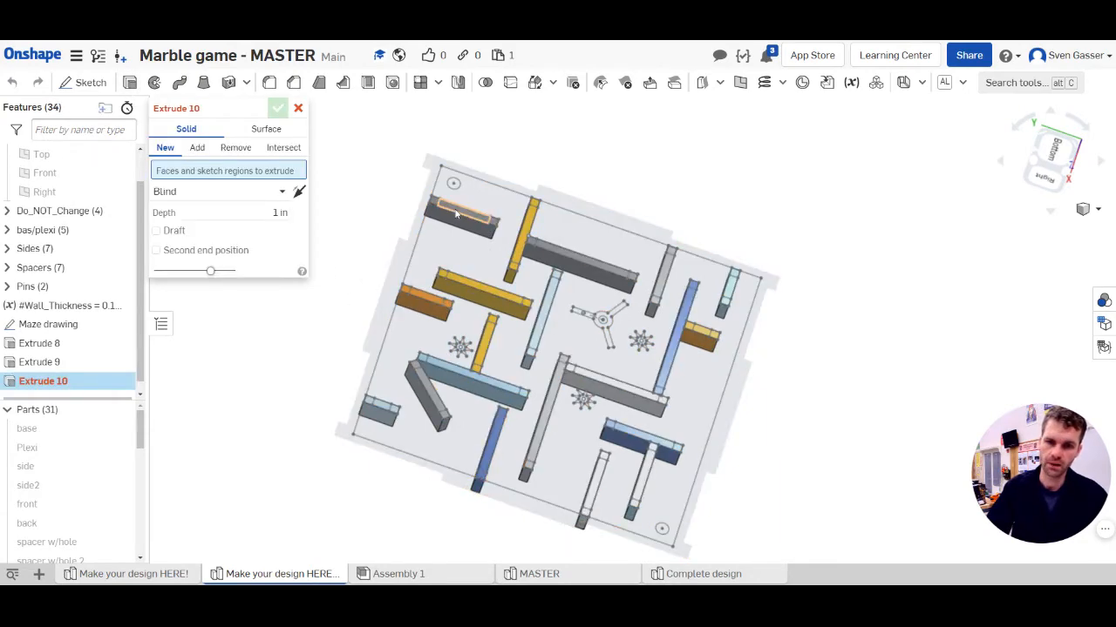
{"action": "left_click", "coordinate": [556, 255]}
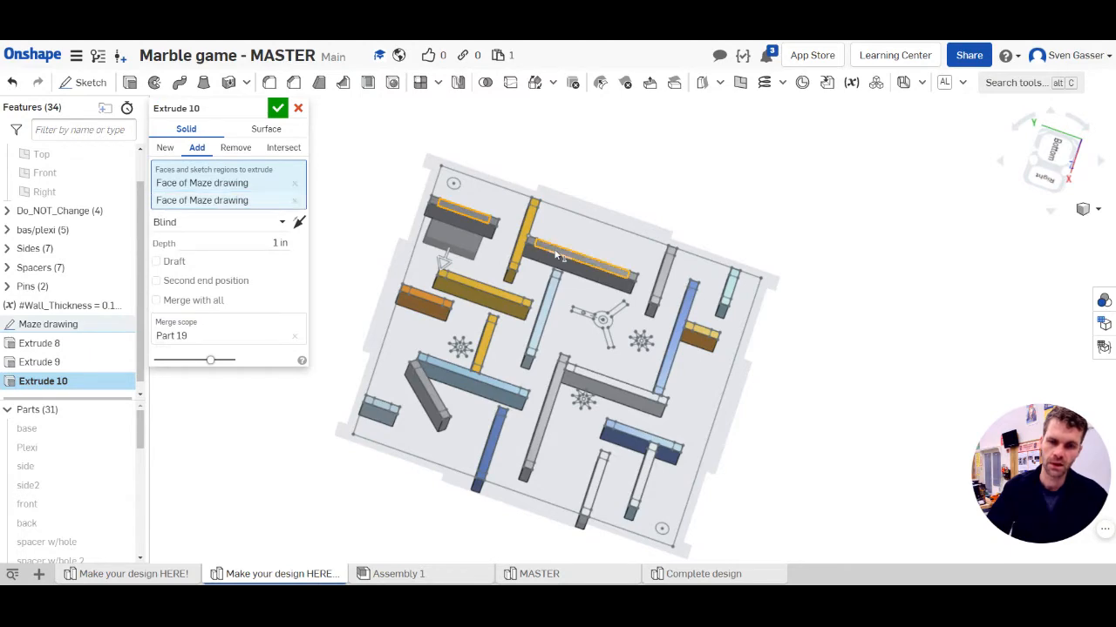
{"action": "right_click_drag", "start_coordinate": [445, 265], "coordinate": [447, 234]}
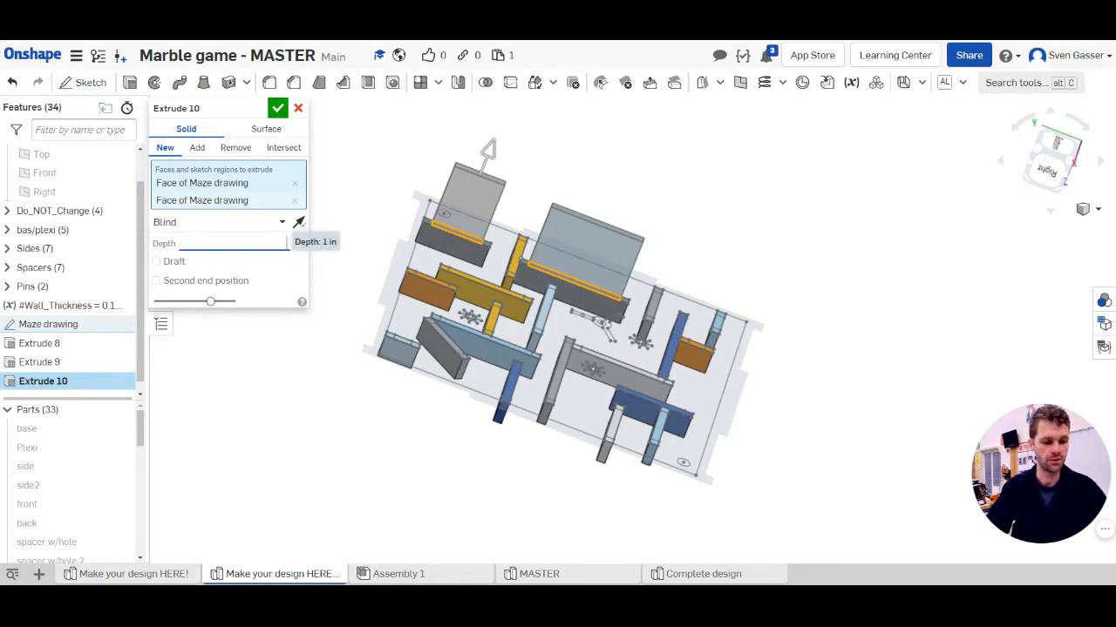
{"action": "key", "text": "Return"}
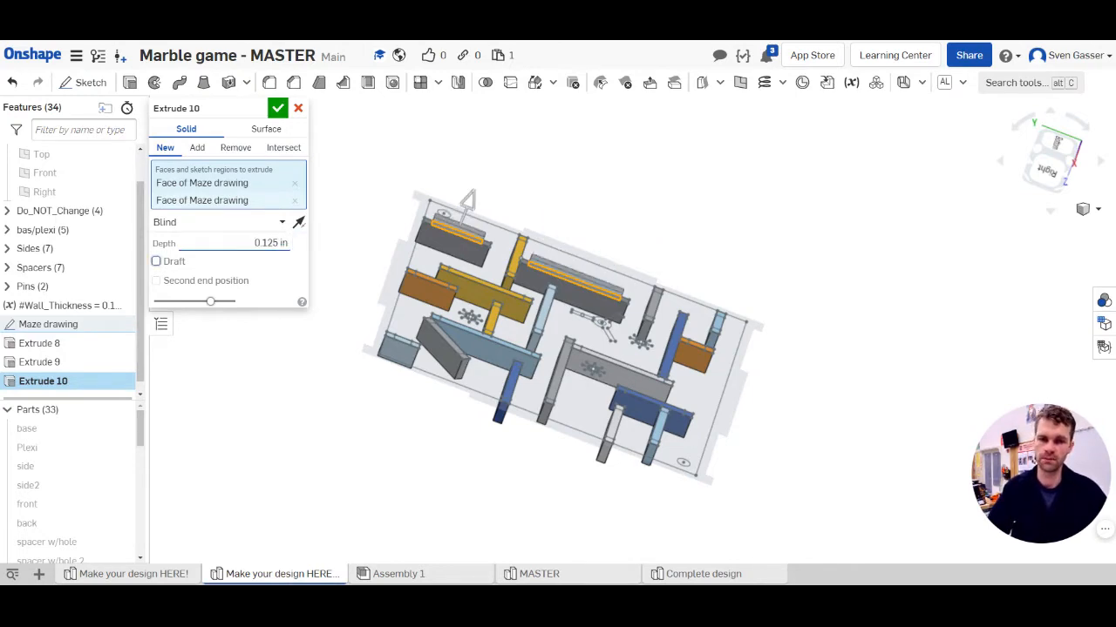
Switch the tab extrude to Add and clear the mistakenly picked grey wall from its merge scope.
{"action": "mouse_move", "coordinate": [449, 233]}
{"action": "right_mouse_down"}
{"action": "mouse_move", "coordinate": [462, 270]}
{"action": "mouse_move", "coordinate": [495, 274]}
{"action": "mouse_move", "coordinate": [500, 251]}
{"action": "mouse_move", "coordinate": [501, 278]}
{"action": "right_mouse_up"}
{"action": "scroll", "coordinate": [534, 277], "scroll_direction": "up", "scroll_amount": 3}
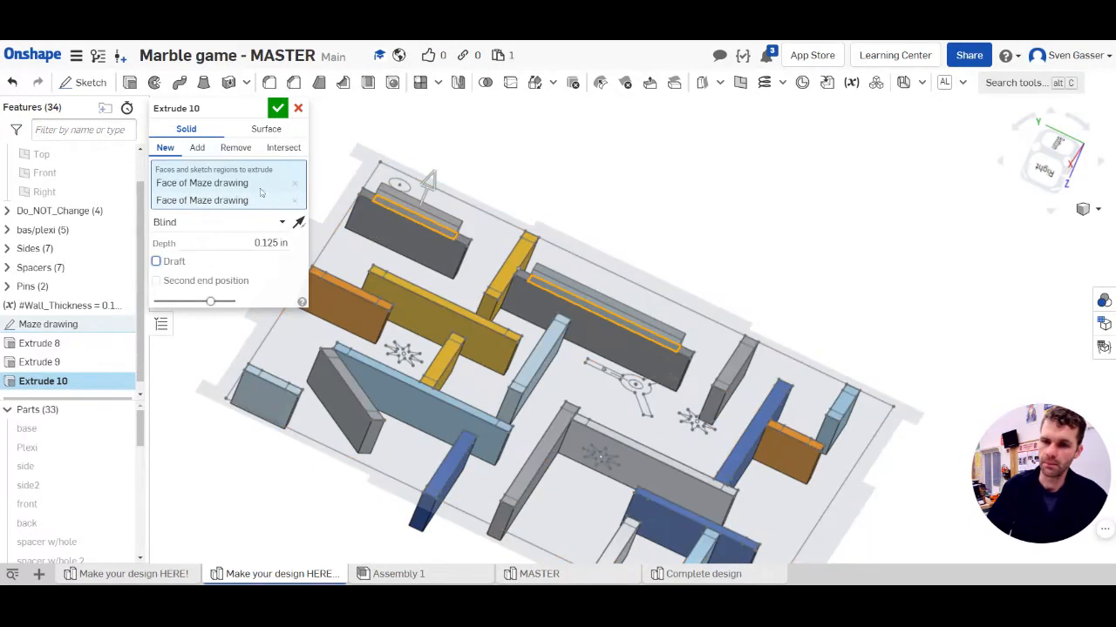
{"action": "left_click", "coordinate": [197, 150]}
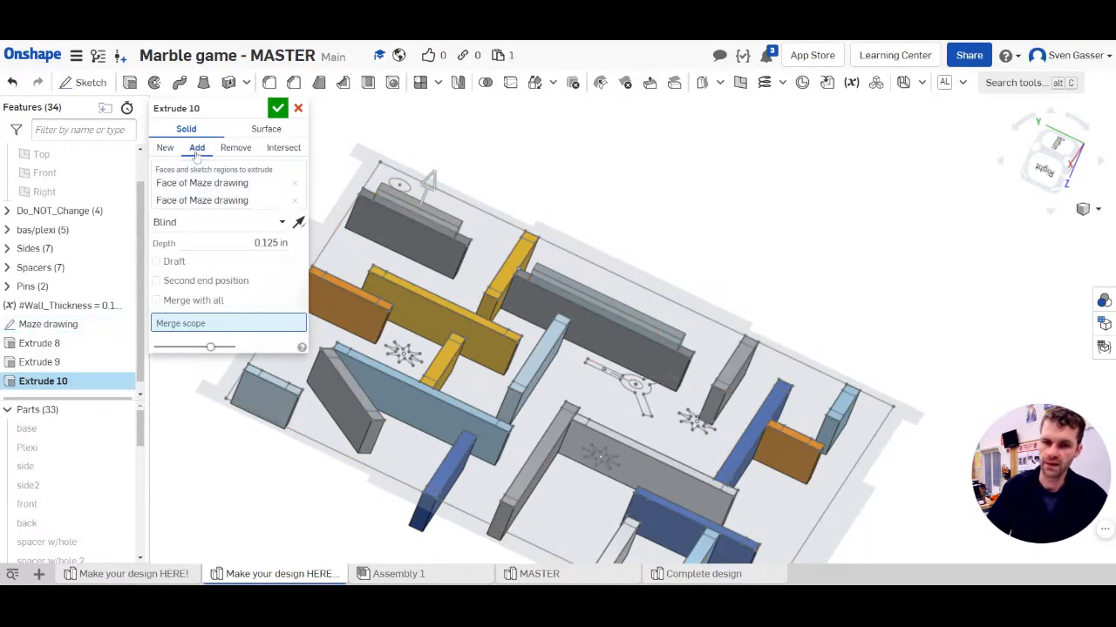
{"action": "right_click_drag", "start_coordinate": [492, 258], "coordinate": [428, 250]}
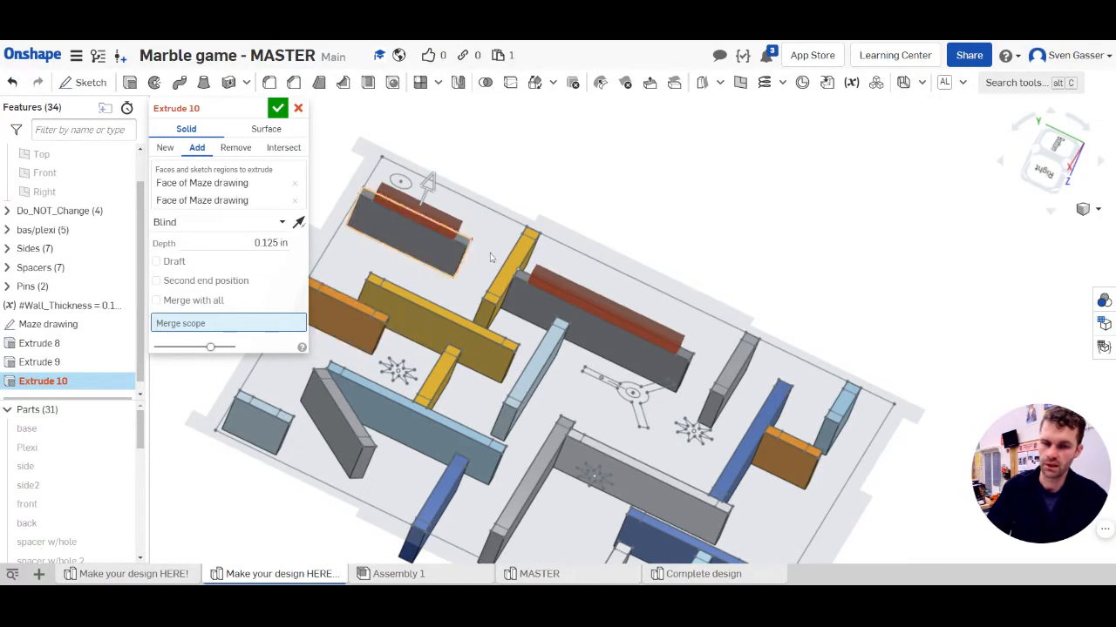
{"action": "scroll", "coordinate": [561, 240], "scroll_direction": "down", "scroll_amount": 3}
{"action": "right_click_drag", "start_coordinate": [528, 209], "coordinate": [511, 244]}
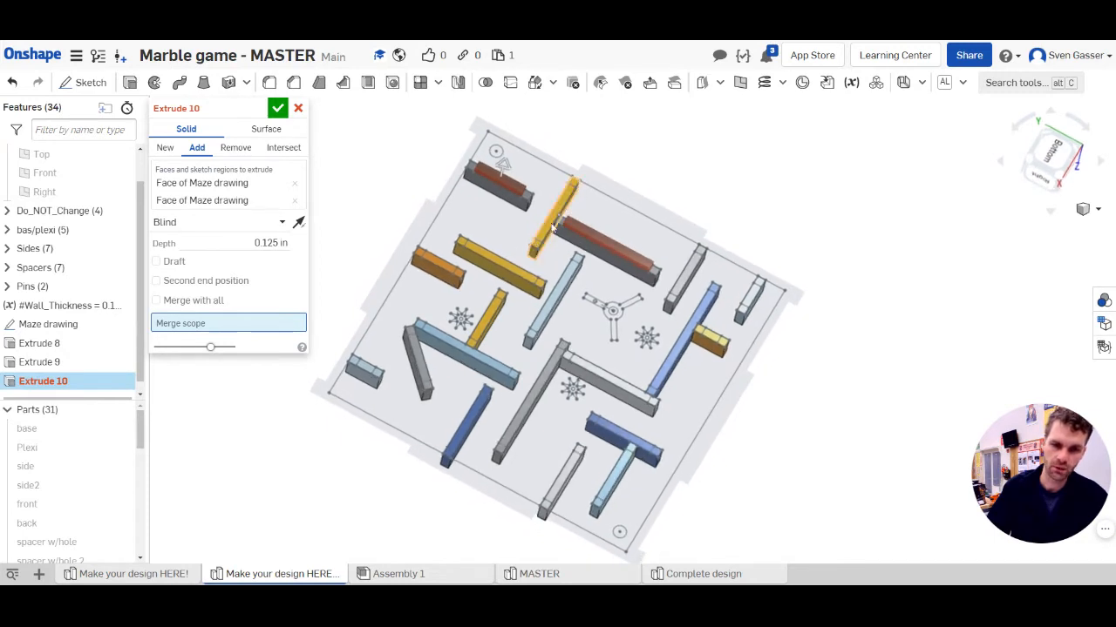
{"action": "left_click", "coordinate": [691, 303]}
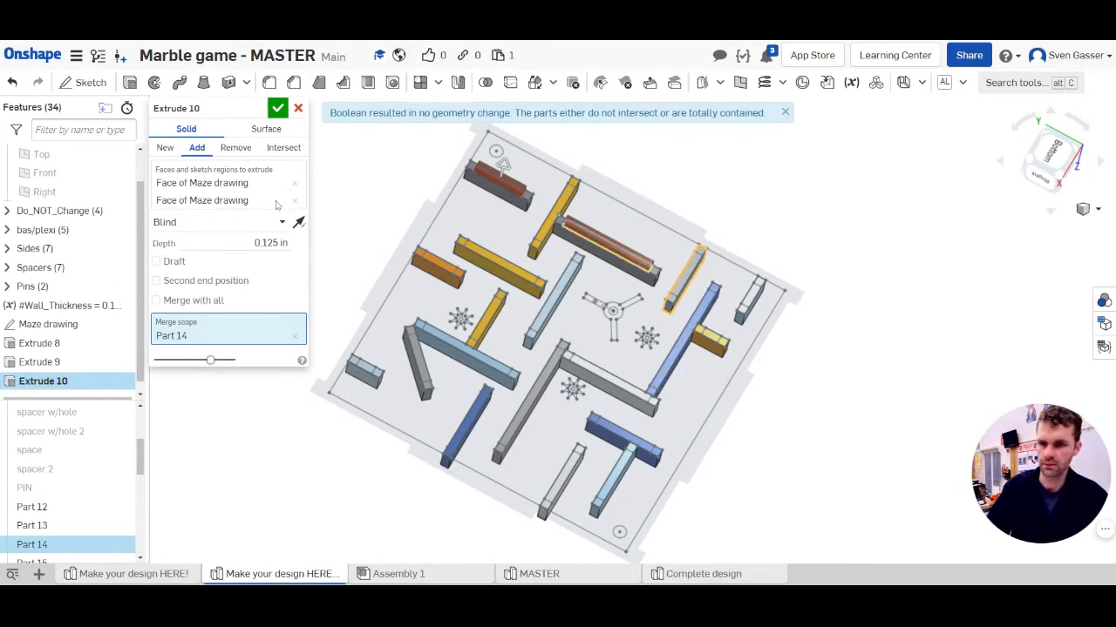
{"action": "left_click", "coordinate": [296, 337]}
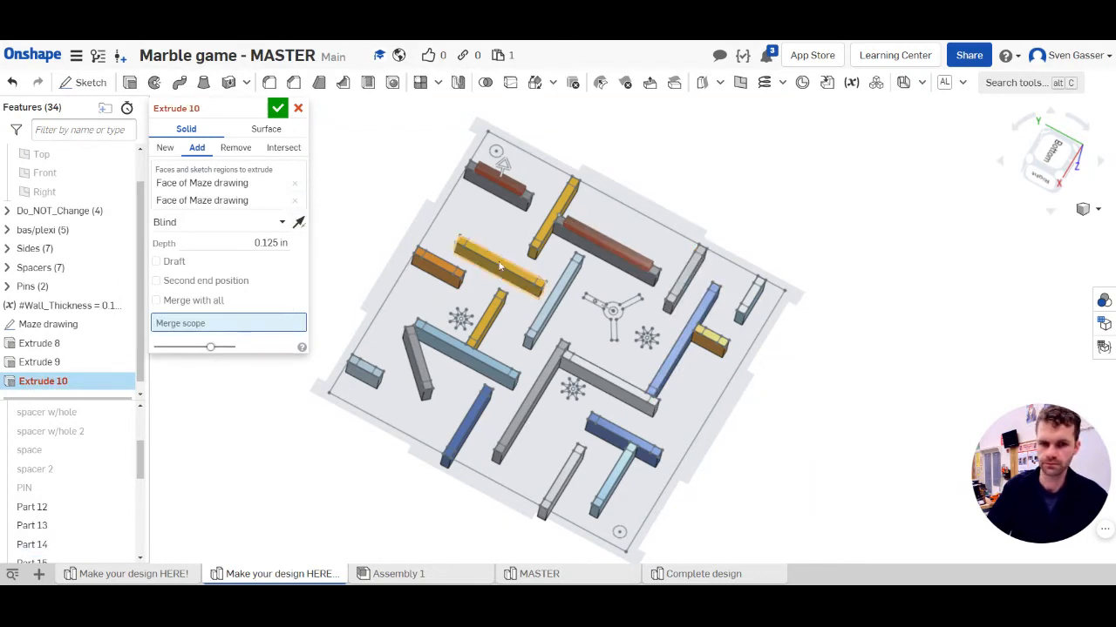
Add the middle Maze drawing regions of twelve more walls to the tab extrude, leaving out six of the walls.
{"action": "left_click", "coordinate": [212, 192]}
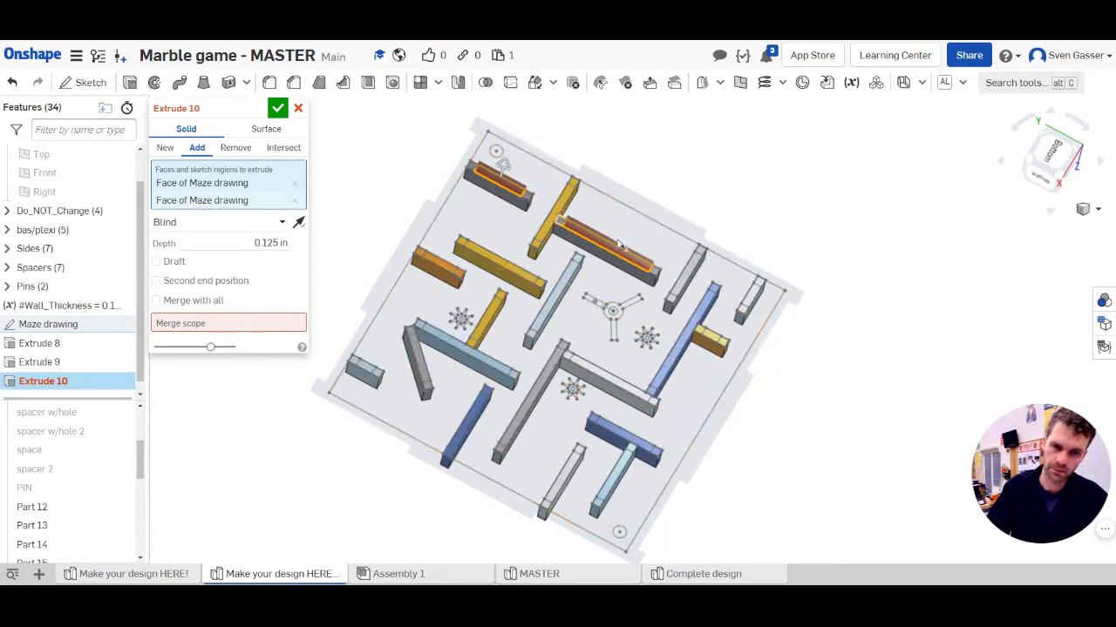
{"action": "left_click", "coordinate": [687, 279]}
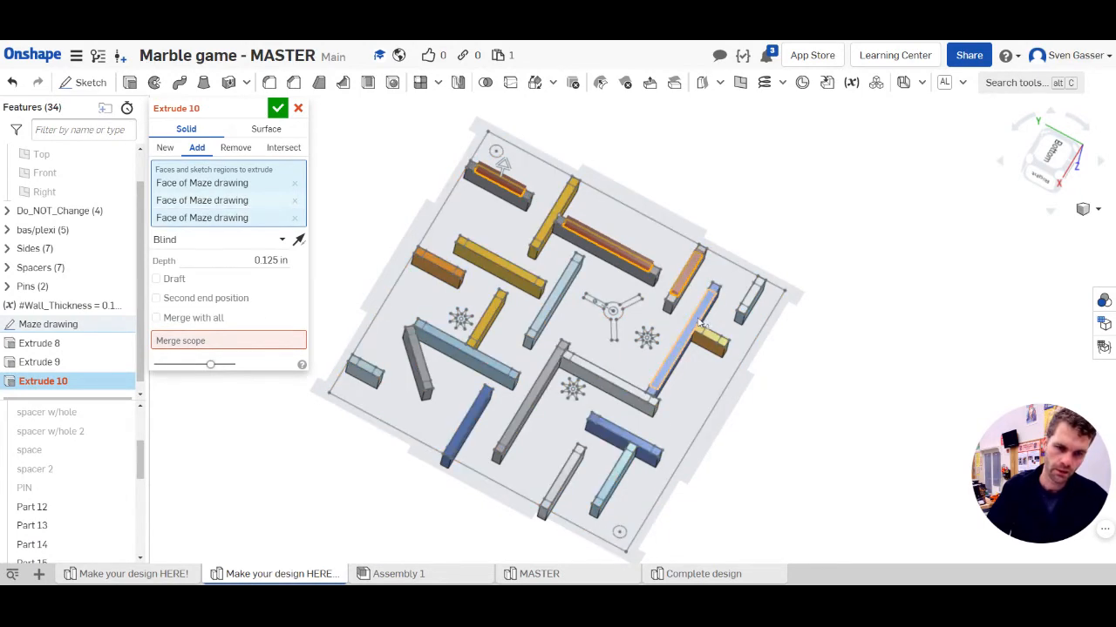
{"action": "left_click", "coordinate": [715, 341]}
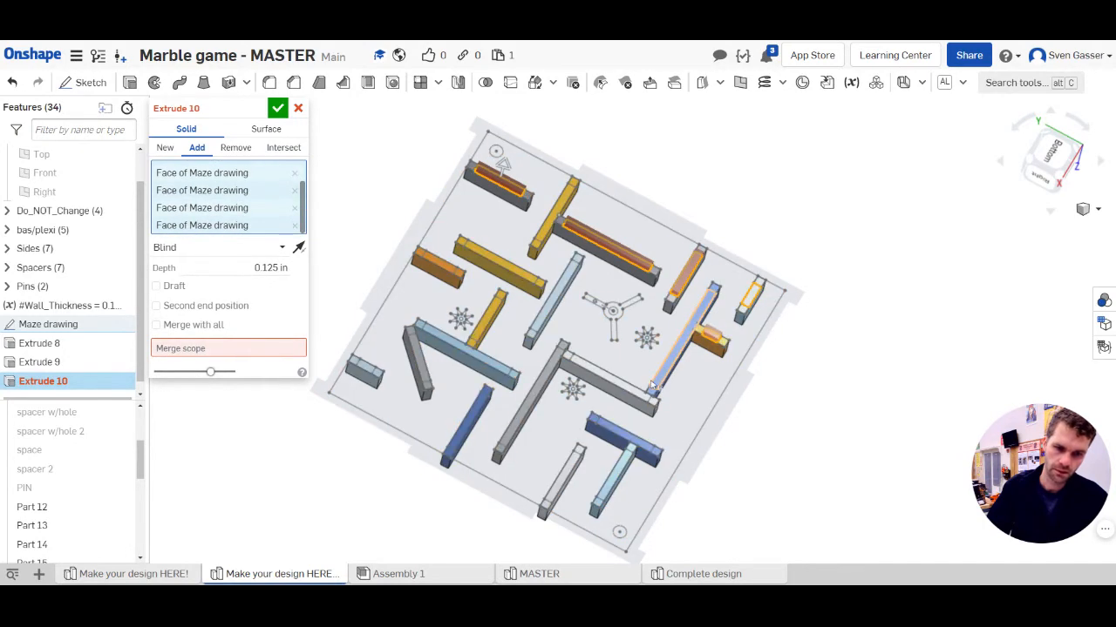
{"action": "left_click", "coordinate": [610, 386]}
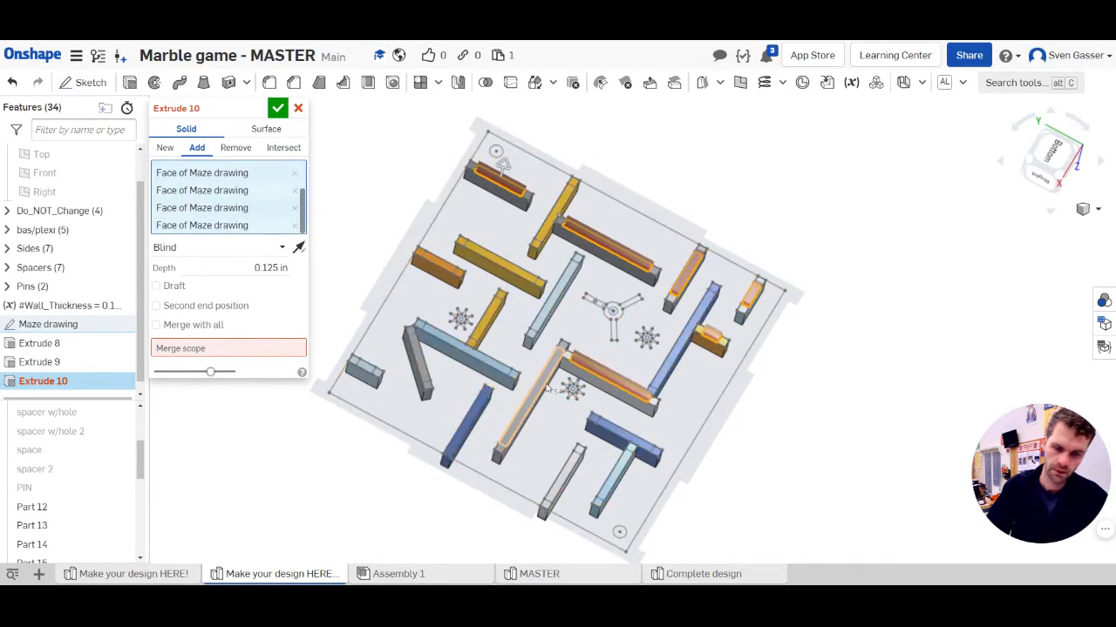
{"action": "left_click", "coordinate": [626, 445]}
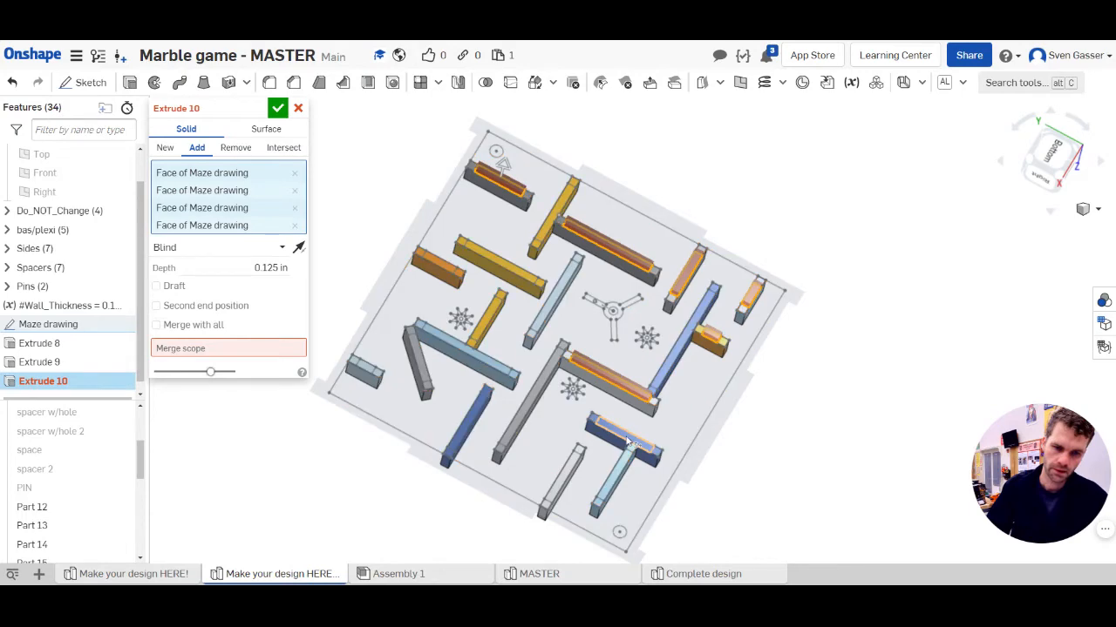
{"action": "left_click", "coordinate": [562, 478]}
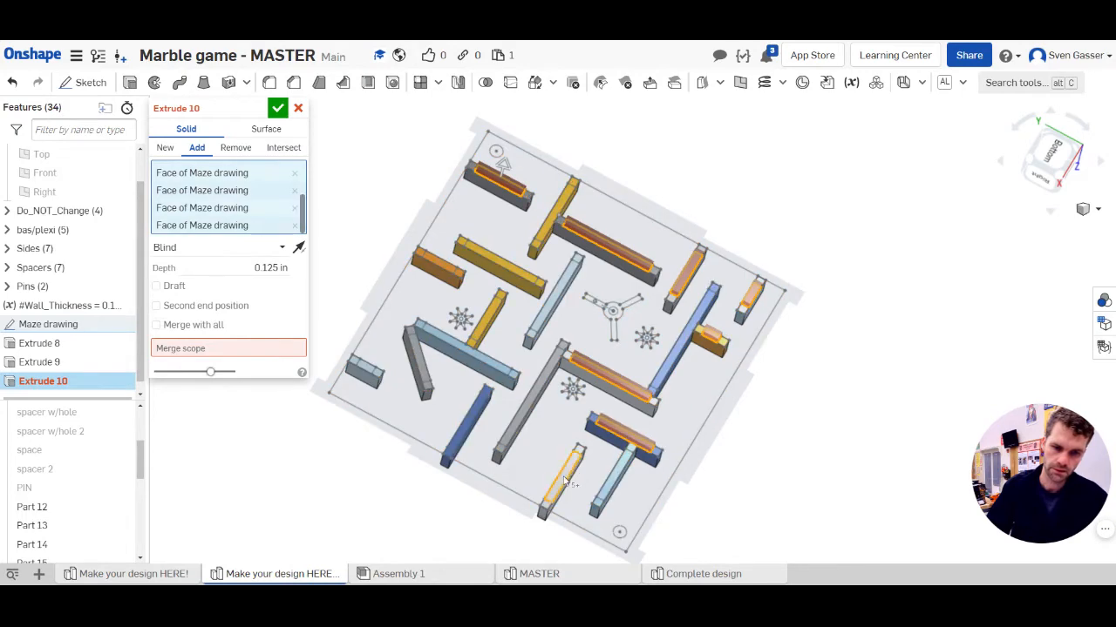
{"action": "left_click", "coordinate": [468, 433]}
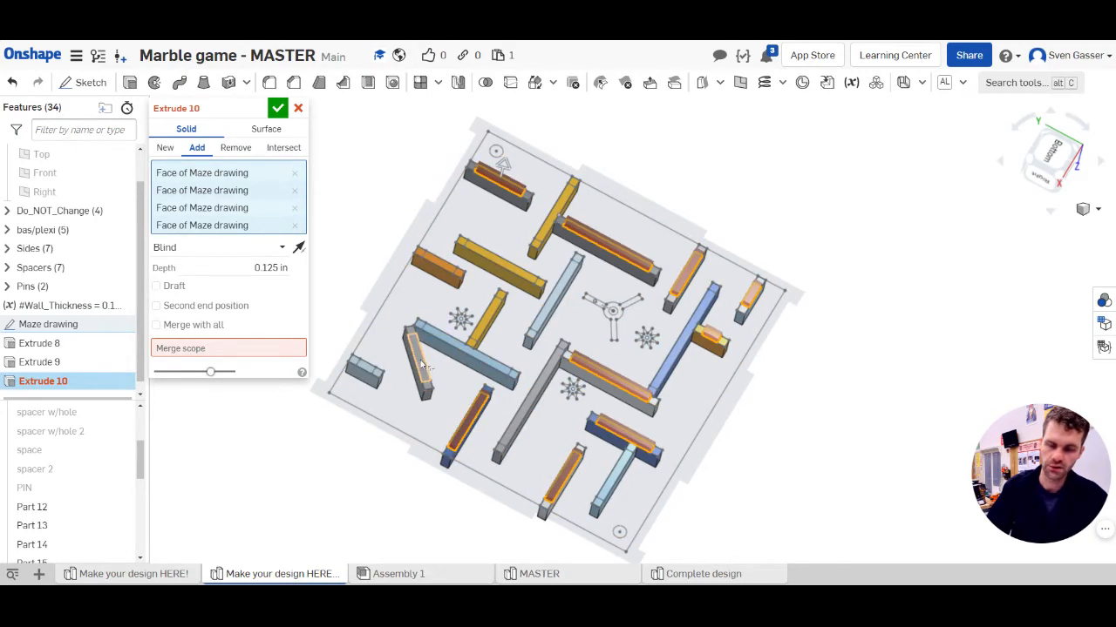
{"action": "left_click", "coordinate": [423, 366]}
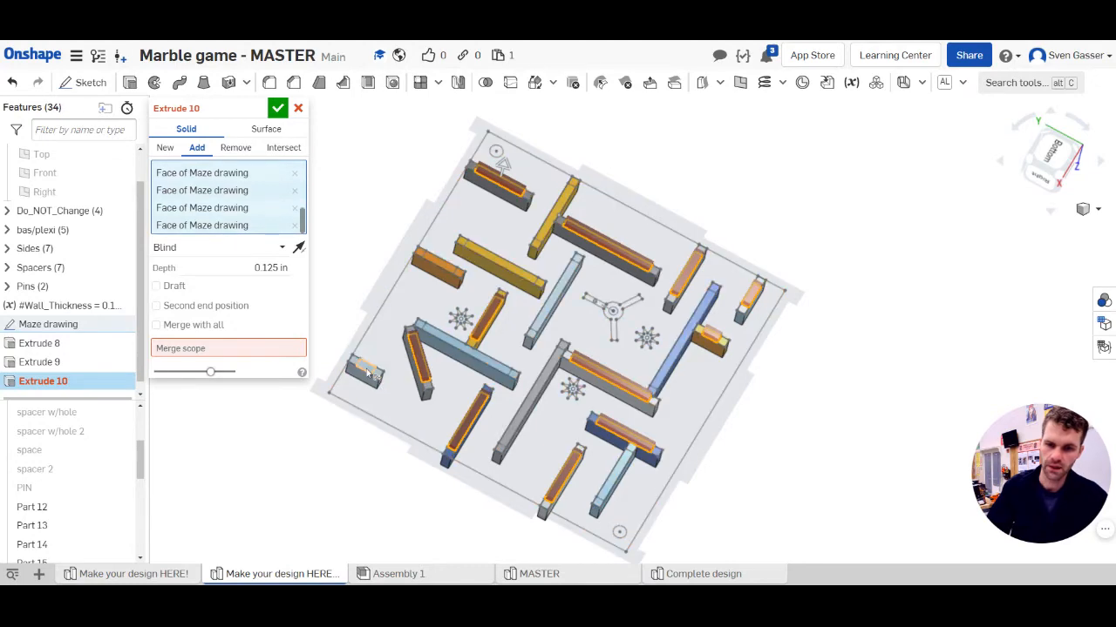
{"action": "left_click", "coordinate": [446, 267]}
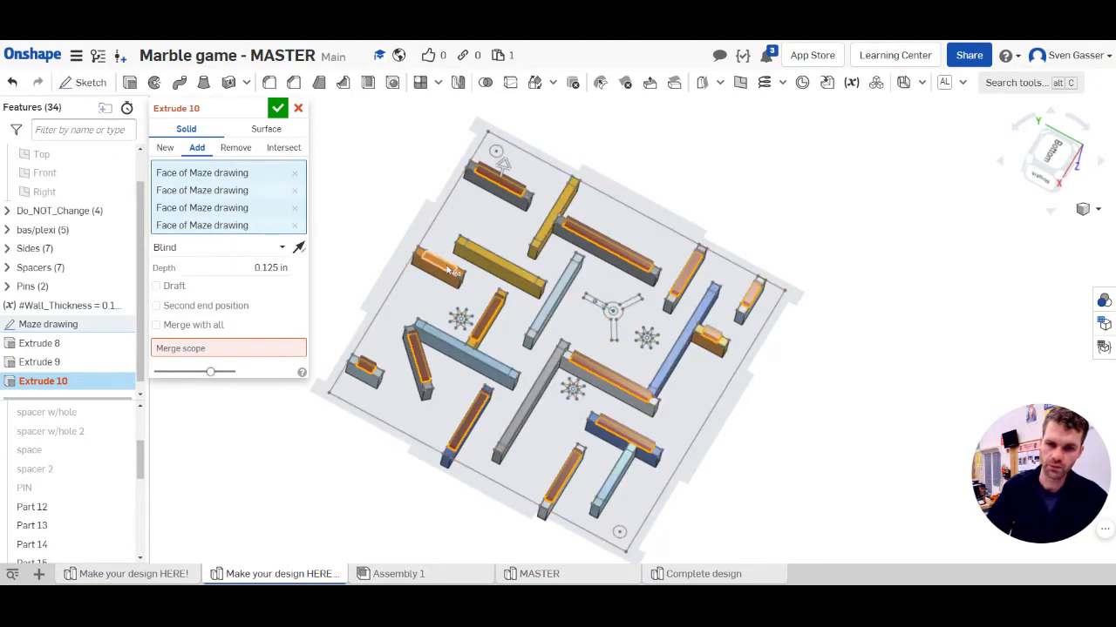
{"action": "left_click", "coordinate": [493, 264]}
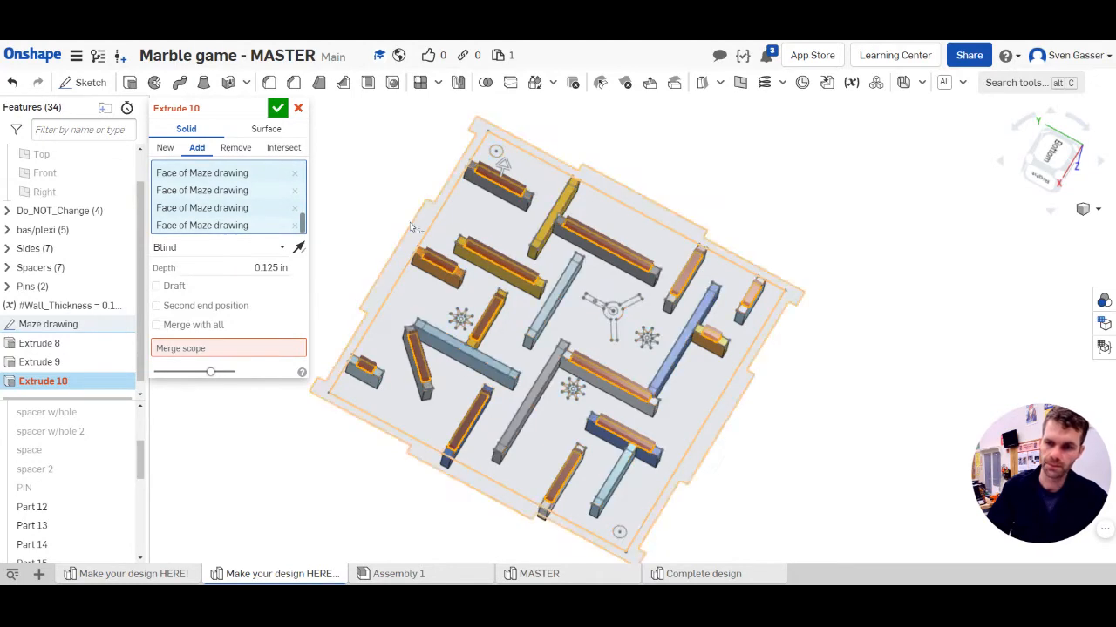
Set the merge scope to the two dark grey walls and the neighbouring grey, orange, light blue and blue walls that receive tabs.
{"action": "left_click", "coordinate": [230, 352]}
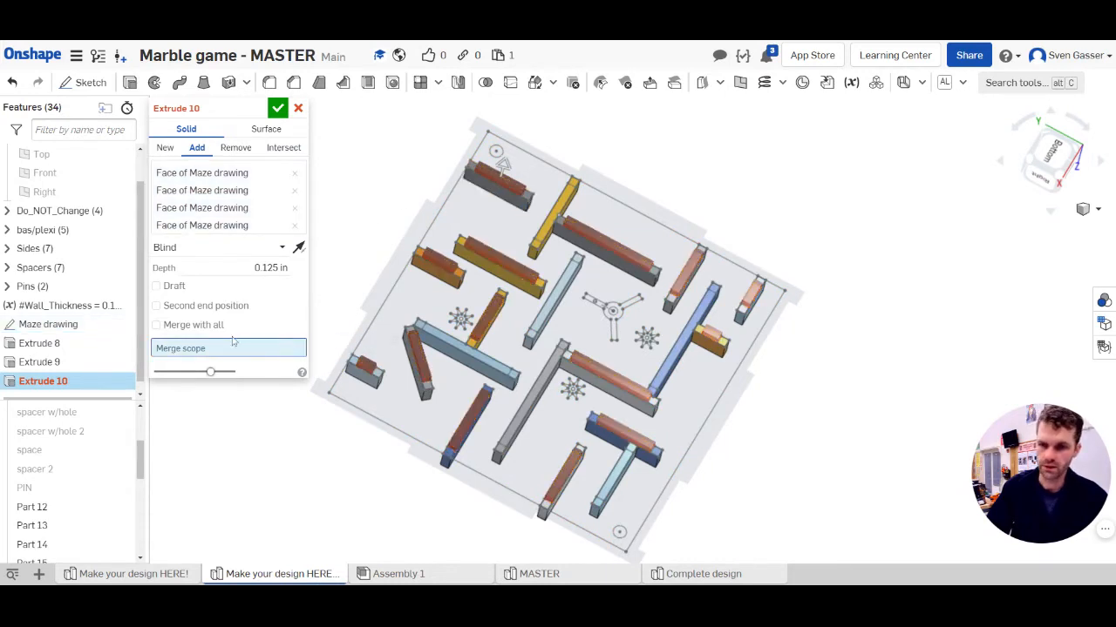
{"action": "left_click", "coordinate": [503, 196]}
{"action": "left_click", "coordinate": [652, 272]}
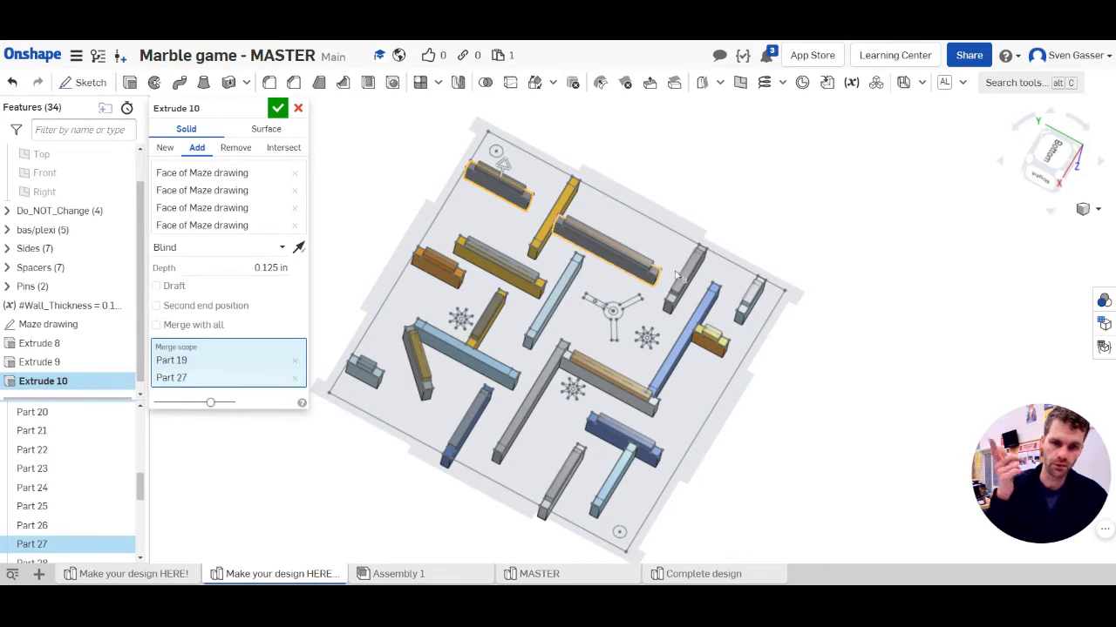
{"action": "left_click", "coordinate": [684, 271]}
{"action": "left_click", "coordinate": [710, 338]}
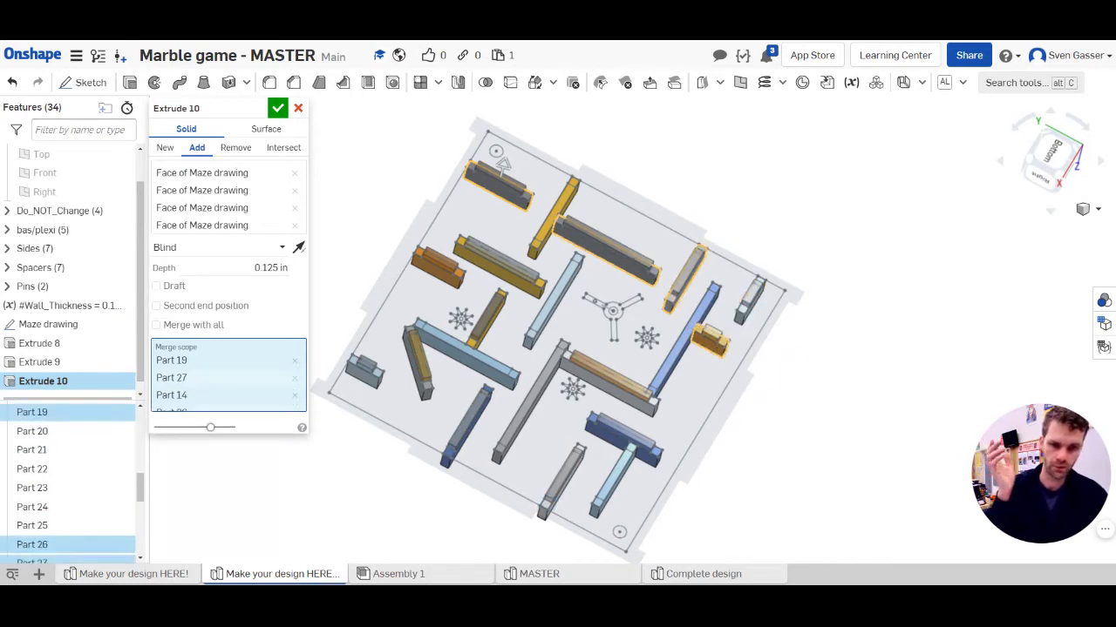
{"action": "left_click", "coordinate": [613, 390]}
{"action": "left_click", "coordinate": [620, 439]}
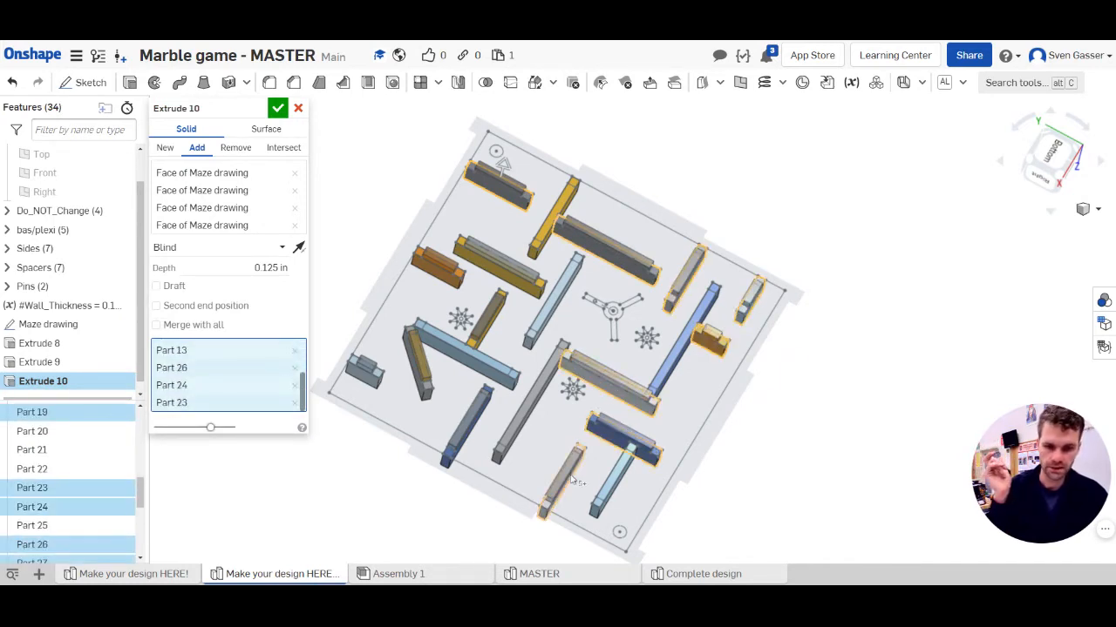
Add the remaining walls that receive tabs to the merge scope and accept the extrude.
{"action": "left_click", "coordinate": [566, 477]}
{"action": "left_click", "coordinate": [469, 427]}
{"action": "left_click", "coordinate": [425, 382]}
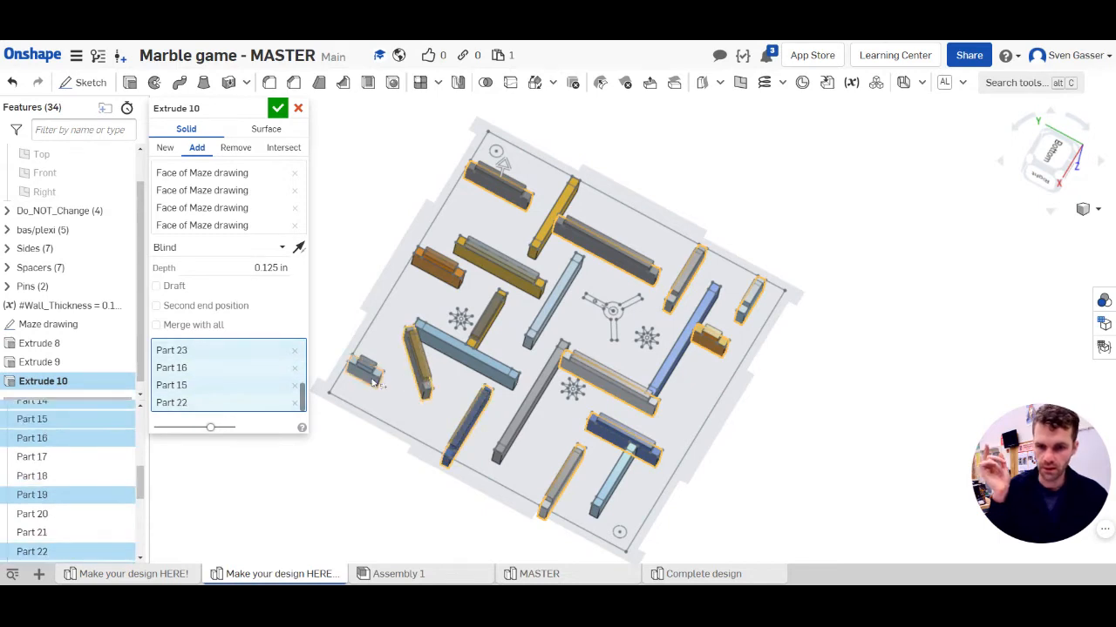
{"action": "left_click", "coordinate": [417, 353]}
{"action": "left_click", "coordinate": [434, 266]}
{"action": "left_click", "coordinate": [487, 315]}
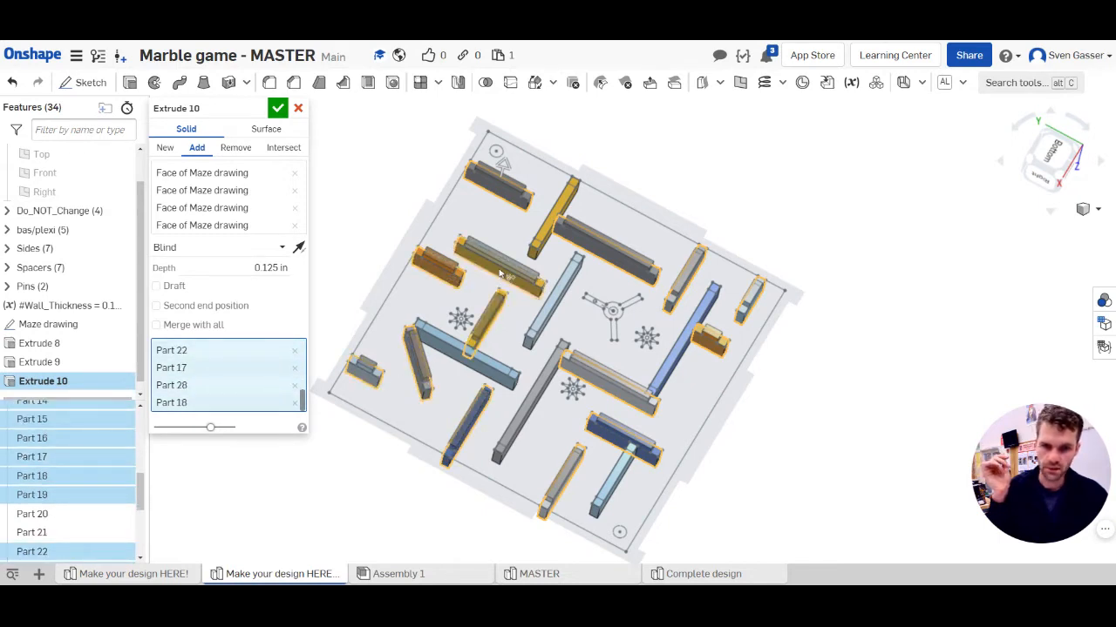
{"action": "left_click", "coordinate": [558, 362]}
{"action": "scroll", "coordinate": [537, 397], "scroll_direction": "up", "scroll_amount": 2}
{"action": "scroll", "coordinate": [538, 396], "scroll_direction": "down", "scroll_amount": 1}
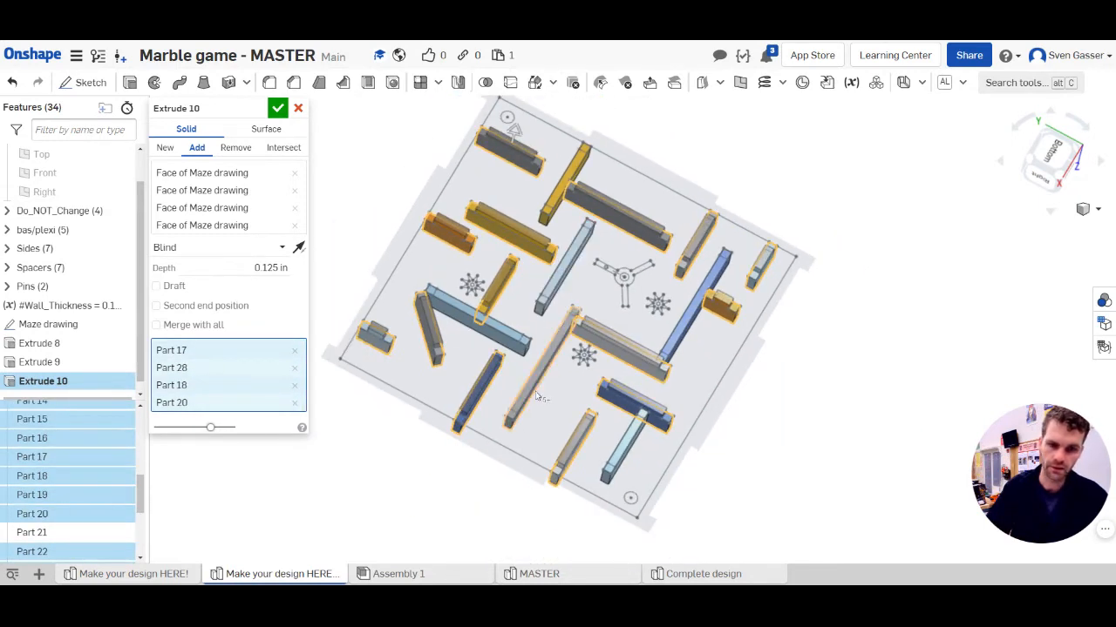
{"action": "right_click_drag", "start_coordinate": [536, 394], "coordinate": [535, 358]}
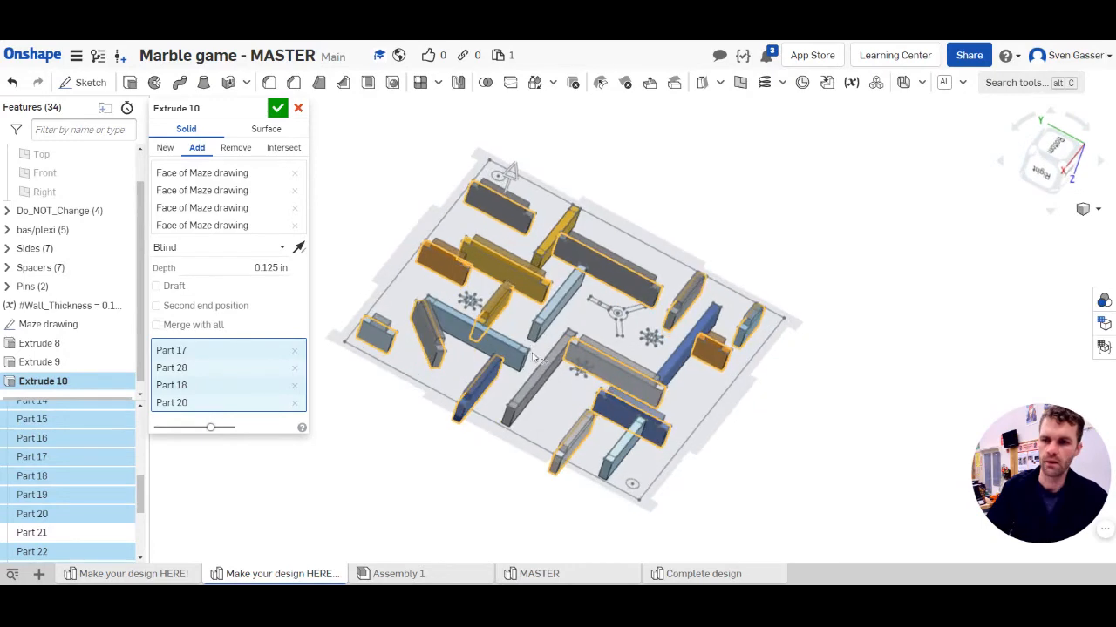
{"action": "left_click", "coordinate": [277, 108]}
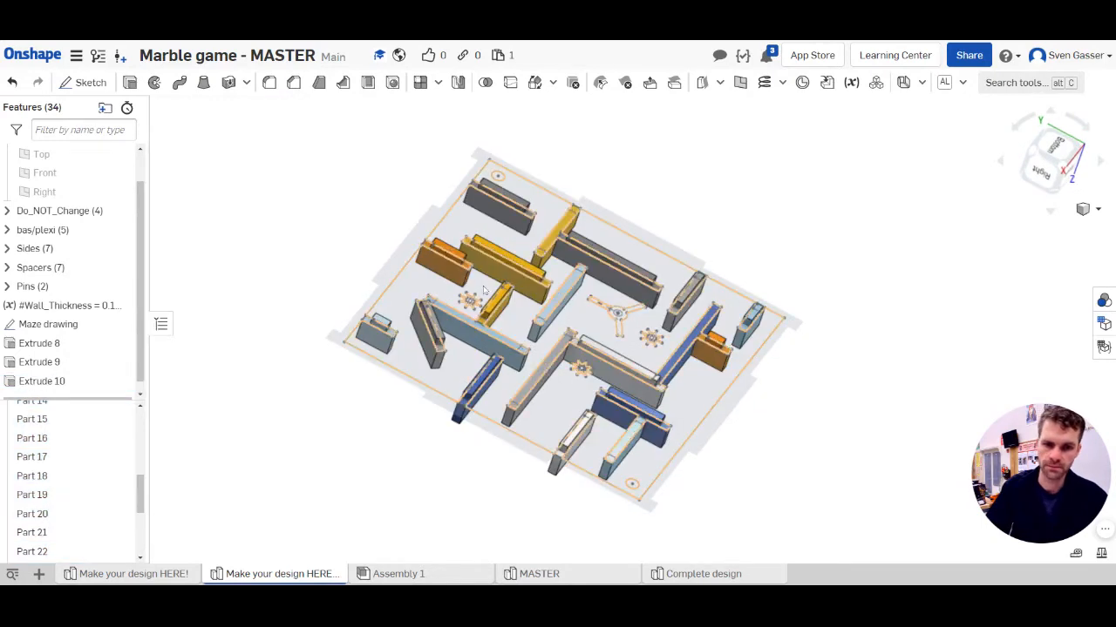
Start an extrude of the middle Maze drawing regions on the yellow, long grey, long blue and two light blue walls still lacking tabs.
{"action": "right_click_drag", "start_coordinate": [505, 330], "coordinate": [558, 204]}
{"action": "scroll", "coordinate": [332, 289], "scroll_direction": "up", "scroll_amount": 2}
{"action": "left_click", "coordinate": [130, 82]}
{"action": "left_click", "coordinate": [559, 231]}
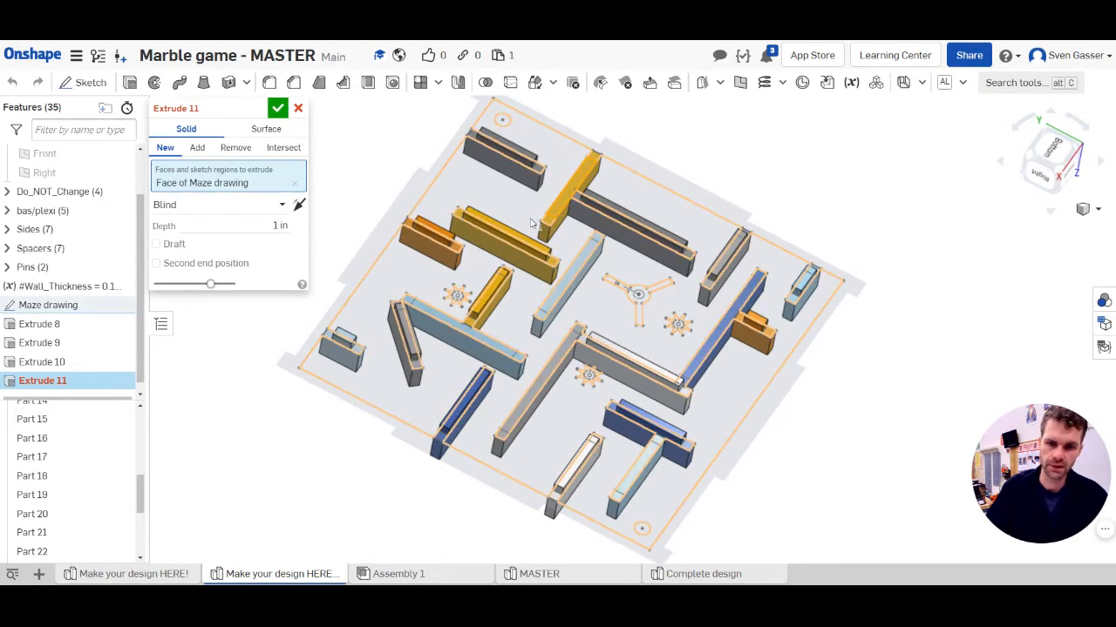
{"action": "left_click", "coordinate": [713, 347]}
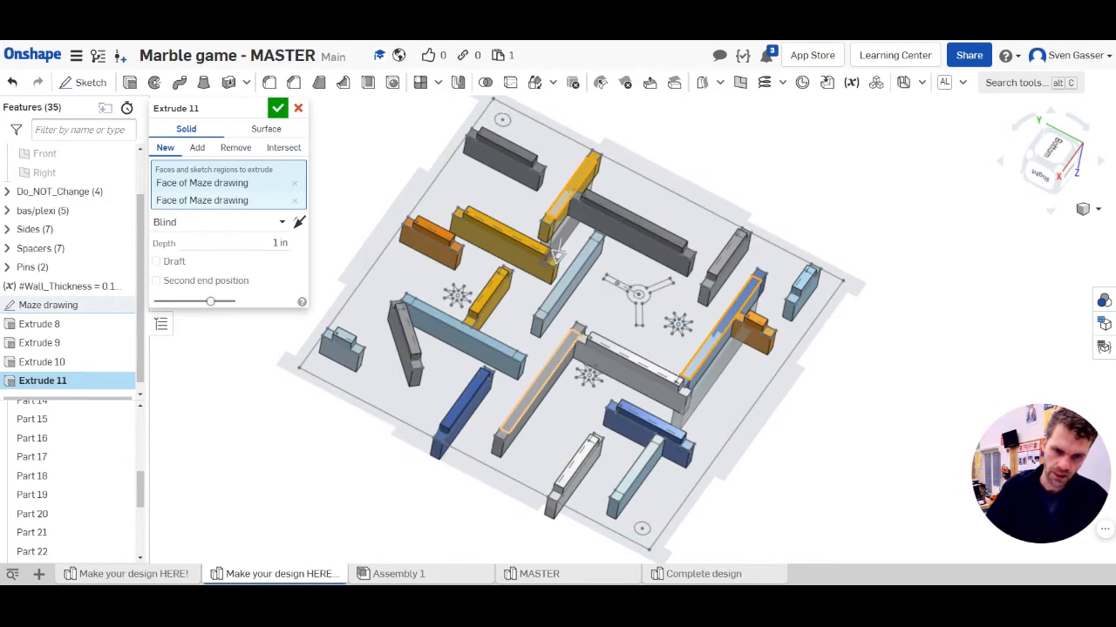
{"action": "left_click", "coordinate": [555, 256]}
{"action": "left_click", "coordinate": [641, 479]}
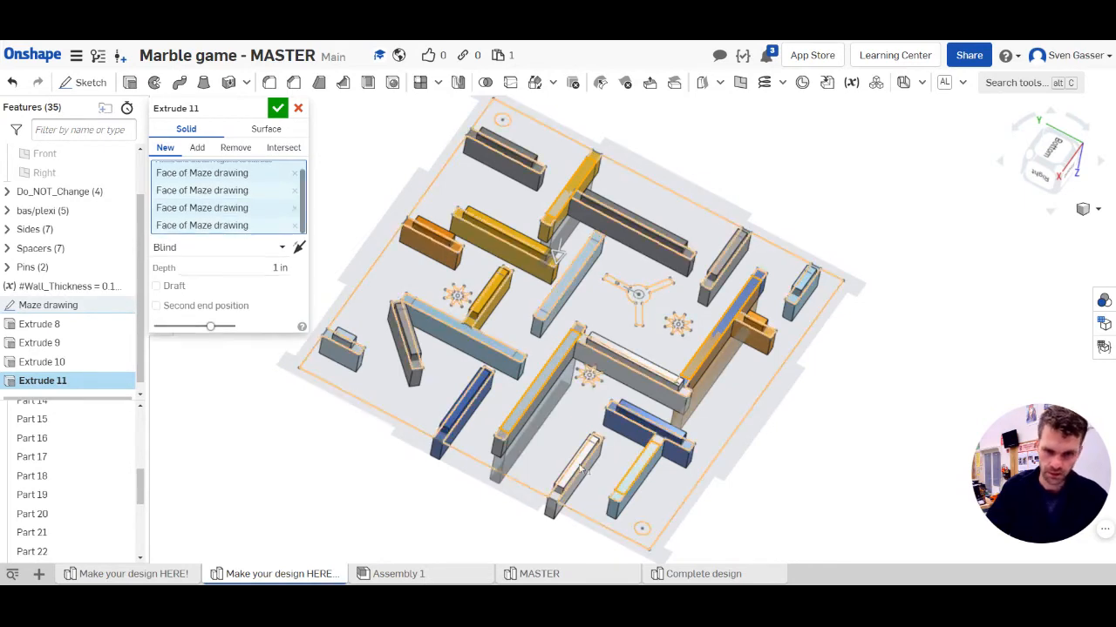
{"action": "left_click", "coordinate": [488, 347]}
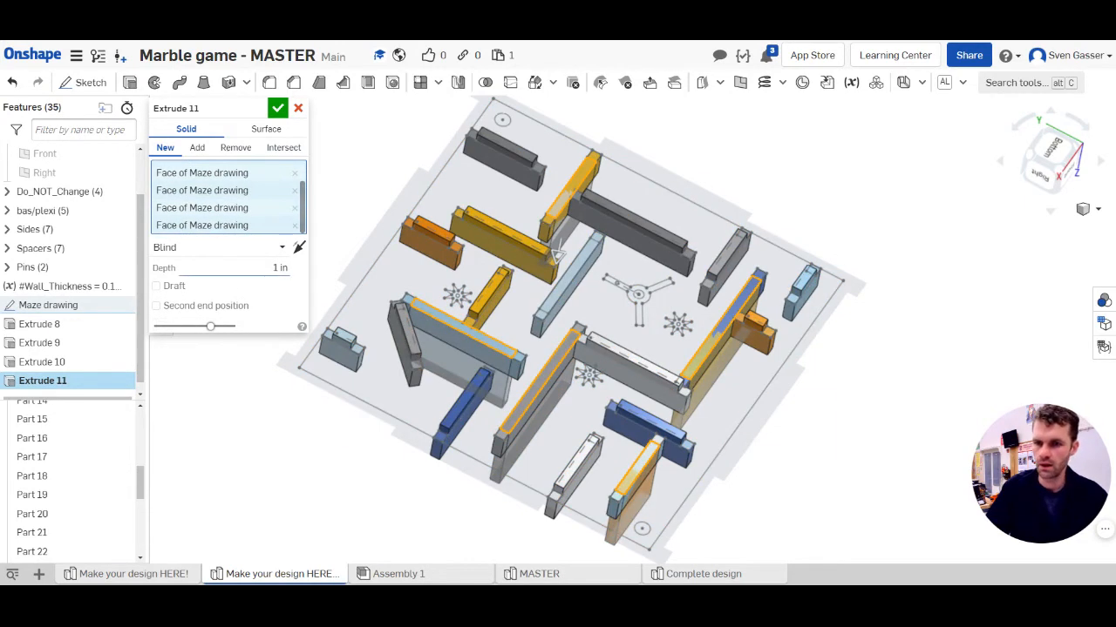
Set the new tab extrude's depth to 0.125 in, flip its direction and switch it to Add.
{"action": "left_click", "coordinate": [276, 267]}
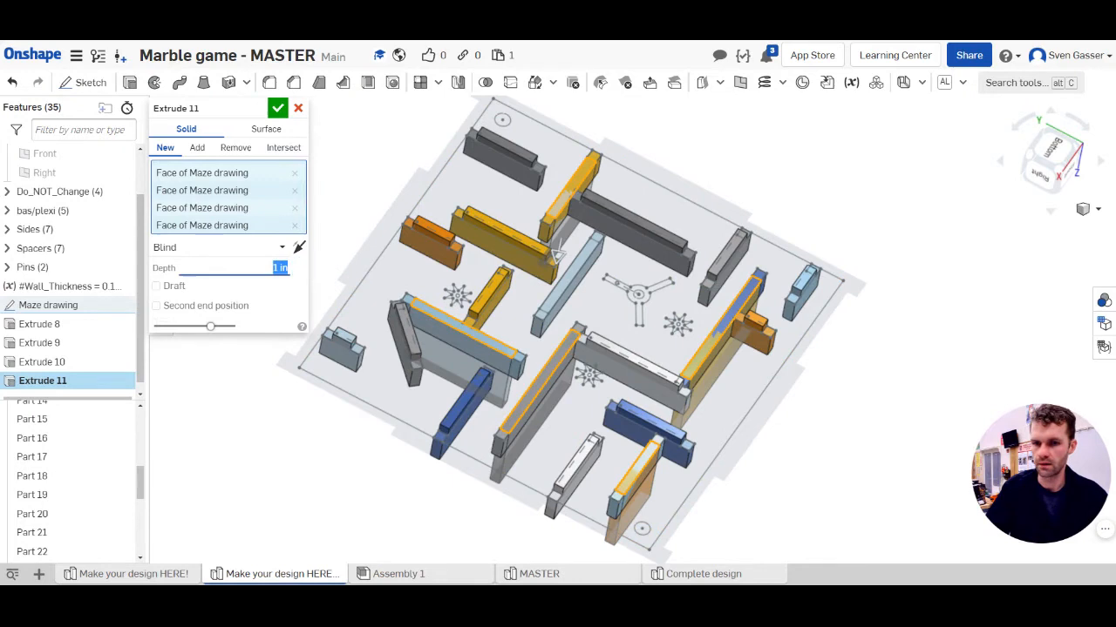
{"action": "left_click", "coordinate": [298, 249]}
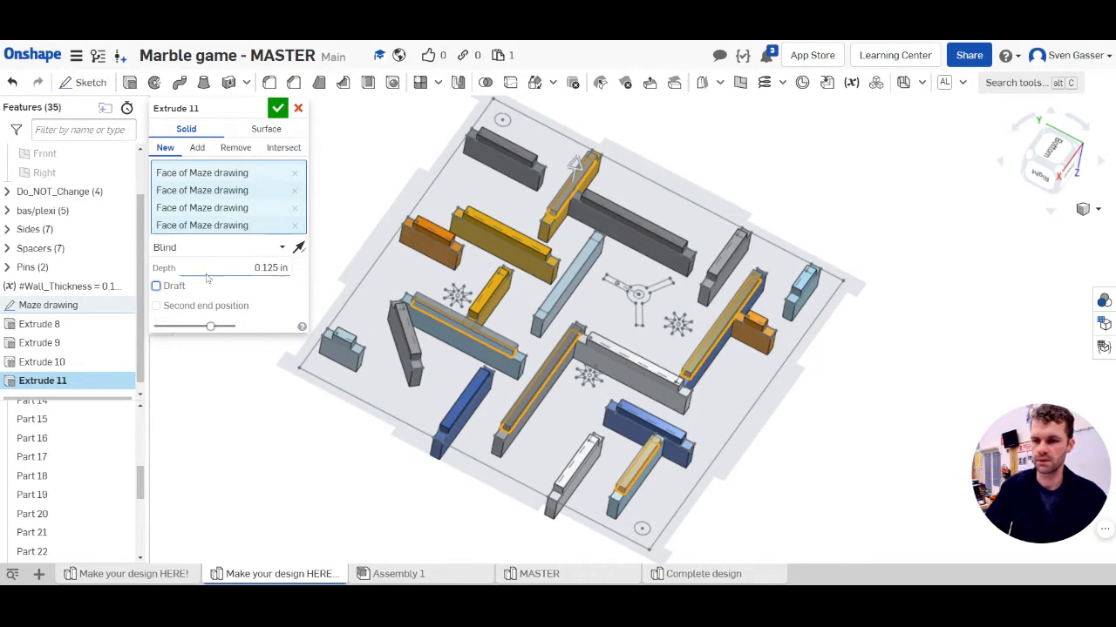
{"action": "left_click", "coordinate": [197, 148]}
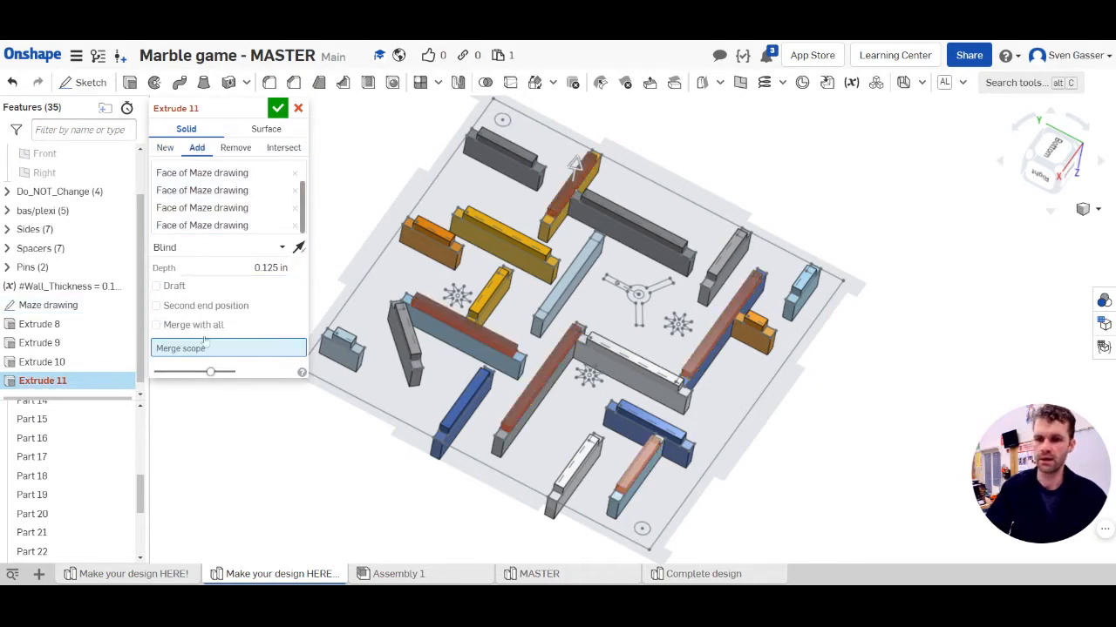
Set the merge scope to the five walls whose regions are extruded and accept the tab extrude.
{"action": "left_click", "coordinate": [443, 334]}
{"action": "left_click", "coordinate": [536, 388]}
{"action": "left_click", "coordinate": [708, 366]}
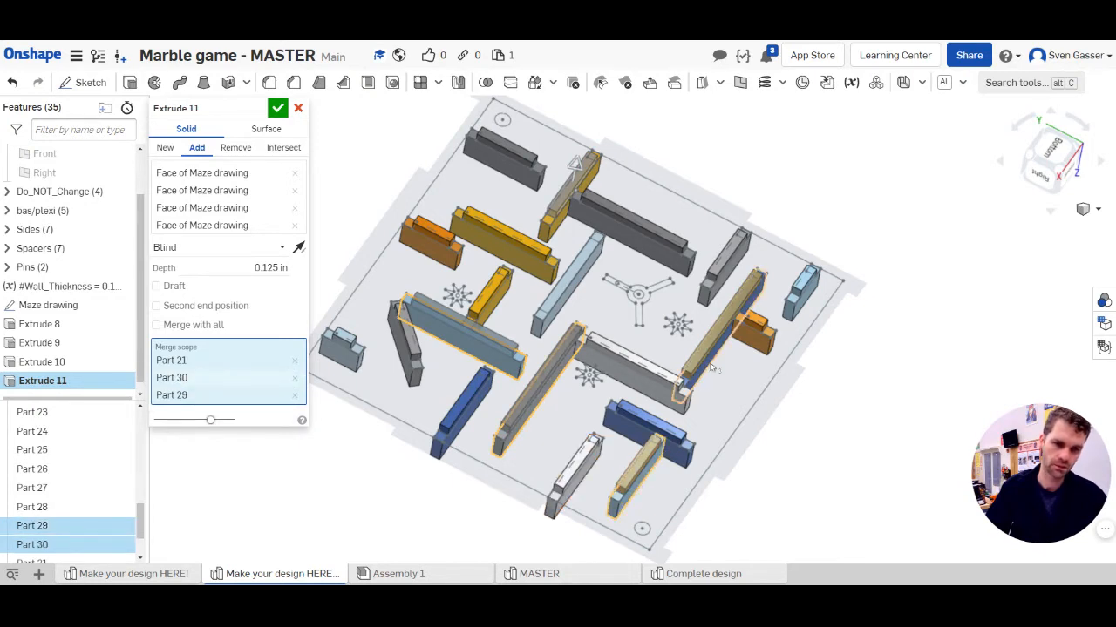
{"action": "left_click", "coordinate": [713, 368]}
{"action": "left_click", "coordinate": [523, 260]}
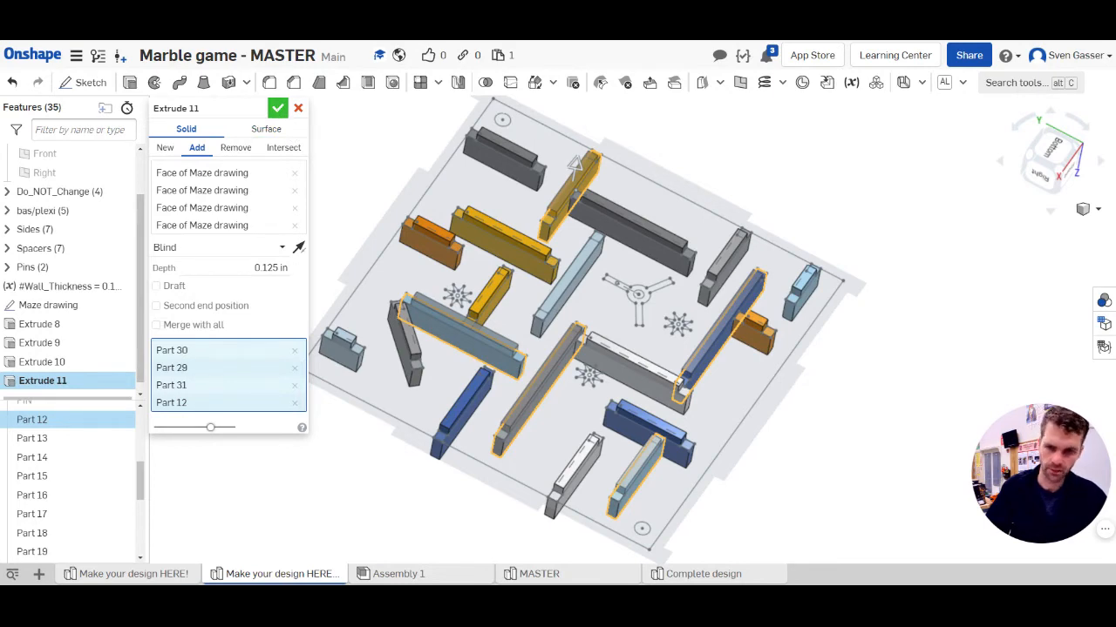
{"action": "left_click", "coordinate": [278, 108]}
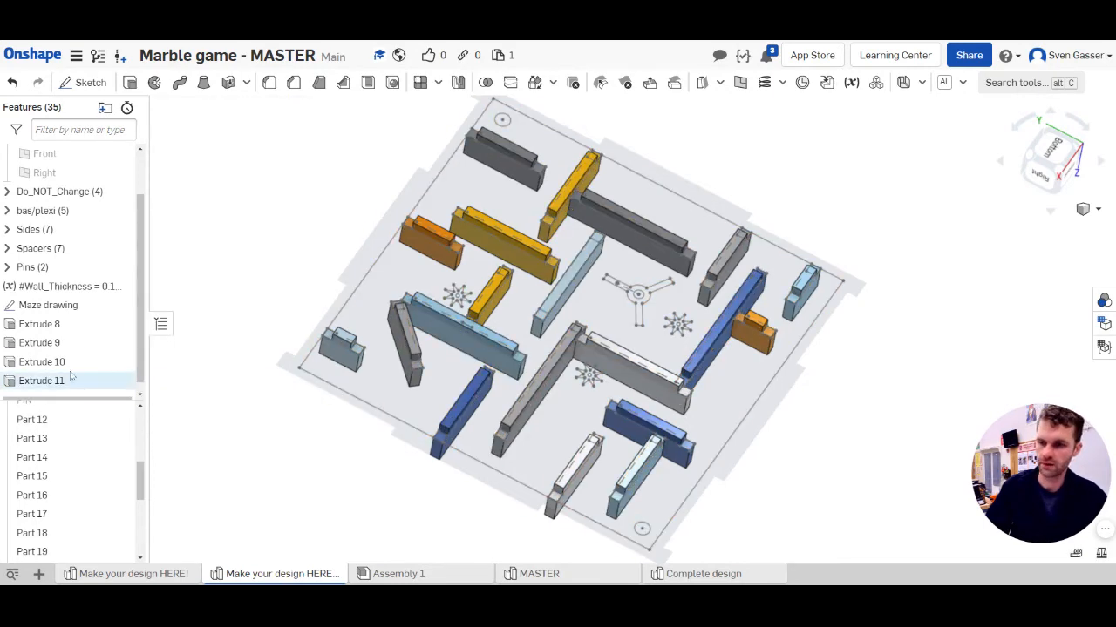
Review the regions of Extrude 10 and hide the Maze drawing sketch to see the tabbed walls alone.
{"action": "double_click", "coordinate": [31, 367]}
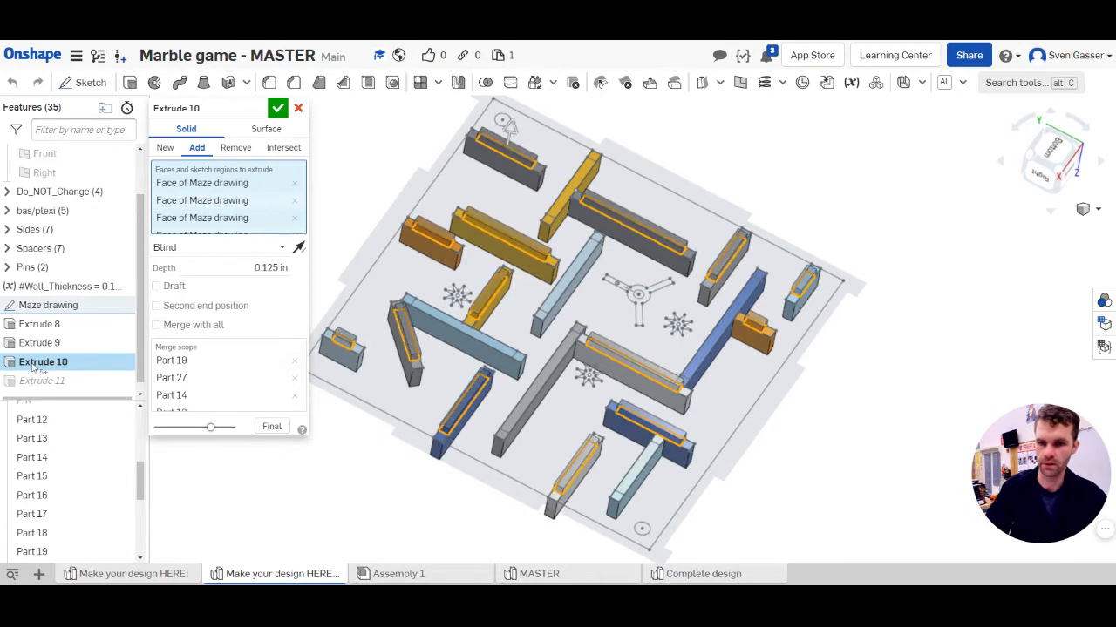
{"action": "left_click", "coordinate": [278, 110]}
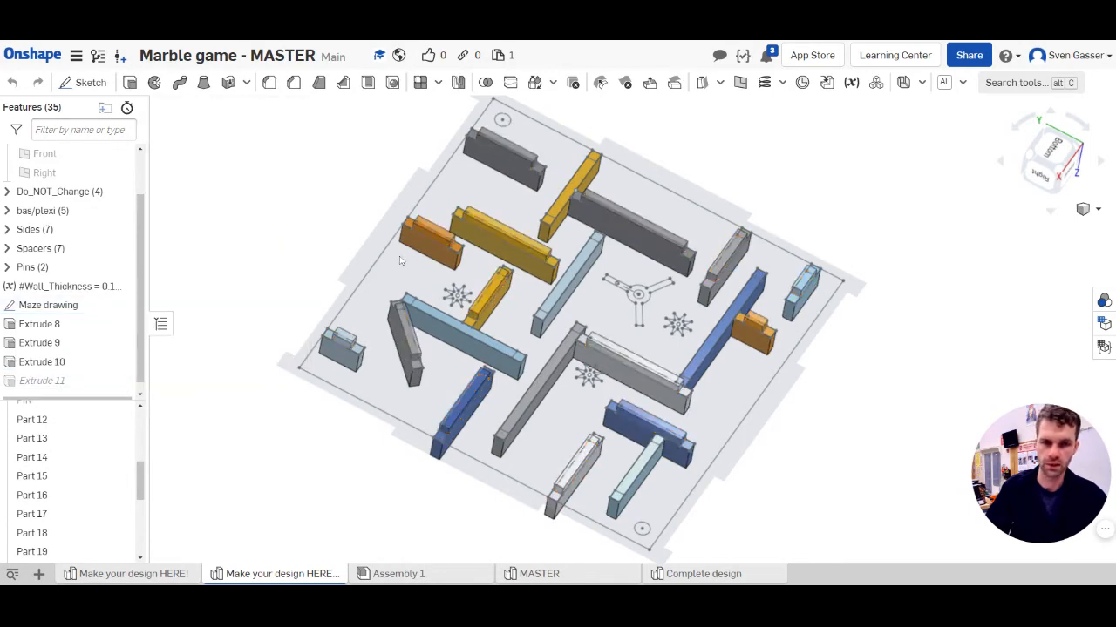
{"action": "left_click", "coordinate": [121, 306]}
{"action": "mouse_move", "coordinate": [407, 393]}
{"action": "right_mouse_down"}
{"action": "mouse_move", "coordinate": [395, 396]}
{"action": "mouse_move", "coordinate": [382, 370]}
{"action": "mouse_move", "coordinate": [386, 386]}
{"action": "mouse_move", "coordinate": [456, 398]}
{"action": "mouse_move", "coordinate": [457, 408]}
{"action": "mouse_move", "coordinate": [380, 418]}
{"action": "mouse_move", "coordinate": [428, 391]}
{"action": "right_mouse_up"}
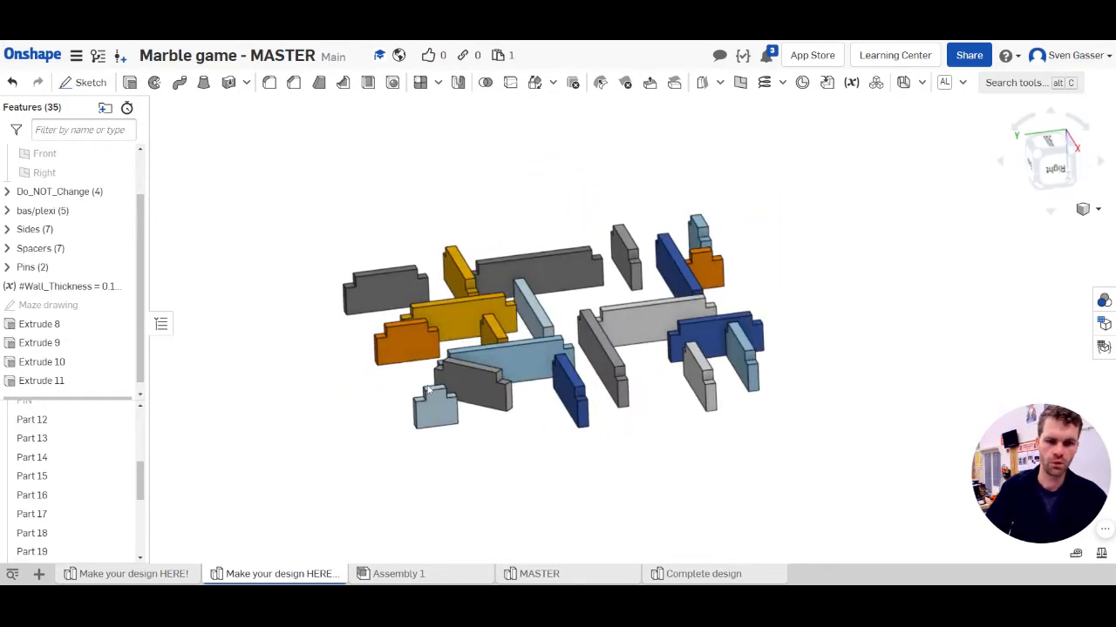
{"action": "right_click_drag", "start_coordinate": [439, 391], "coordinate": [435, 211]}
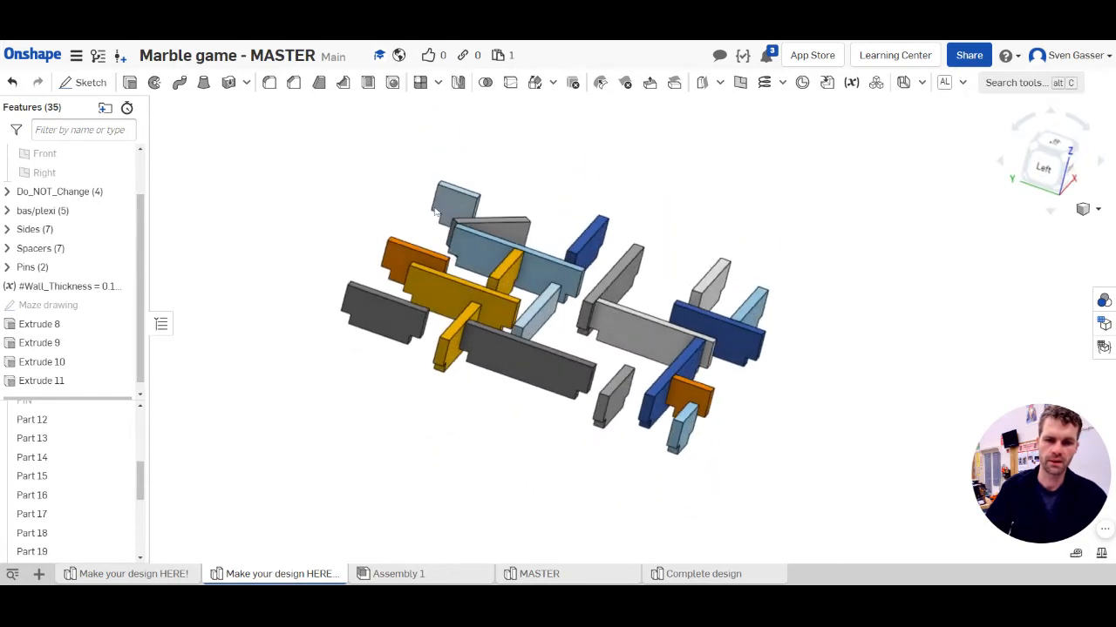
Show the base part and examine from above and below where the wall tabs pass into it.
{"action": "scroll", "coordinate": [96, 446], "scroll_direction": "up", "scroll_amount": 5}
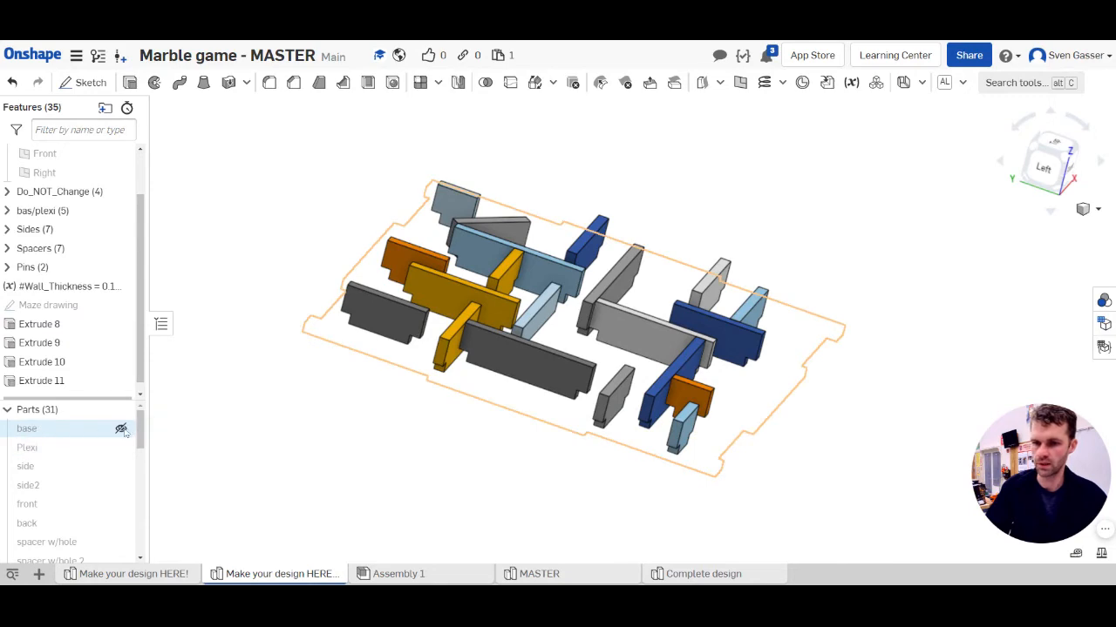
{"action": "left_click", "coordinate": [121, 429]}
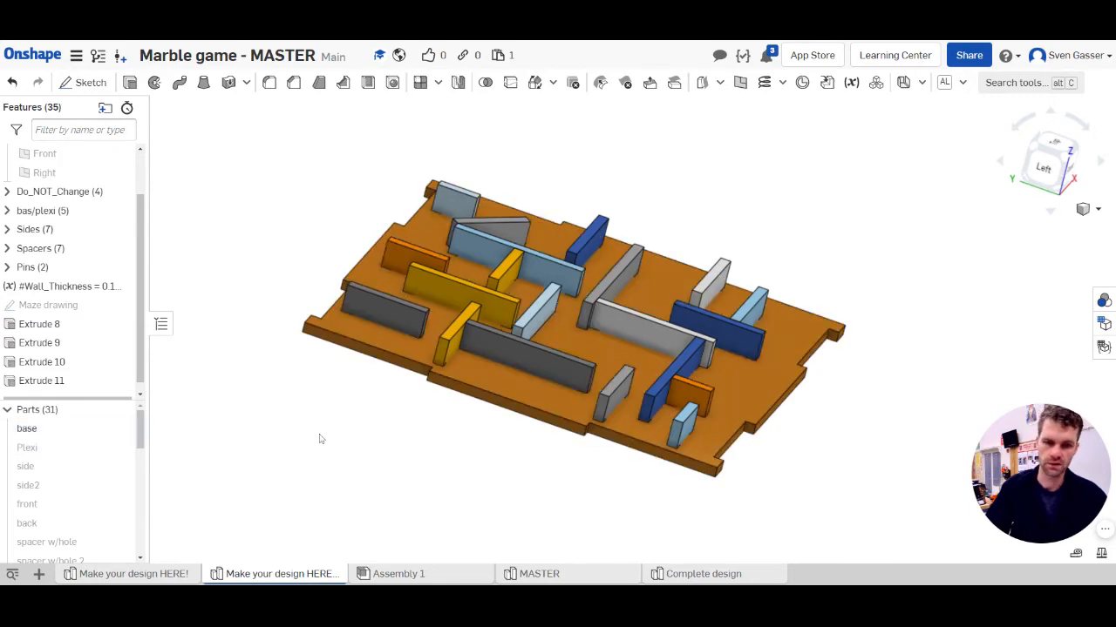
{"action": "right_click_drag", "start_coordinate": [319, 438], "coordinate": [496, 259]}
{"action": "scroll", "coordinate": [535, 214], "scroll_direction": "up", "scroll_amount": 3}
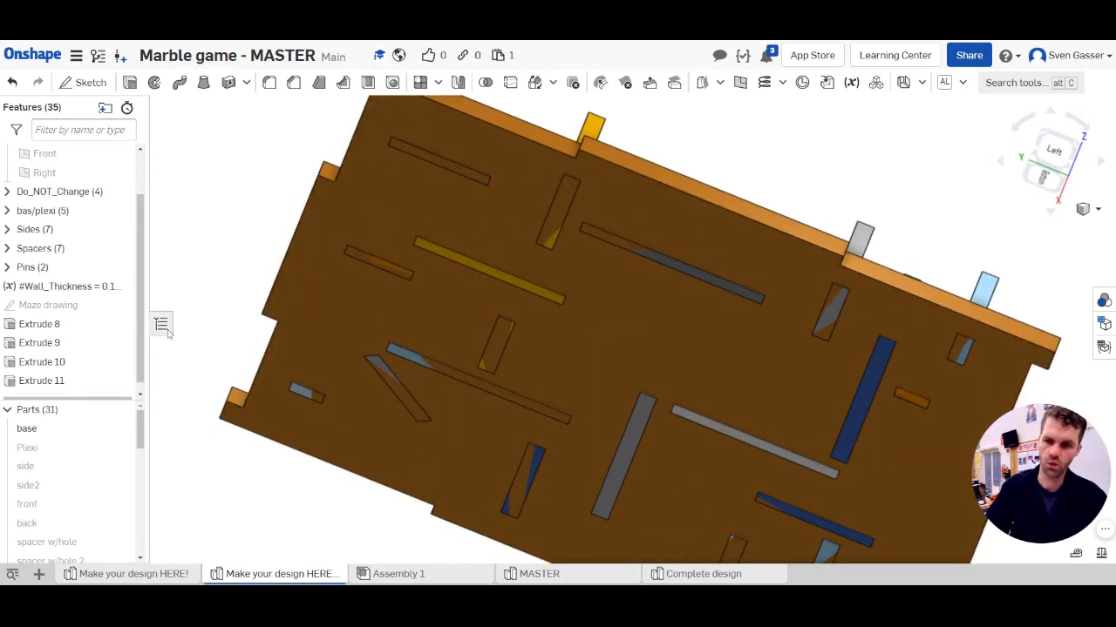
{"action": "right_click_drag", "start_coordinate": [558, 226], "coordinate": [601, 236]}
{"action": "scroll", "coordinate": [546, 276], "scroll_direction": "down", "scroll_amount": 3}
{"action": "scroll", "coordinate": [601, 235], "scroll_direction": "up", "scroll_amount": 4}
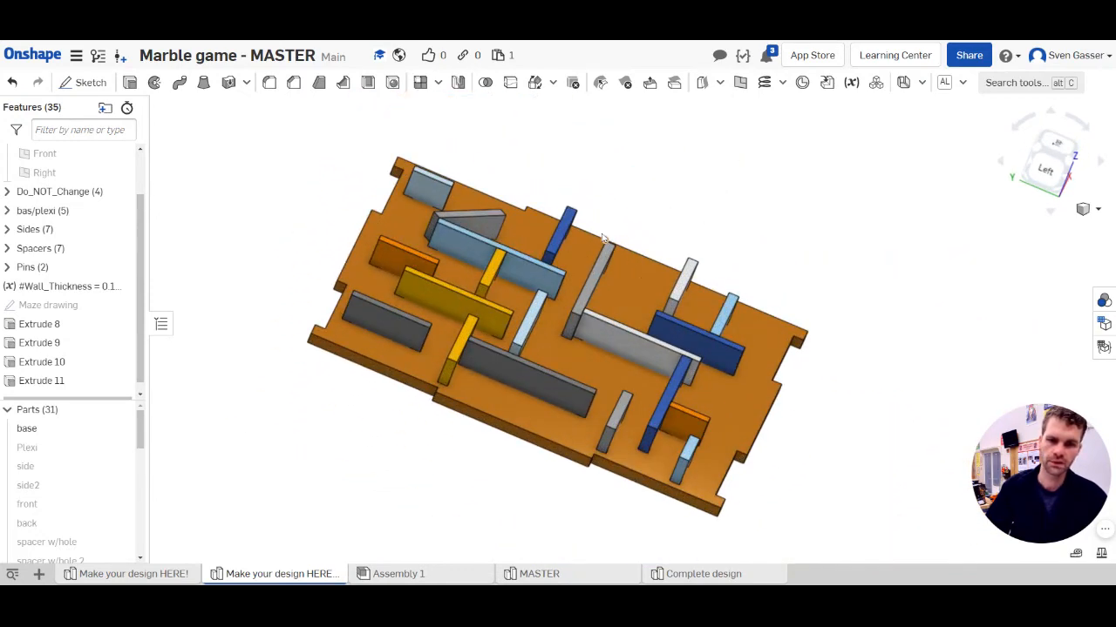
Start a Boolean Subtract and pick the two left light blue walls, the slanted grey, the orange and the long yellow wall as tools.
{"action": "left_click", "coordinate": [486, 84]}
{"action": "scroll", "coordinate": [500, 201], "scroll_direction": "down", "scroll_amount": 2}
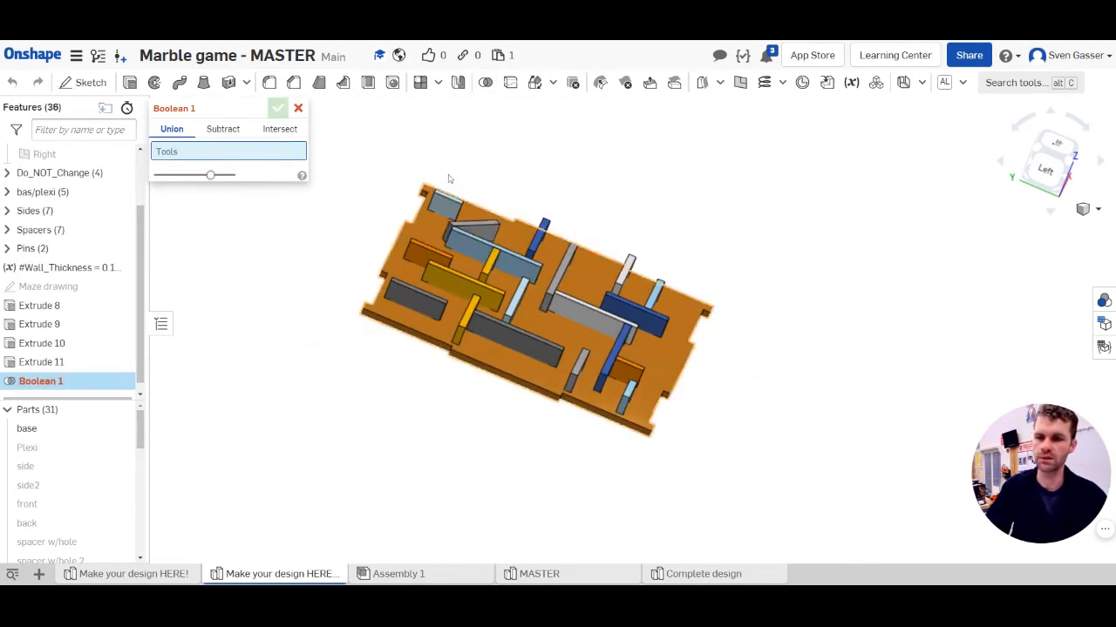
{"action": "scroll", "coordinate": [493, 148], "scroll_direction": "up", "scroll_amount": 2}
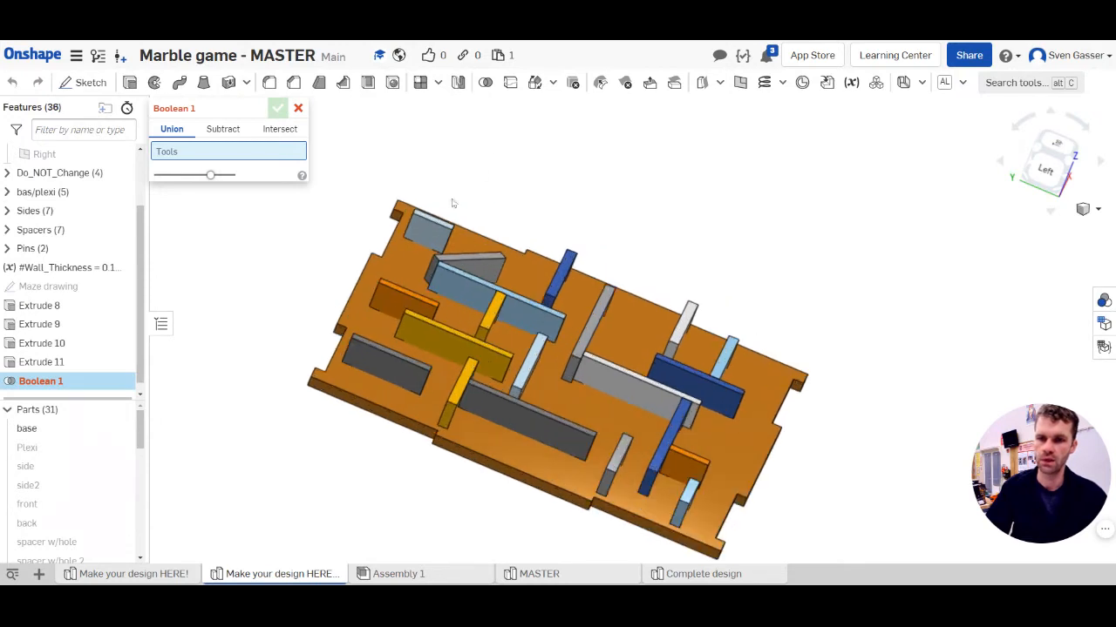
{"action": "left_click", "coordinate": [219, 131]}
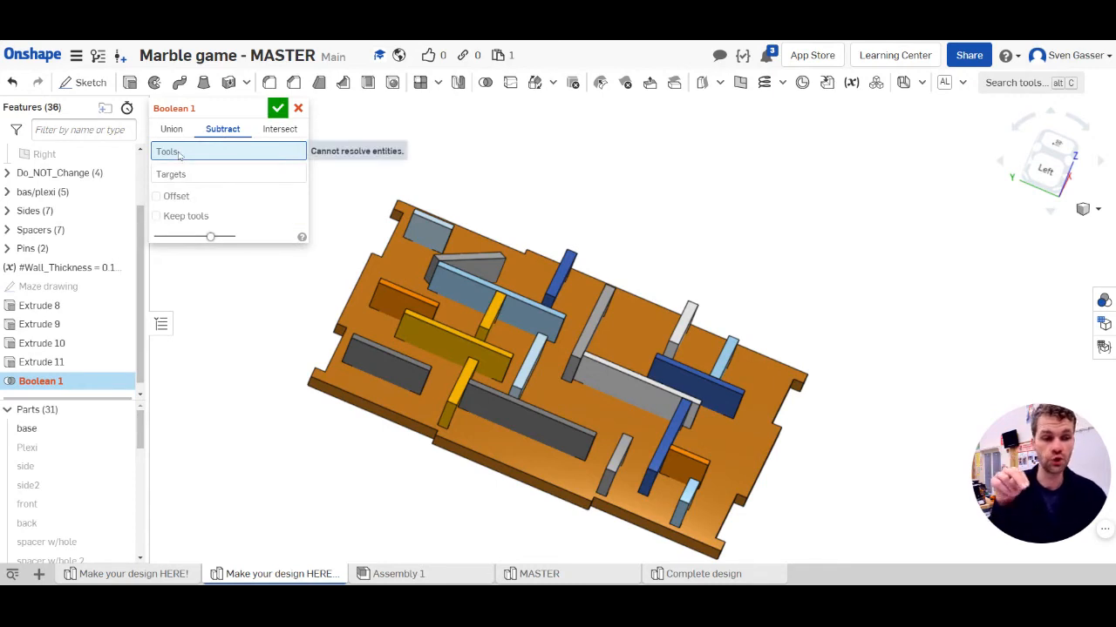
{"action": "left_click", "coordinate": [194, 177]}
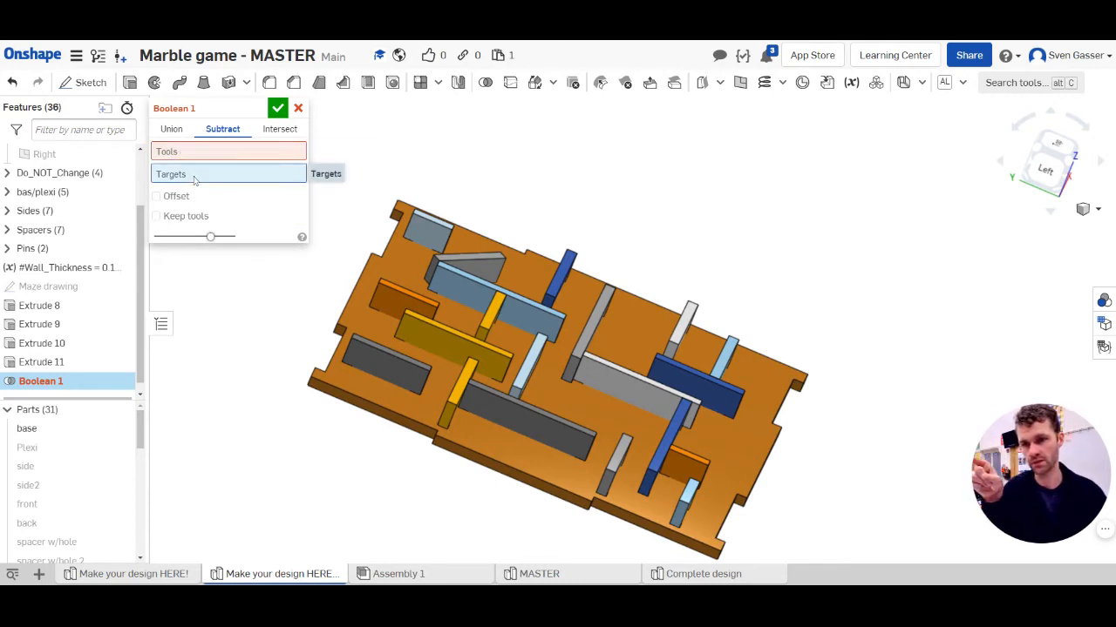
{"action": "left_click", "coordinate": [199, 153]}
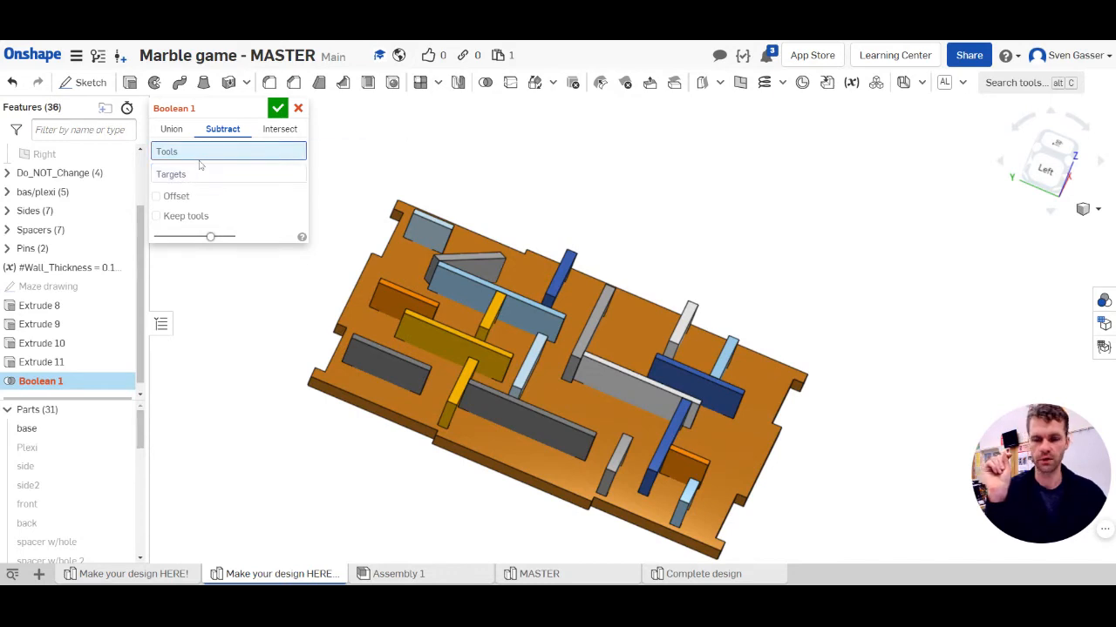
{"action": "left_click", "coordinate": [433, 240]}
{"action": "left_click", "coordinate": [471, 269]}
{"action": "left_click", "coordinate": [487, 294]}
{"action": "left_click", "coordinate": [419, 306]}
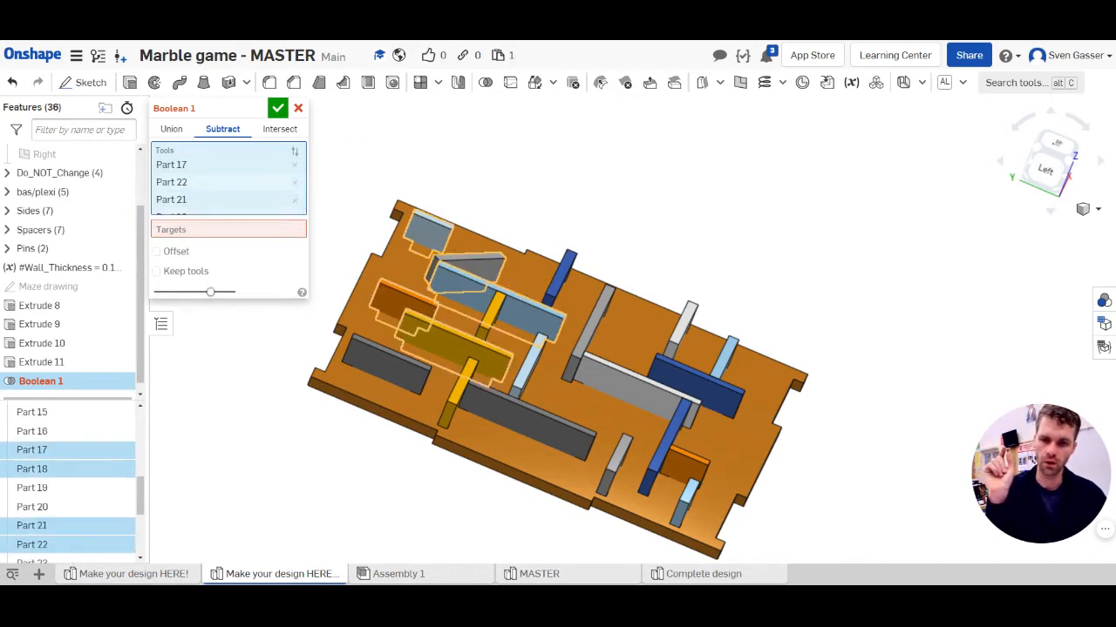
Add the two dark grey walls, both shorter yellow walls, the middle light blue, the blue and the long grey wall to the subtraction tools.
{"action": "left_click", "coordinate": [419, 366]}
{"action": "left_click", "coordinate": [494, 326]}
{"action": "left_click", "coordinate": [460, 394]}
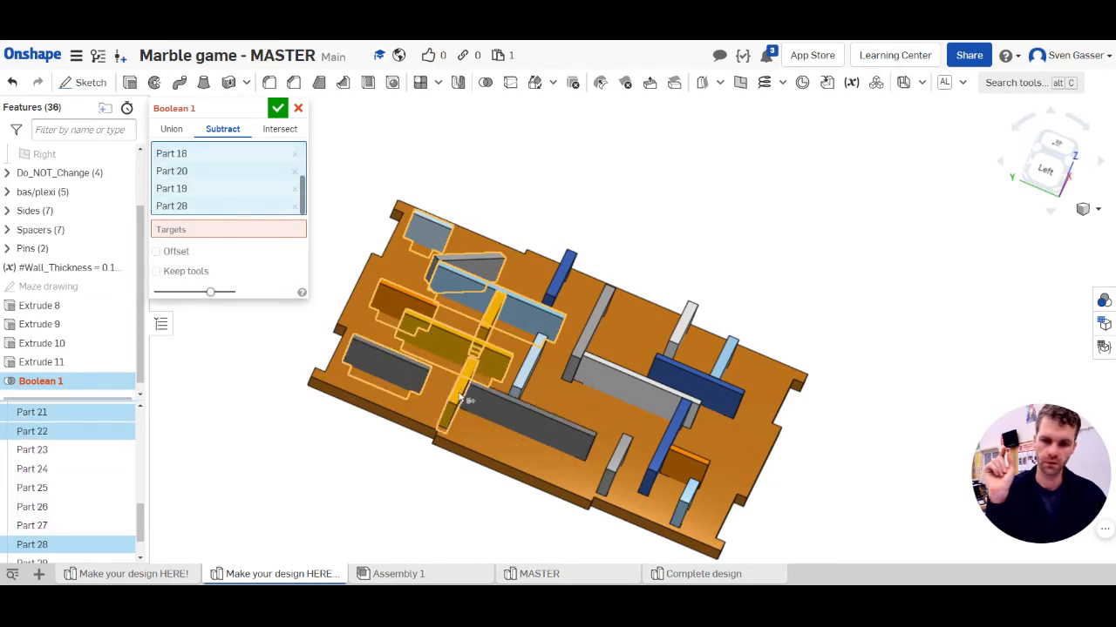
{"action": "left_click", "coordinate": [471, 403]}
{"action": "left_click", "coordinate": [527, 366]}
{"action": "left_click", "coordinate": [559, 281]}
{"action": "left_click", "coordinate": [588, 334]}
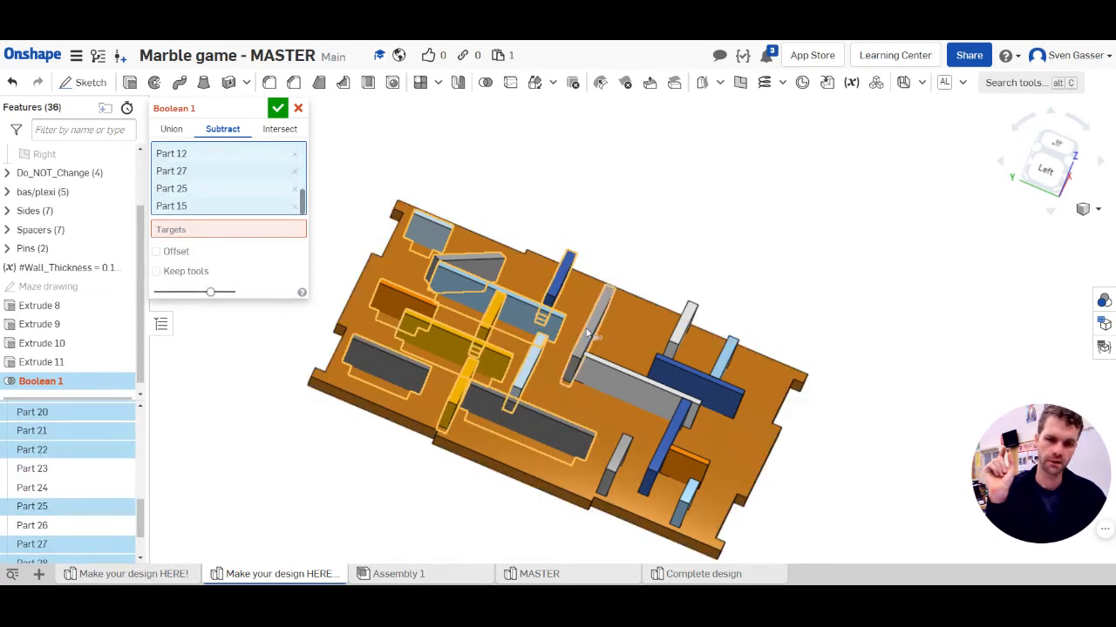
Add the remaining light grey, blue, light blue, orange and short grey walls to the subtraction tools.
{"action": "left_click", "coordinate": [673, 371]}
{"action": "left_click", "coordinate": [685, 320]}
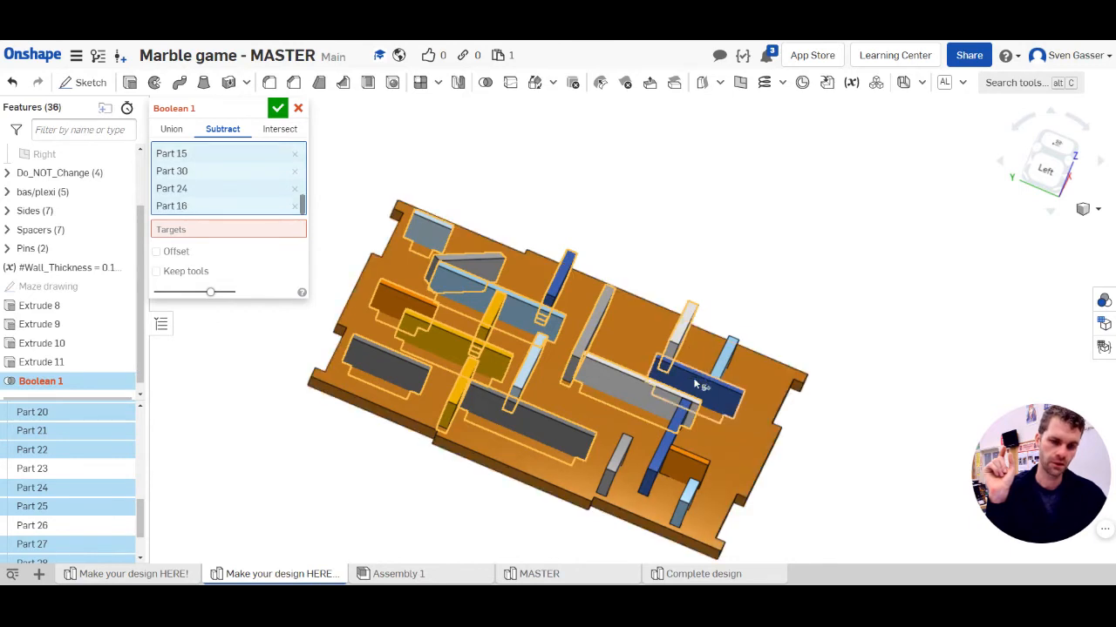
{"action": "left_click", "coordinate": [730, 359]}
{"action": "left_click", "coordinate": [673, 432]}
{"action": "left_click", "coordinate": [684, 469]}
{"action": "left_click", "coordinate": [688, 490]}
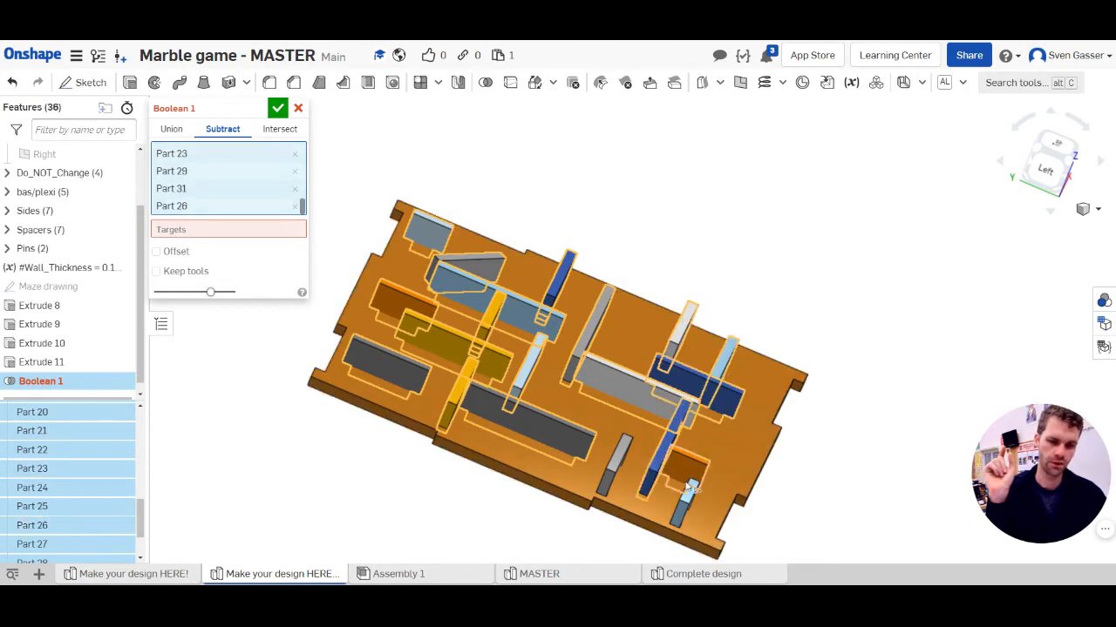
{"action": "left_click", "coordinate": [615, 480]}
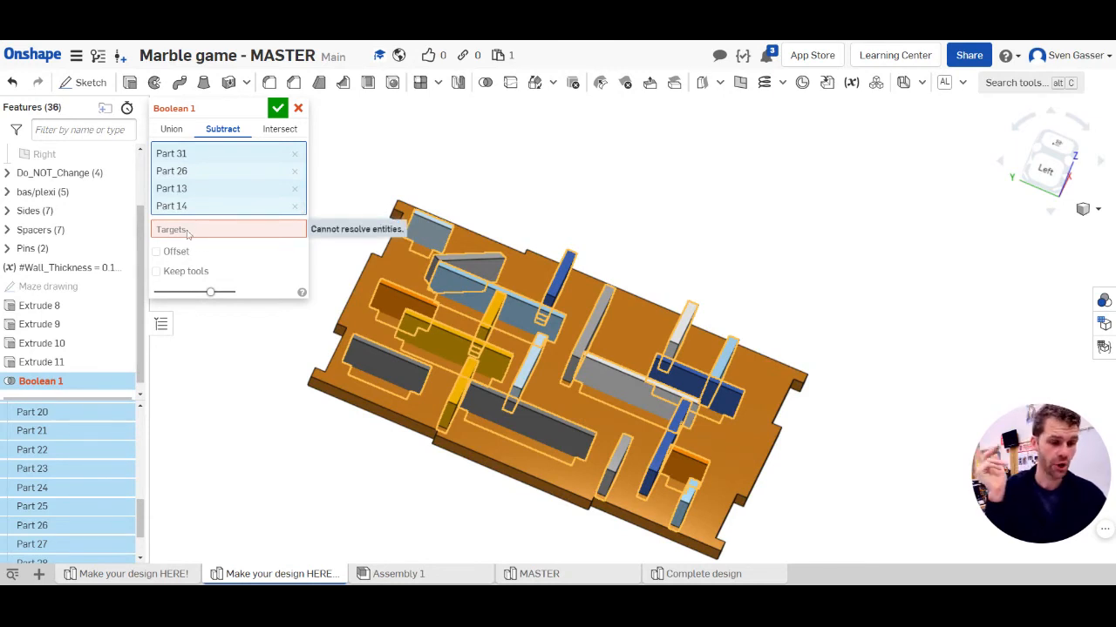
Set the base as the subtraction target, keep the tool parts and accept the Boolean.
{"action": "left_click", "coordinate": [189, 231]}
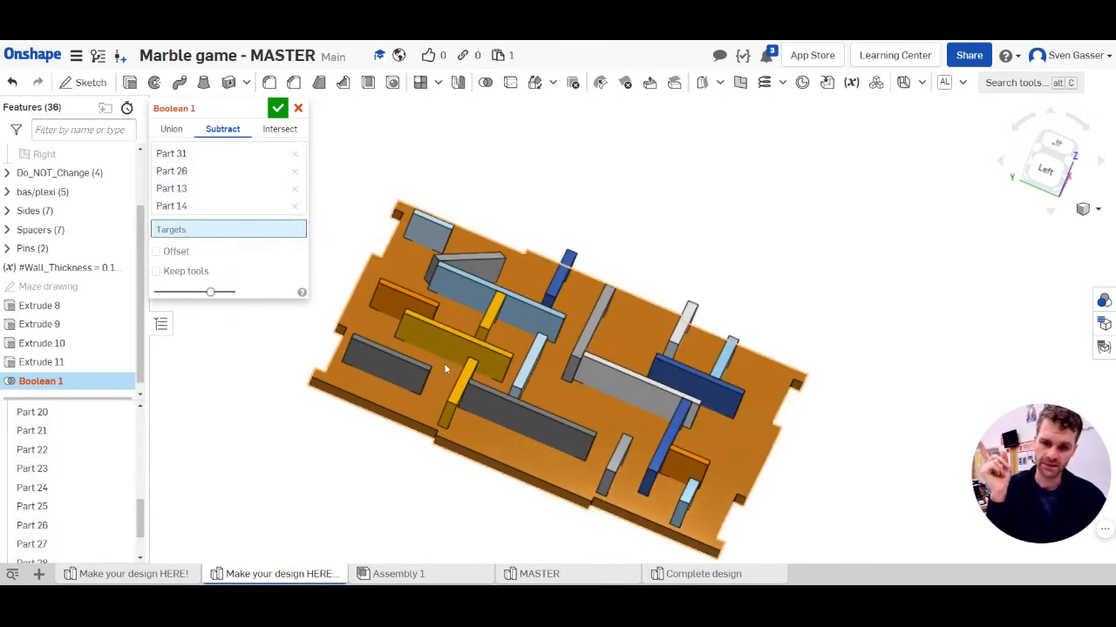
{"action": "left_click", "coordinate": [483, 443]}
{"action": "right_click_drag", "start_coordinate": [528, 337], "coordinate": [523, 410]}
{"action": "scroll", "coordinate": [596, 342], "scroll_direction": "down", "scroll_amount": 3}
{"action": "mouse_move", "coordinate": [616, 366]}
{"action": "right_mouse_down"}
{"action": "mouse_move", "coordinate": [583, 376]}
{"action": "mouse_move", "coordinate": [624, 357]}
{"action": "mouse_move", "coordinate": [621, 338]}
{"action": "mouse_move", "coordinate": [607, 350]}
{"action": "right_mouse_up"}
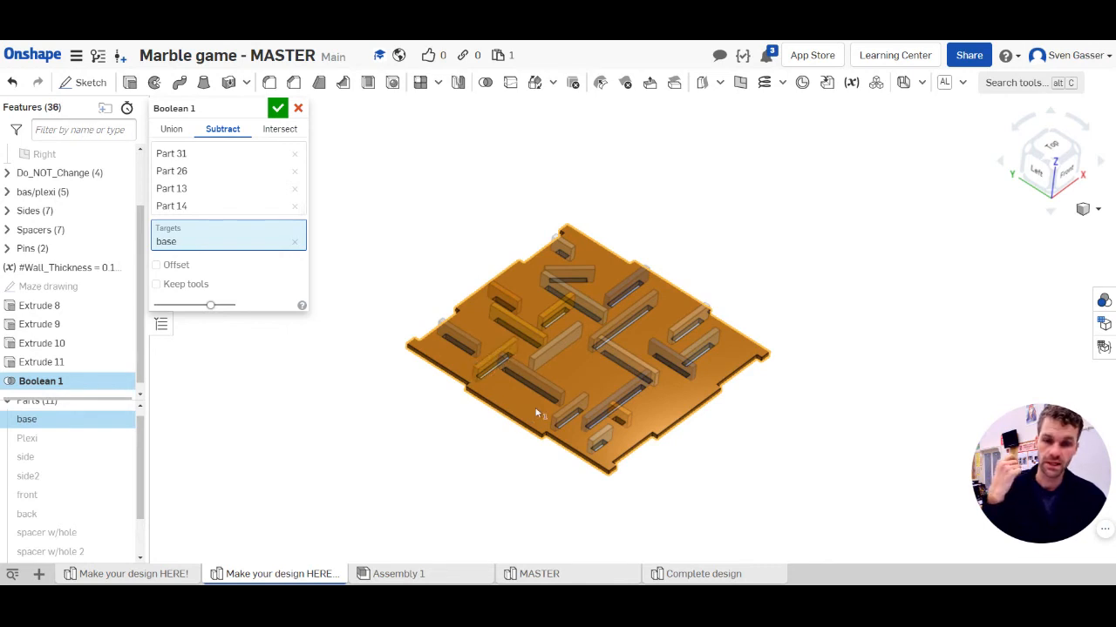
{"action": "right_click_drag", "start_coordinate": [536, 413], "coordinate": [546, 434]}
{"action": "scroll", "coordinate": [547, 420], "scroll_direction": "up", "scroll_amount": 3}
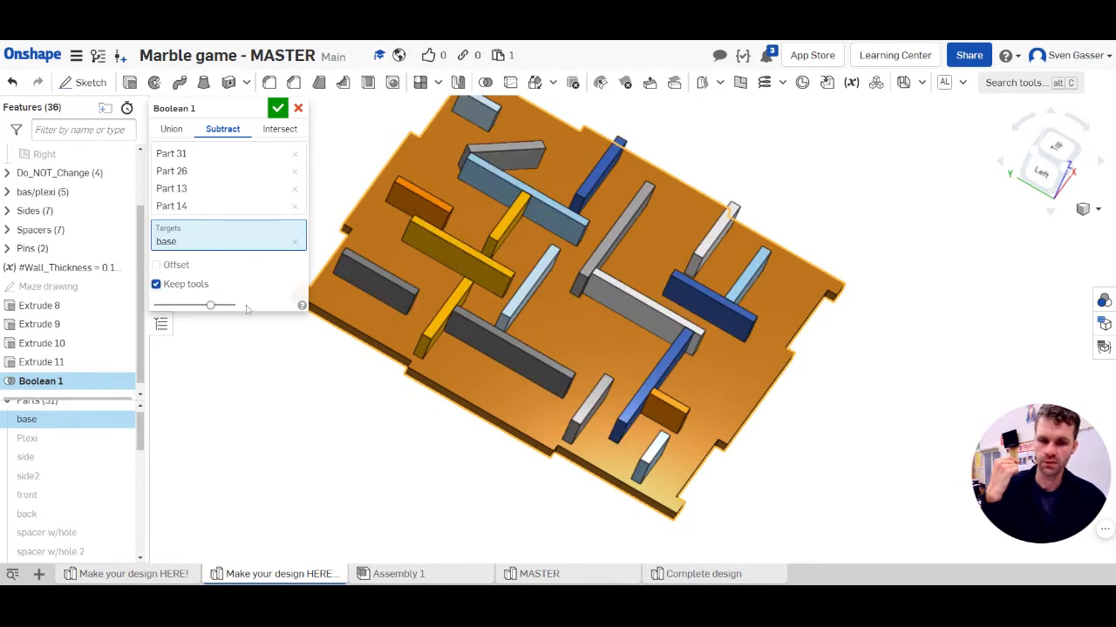
{"action": "right_click_drag", "start_coordinate": [438, 448], "coordinate": [394, 465]}
{"action": "left_click", "coordinate": [277, 108]}
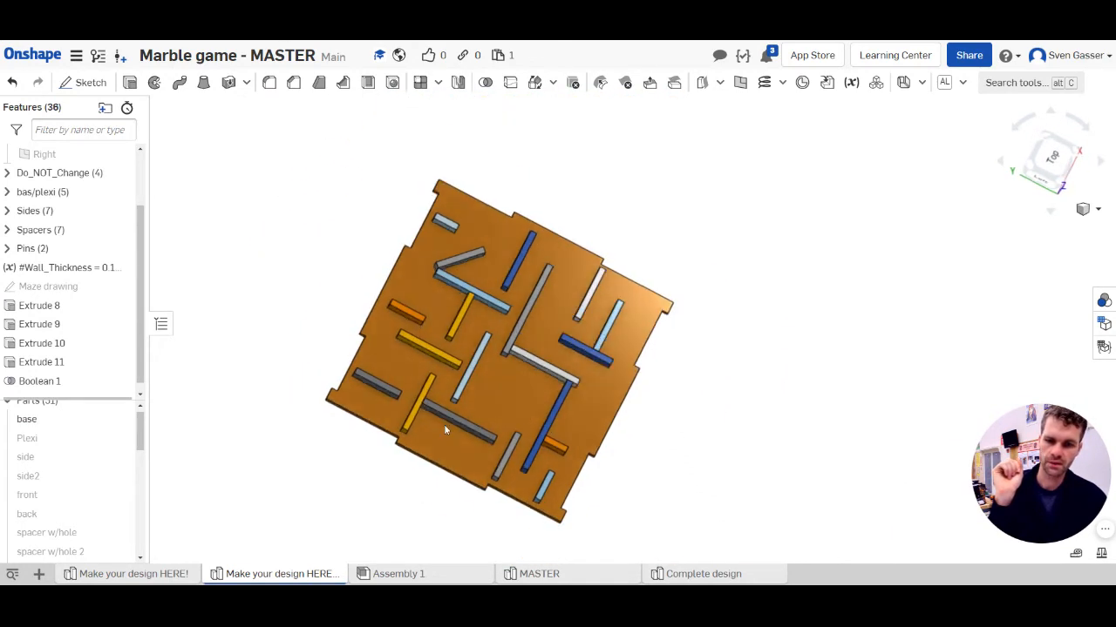
Examine the slotted base with its walls from the Top view.
{"action": "left_click", "coordinate": [499, 413]}
{"action": "mouse_move", "coordinate": [373, 476]}
{"action": "right_mouse_down"}
{"action": "mouse_move", "coordinate": [431, 377]}
{"action": "mouse_move", "coordinate": [374, 428]}
{"action": "mouse_move", "coordinate": [353, 468]}
{"action": "right_mouse_up"}
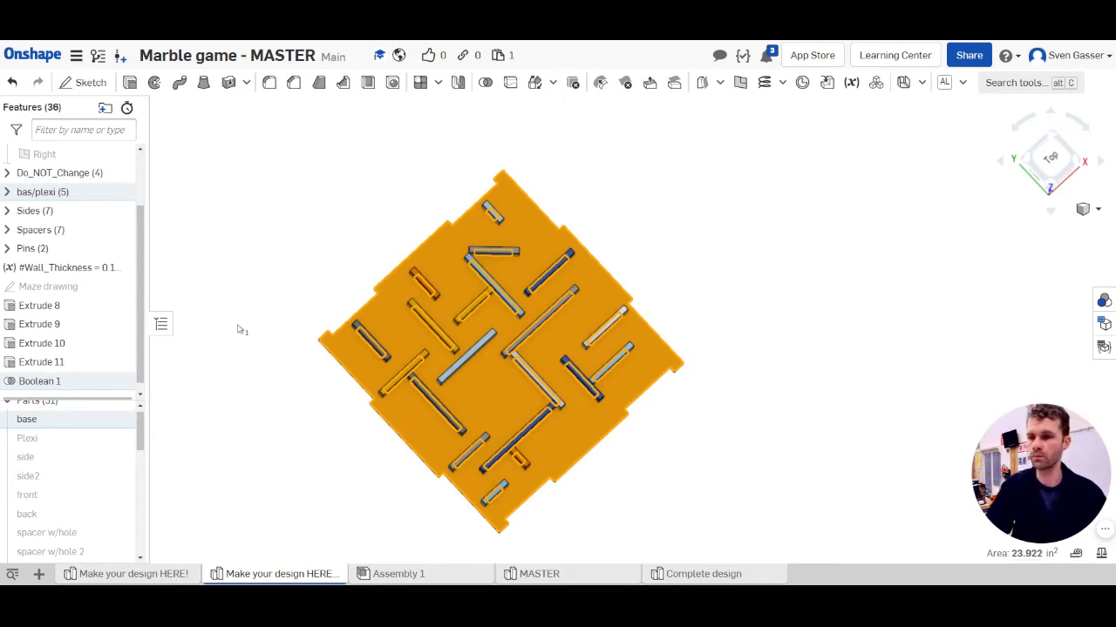
{"action": "left_click", "coordinate": [1052, 159]}
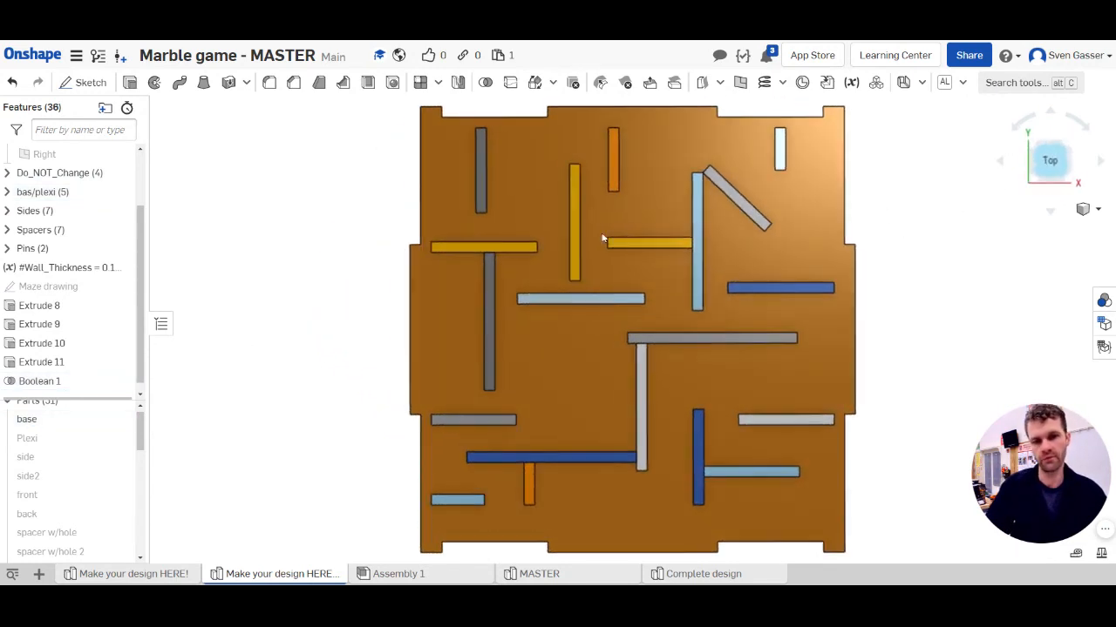
Show the Maze drawing sketch and select its two corner circles and three star shapes as the regions of an extrude.
{"action": "scroll", "coordinate": [511, 211], "scroll_direction": "down", "scroll_amount": 2}
{"action": "scroll", "coordinate": [430, 288], "scroll_direction": "up", "scroll_amount": 1}
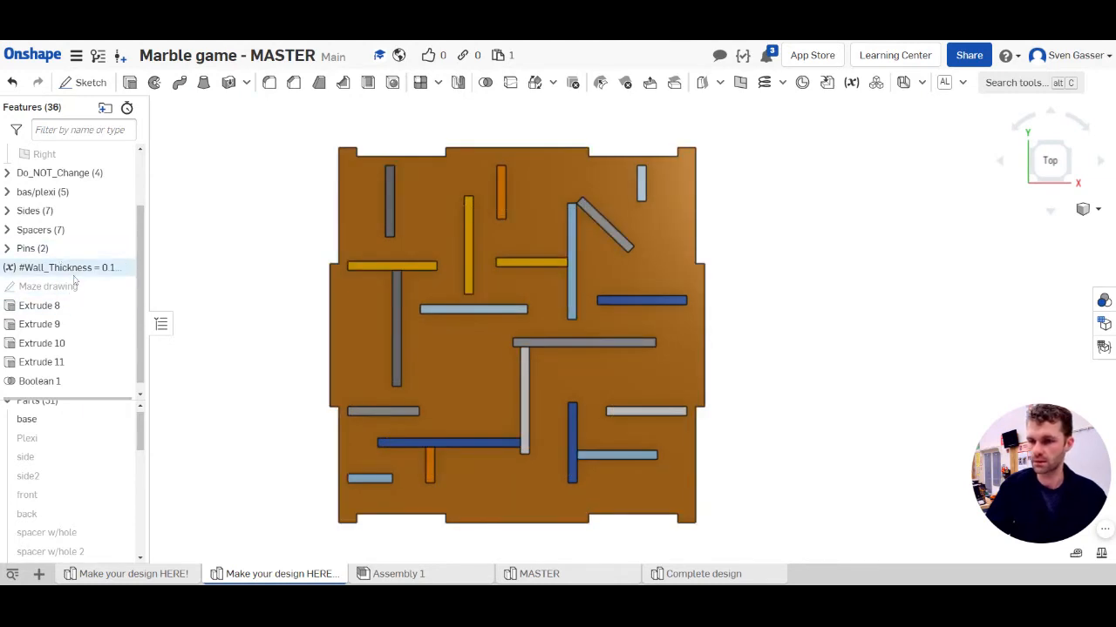
{"action": "left_click", "coordinate": [122, 287]}
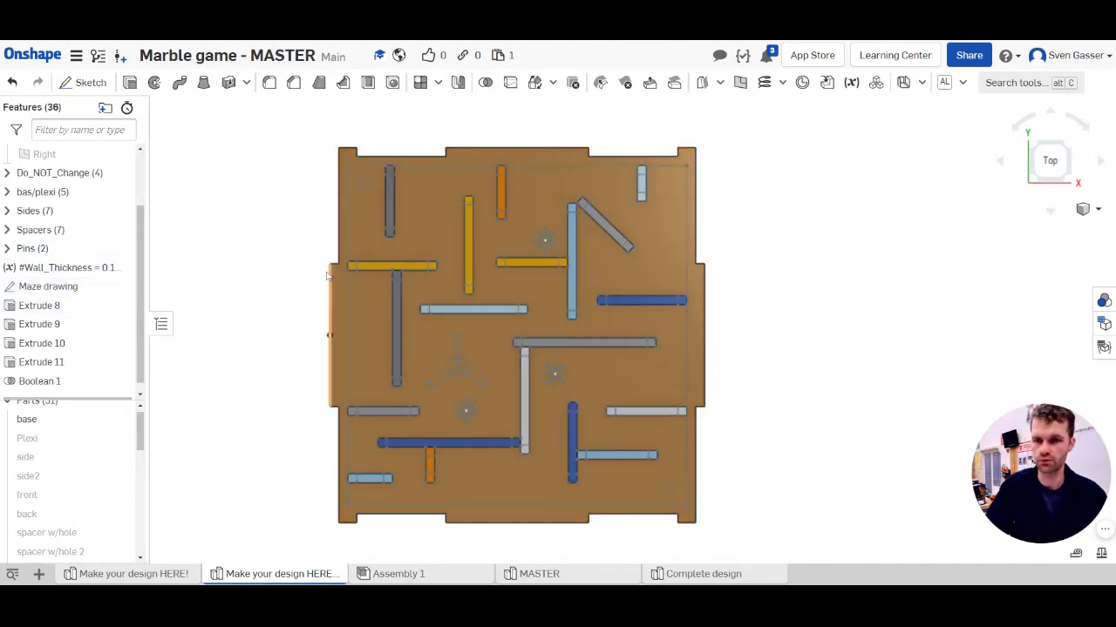
{"action": "left_click", "coordinate": [130, 83]}
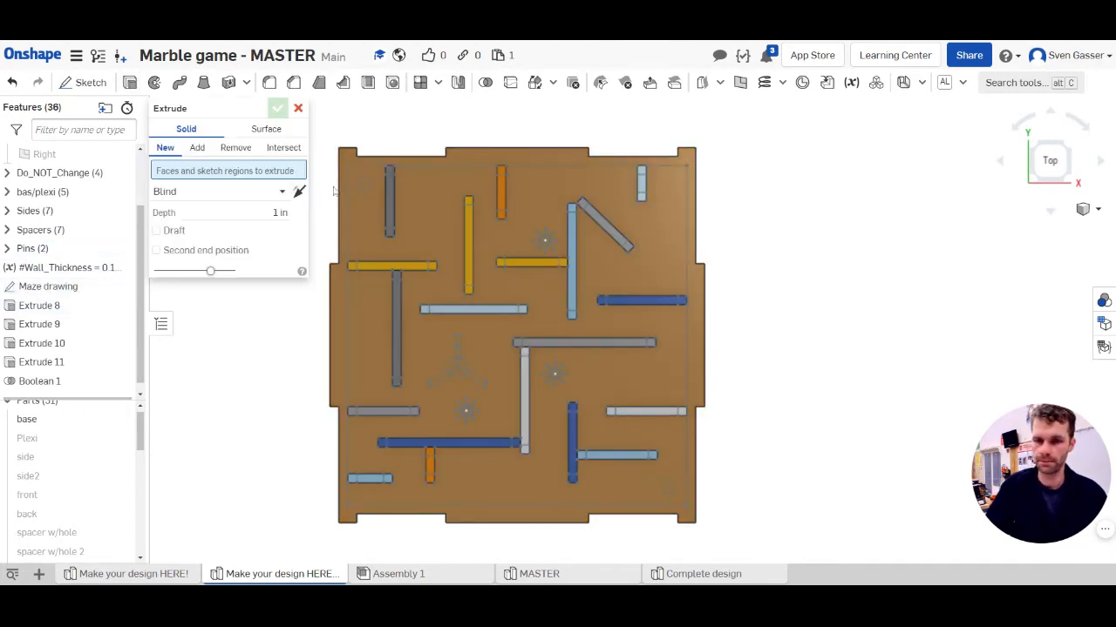
{"action": "left_click", "coordinate": [384, 196]}
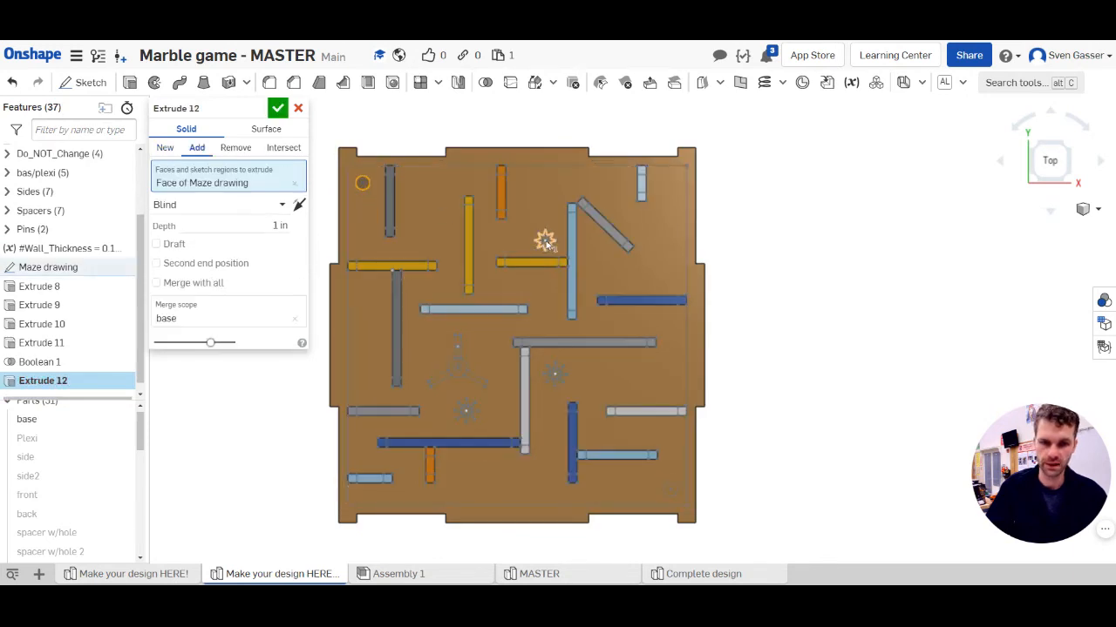
{"action": "left_click", "coordinate": [546, 242]}
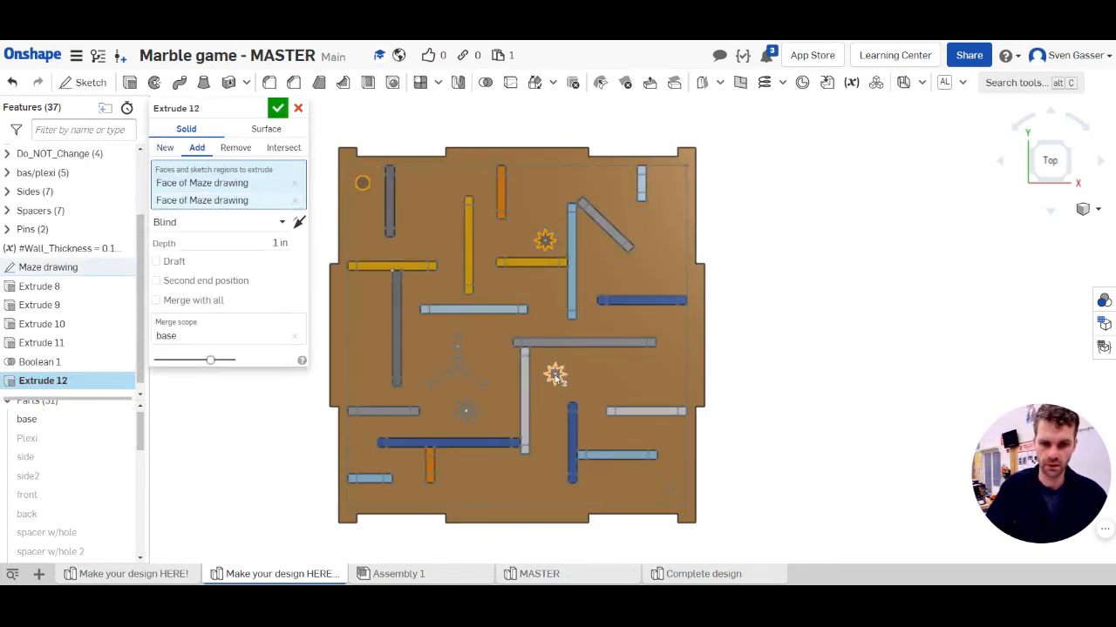
{"action": "left_click", "coordinate": [555, 377]}
{"action": "left_click", "coordinate": [467, 410]}
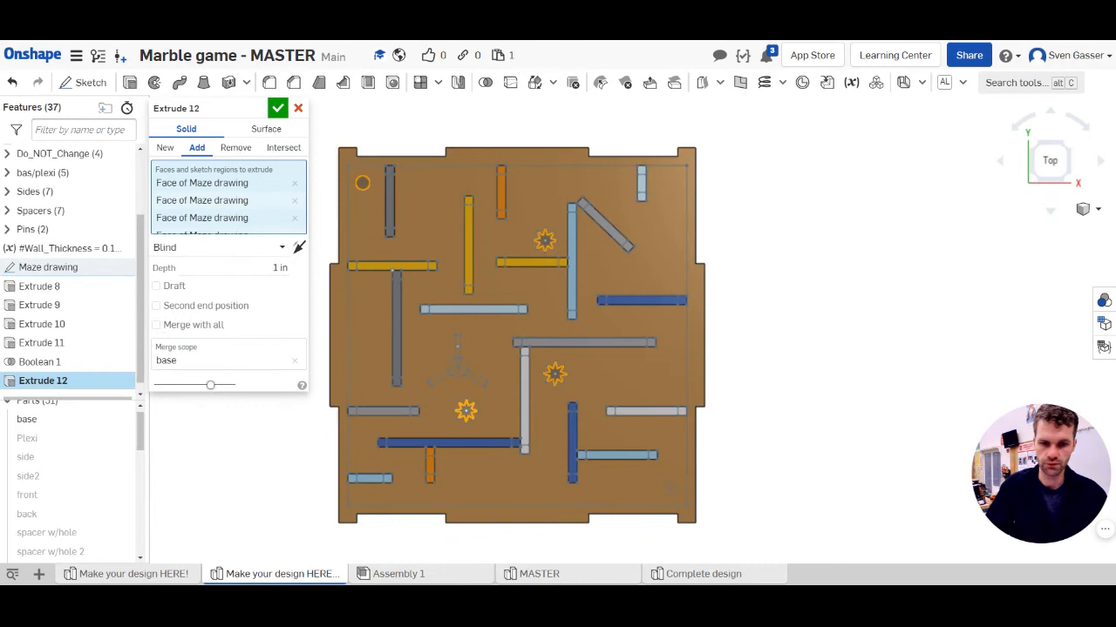
{"action": "left_click", "coordinate": [671, 492]}
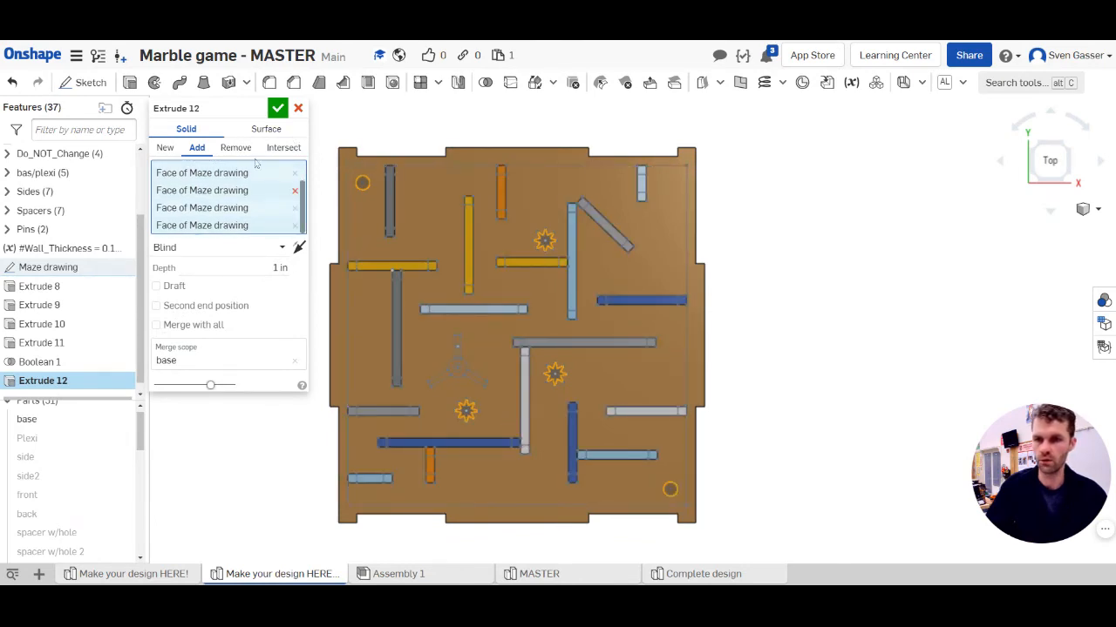
Make the extrude a removal from the base with a reversed blind depth of 1 in and accept it.
{"action": "left_click", "coordinate": [299, 247]}
{"action": "right_click_drag", "start_coordinate": [392, 353], "coordinate": [410, 332]}
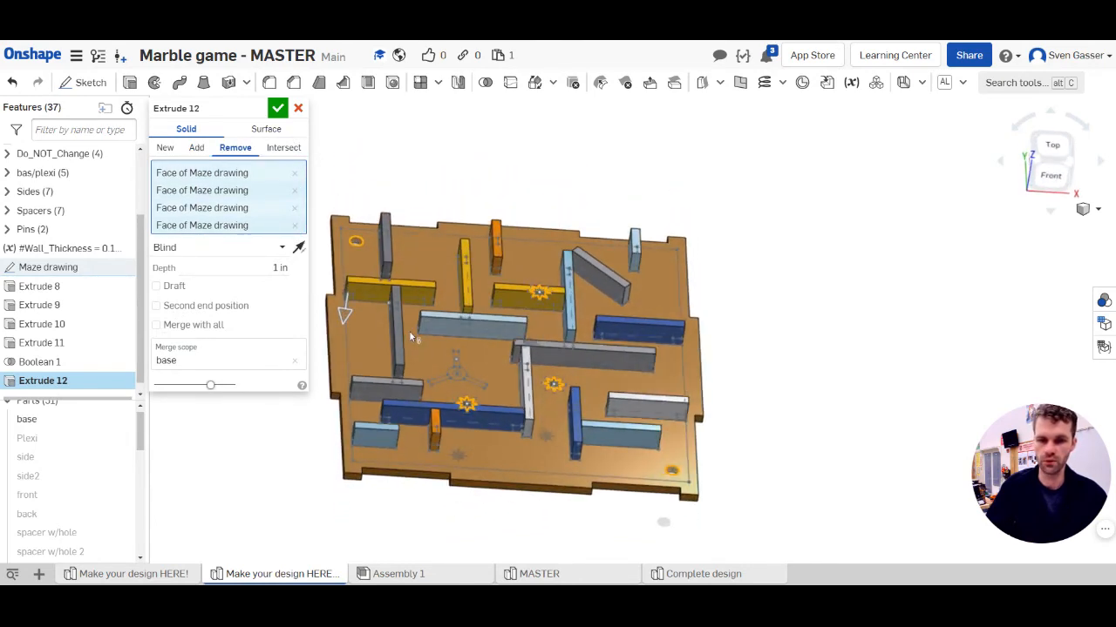
{"action": "left_click", "coordinate": [277, 109]}
{"action": "key", "text": "shift+5"}
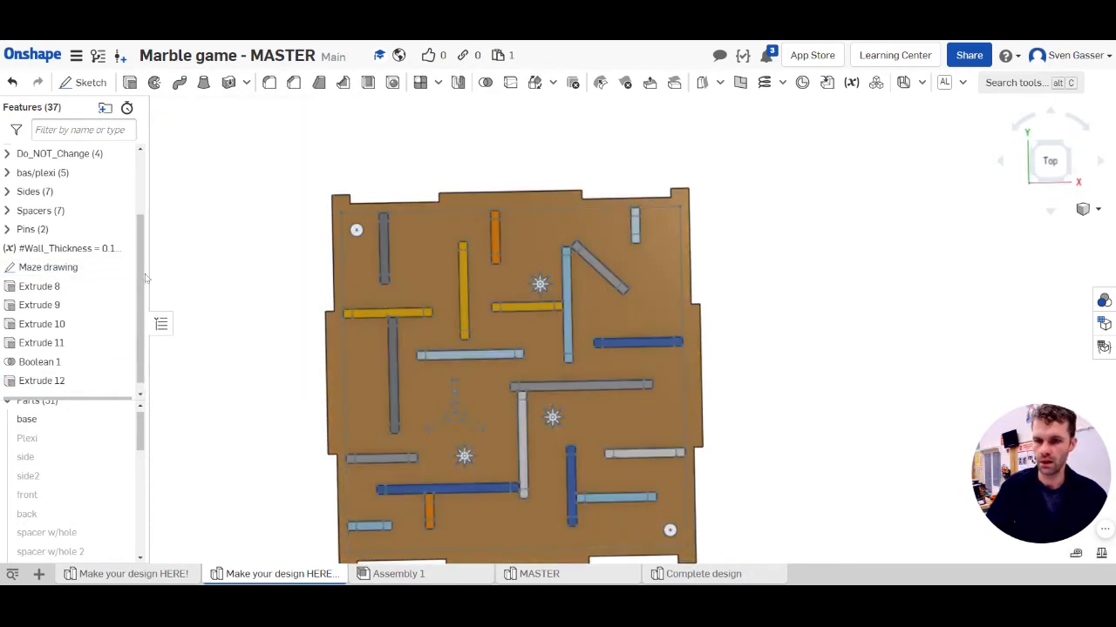
Edit the hole-cutting extrude to also cut the spinner's central circle through the base.
{"action": "double_click", "coordinate": [42, 377]}
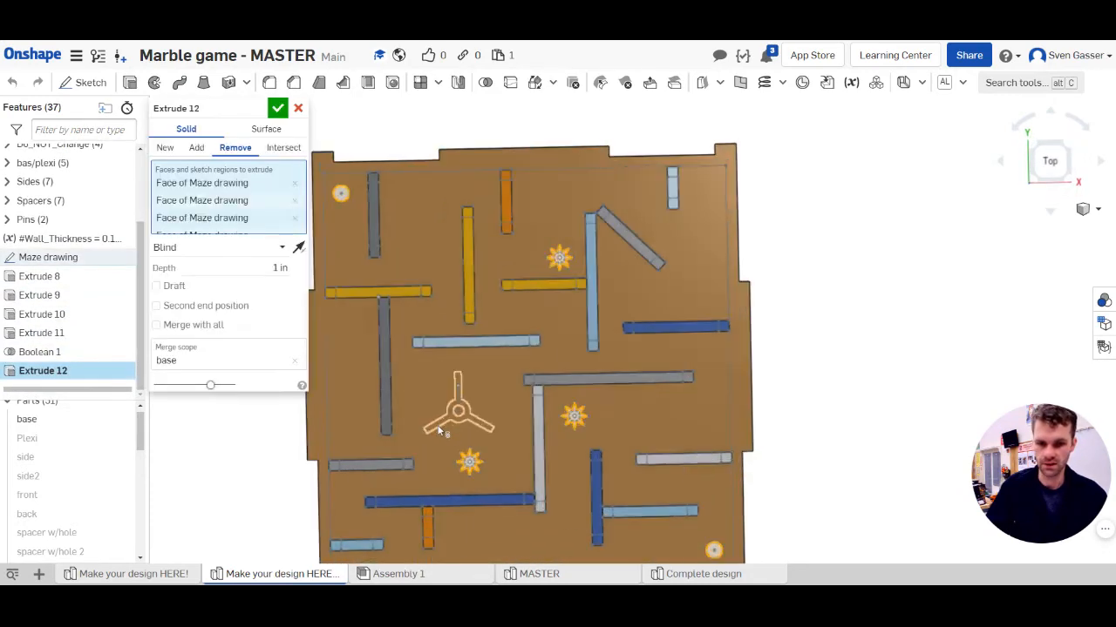
{"action": "scroll", "coordinate": [440, 429], "scroll_direction": "up", "scroll_amount": 3}
{"action": "scroll", "coordinate": [461, 423], "scroll_direction": "up", "scroll_amount": 3}
{"action": "left_click", "coordinate": [505, 378]}
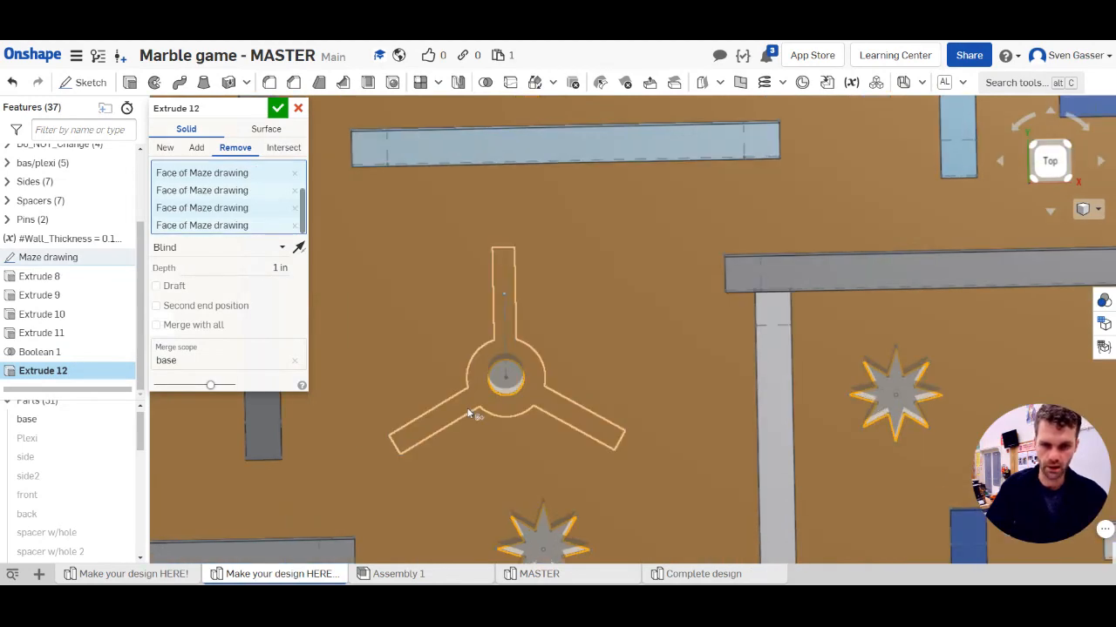
{"action": "left_click", "coordinate": [277, 108]}
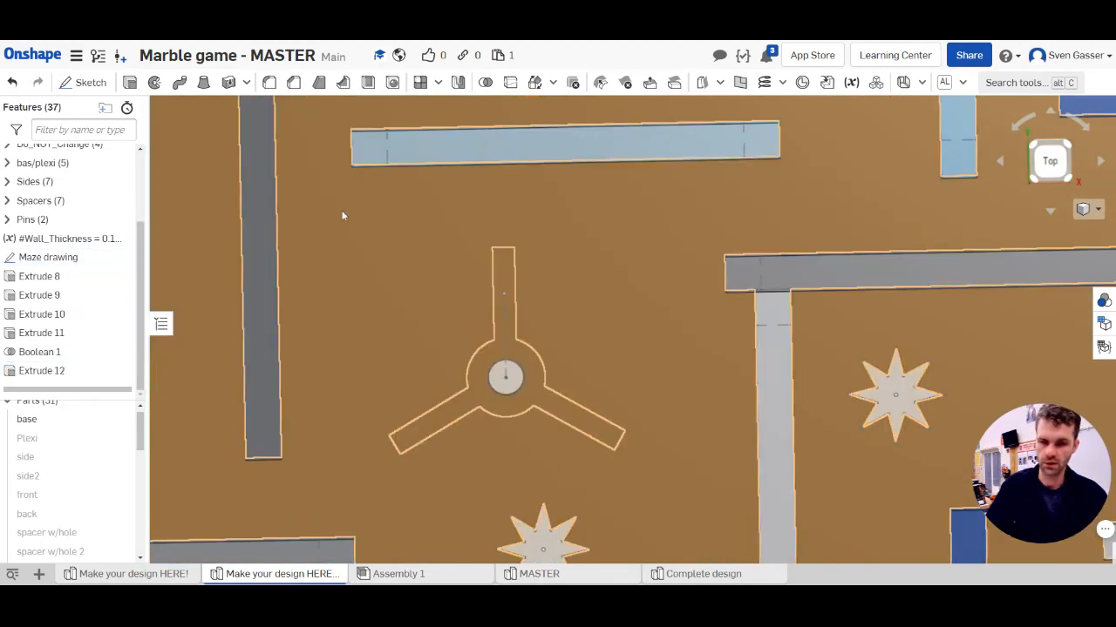
Extrude the three-armed spinner profile as a new part with a blind depth of 0.125 in.
{"action": "scroll", "coordinate": [414, 314], "scroll_direction": "down", "scroll_amount": 3}
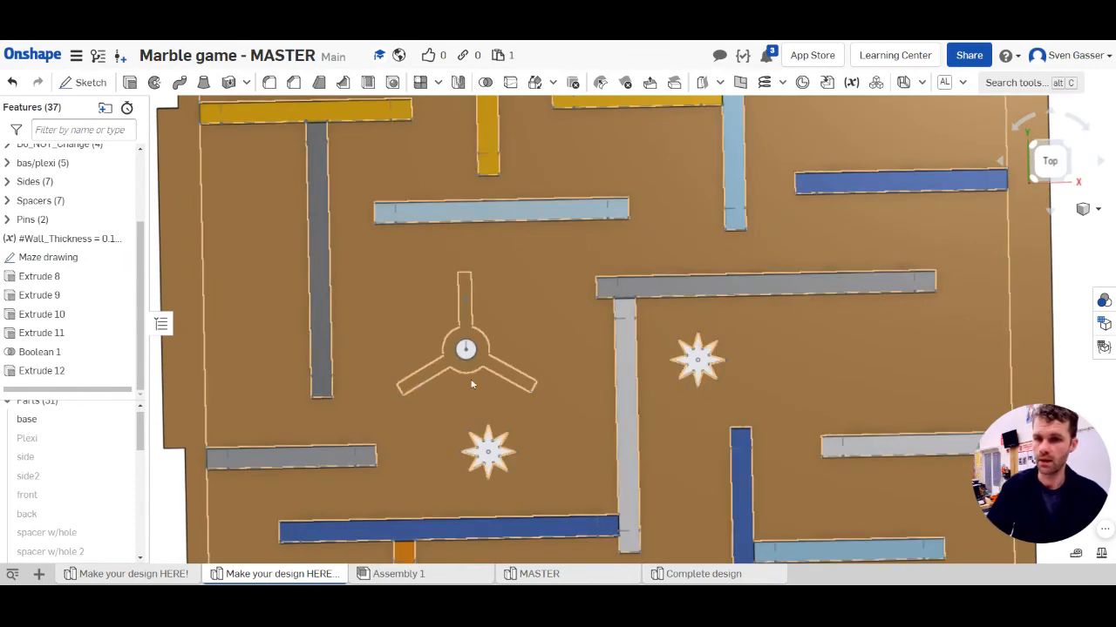
{"action": "right_click_drag", "start_coordinate": [466, 400], "coordinate": [469, 386]}
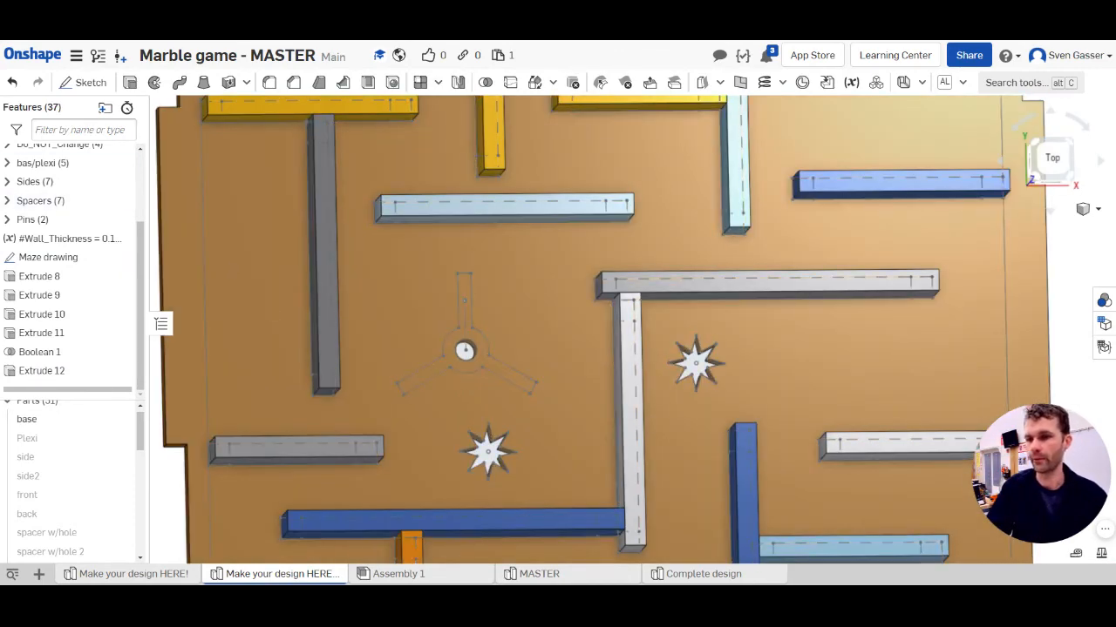
{"action": "left_click", "coordinate": [130, 82]}
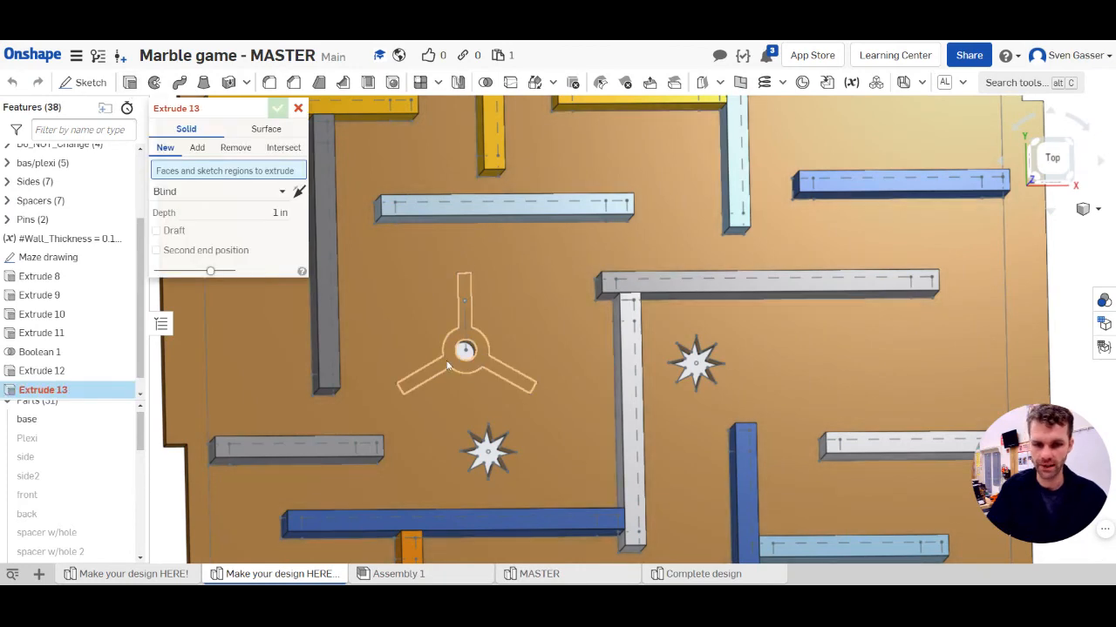
{"action": "left_click", "coordinate": [444, 352]}
{"action": "left_click", "coordinate": [197, 148]}
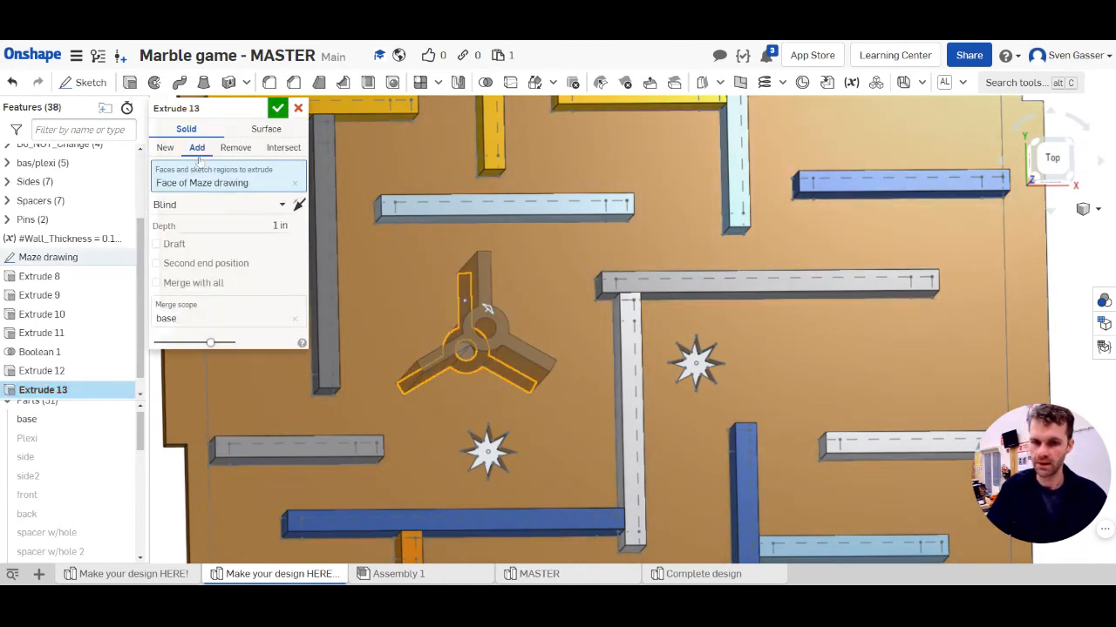
{"action": "left_click", "coordinate": [163, 148]}
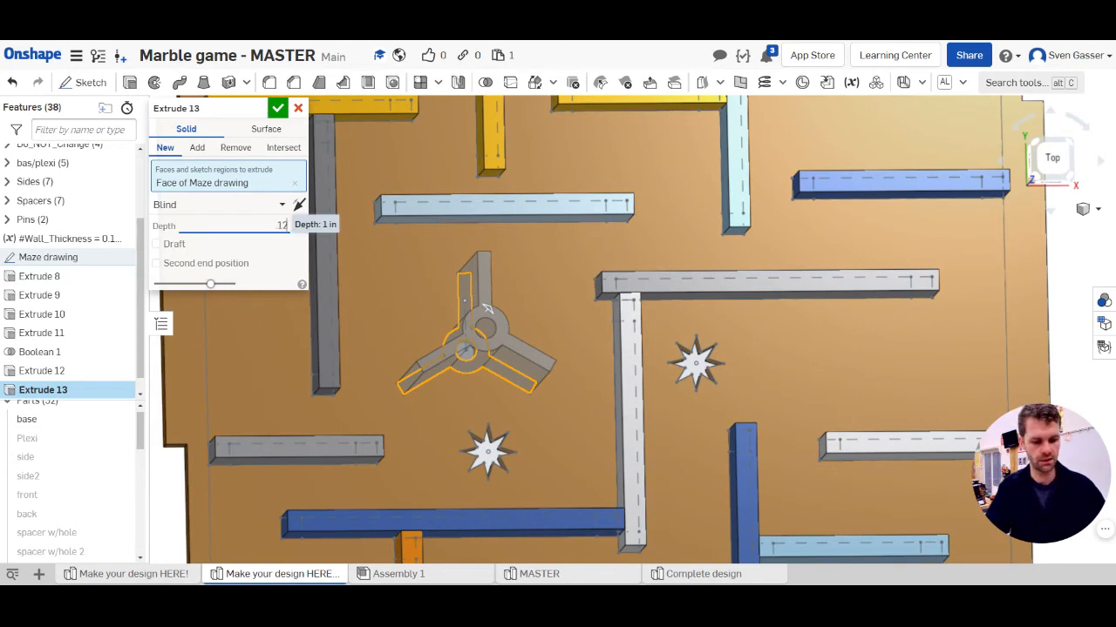
{"action": "key", "text": "Return"}
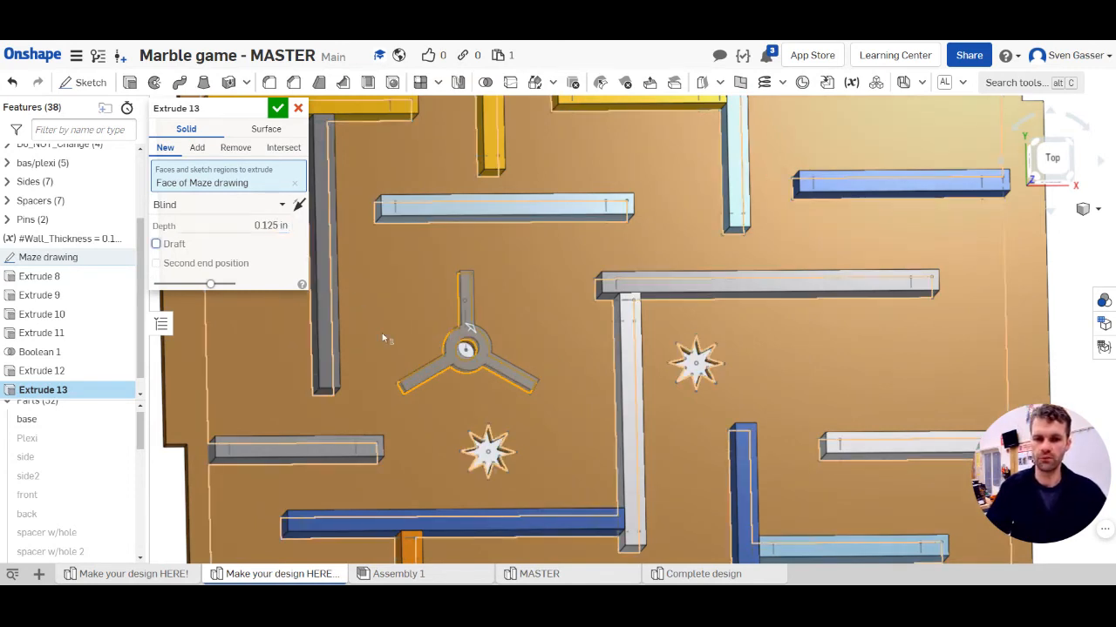
{"action": "left_click", "coordinate": [277, 108]}
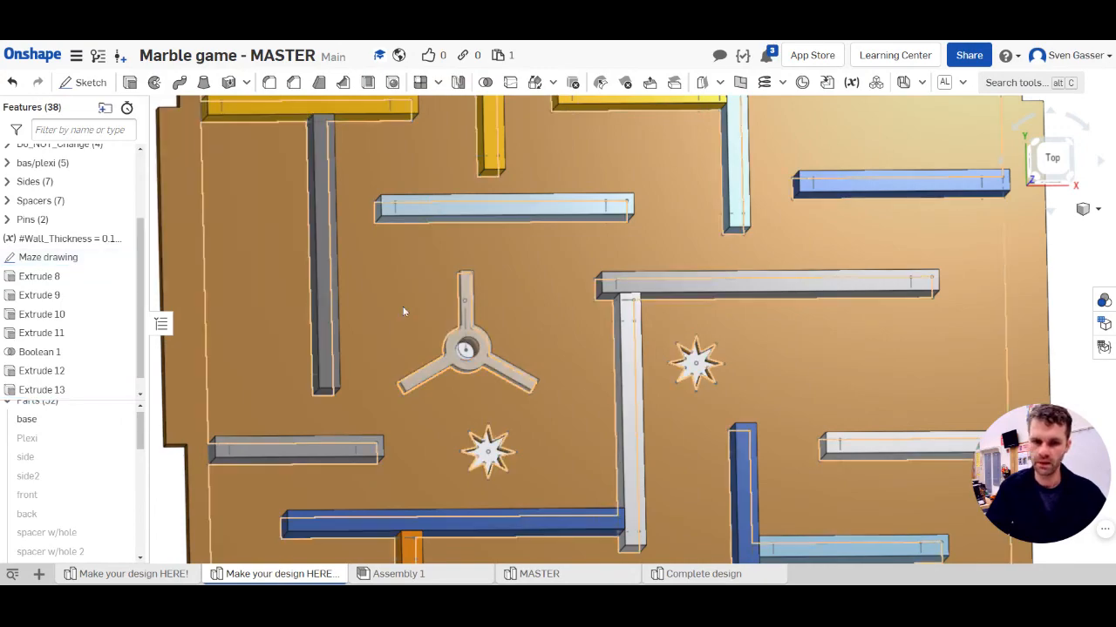
Hide the Maze drawing sketch to leave only the base, walls and spinner showing.
{"action": "mouse_move", "coordinate": [411, 327]}
{"action": "right_mouse_down"}
{"action": "mouse_move", "coordinate": [420, 287]}
{"action": "mouse_move", "coordinate": [413, 323]}
{"action": "right_mouse_up"}
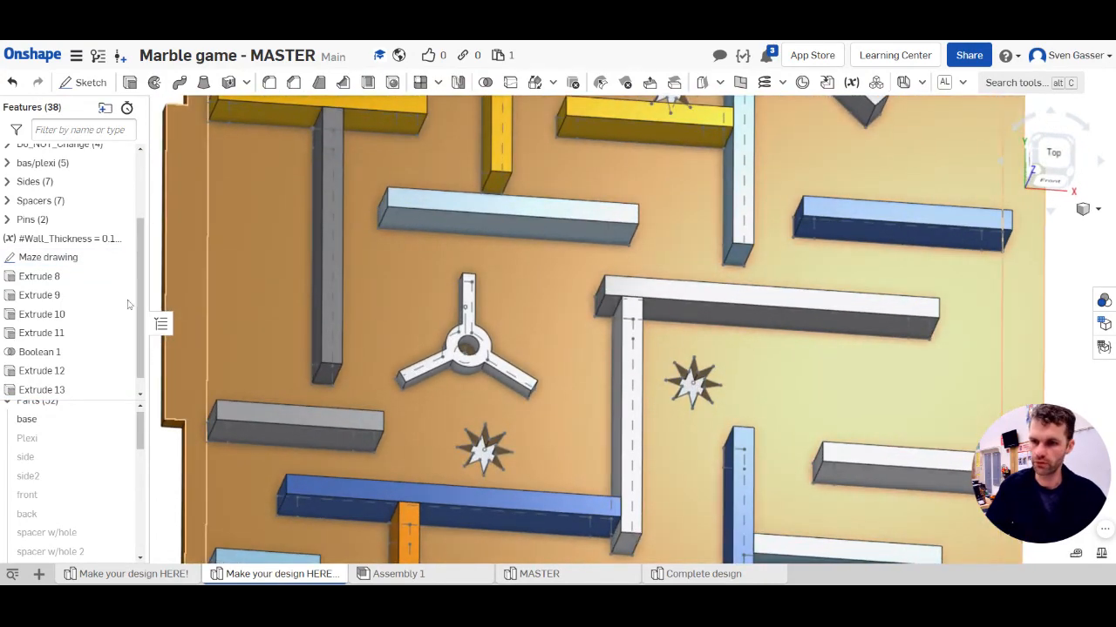
{"action": "left_click", "coordinate": [121, 258]}
{"action": "scroll", "coordinate": [486, 342], "scroll_direction": "down", "scroll_amount": 5}
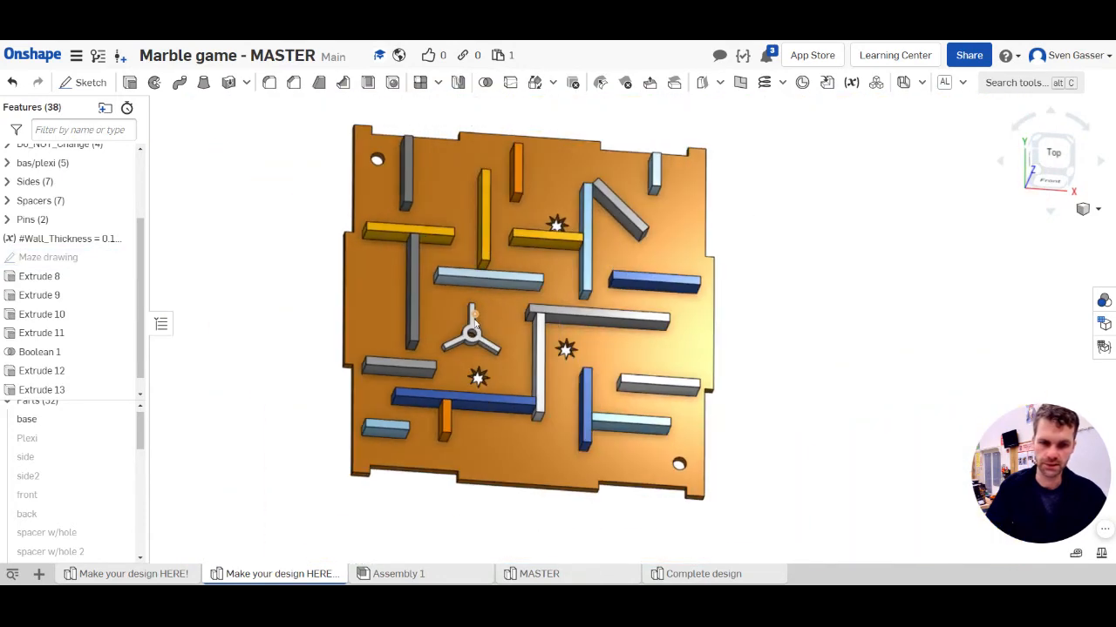
Measure the gap between the long light blue wall and the end of the neighbouring blue wall.
{"action": "mouse_move", "coordinate": [487, 342]}
{"action": "right_mouse_down"}
{"action": "mouse_move", "coordinate": [498, 301]}
{"action": "mouse_move", "coordinate": [489, 325]}
{"action": "right_mouse_up"}
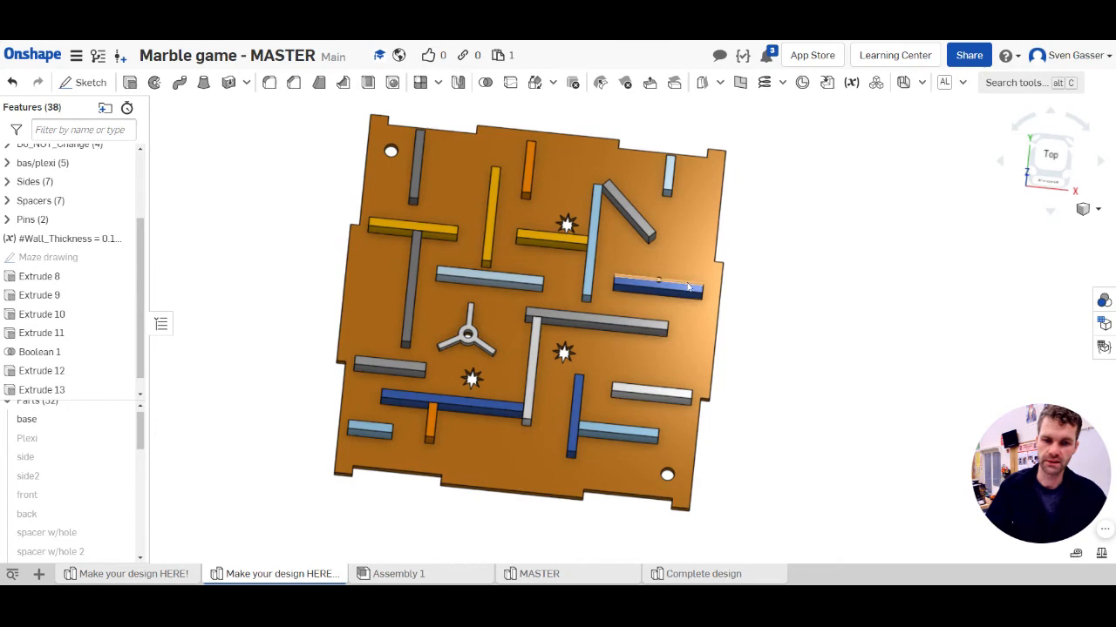
{"action": "scroll", "coordinate": [624, 287], "scroll_direction": "up", "scroll_amount": 5}
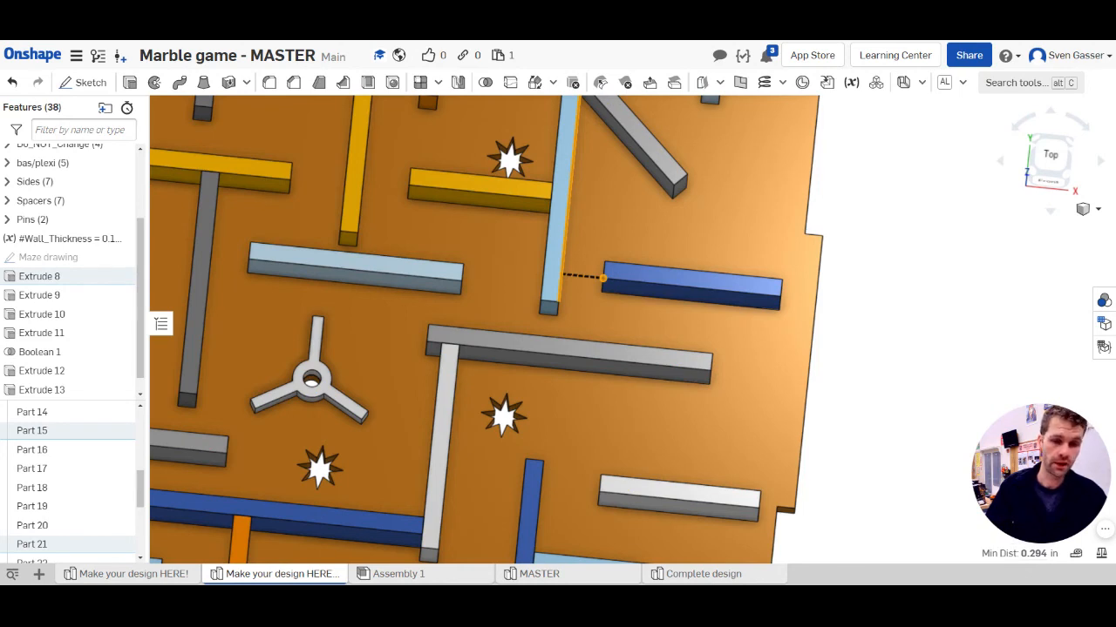
{"action": "left_click", "coordinate": [849, 353]}
{"action": "key", "text": "f"}
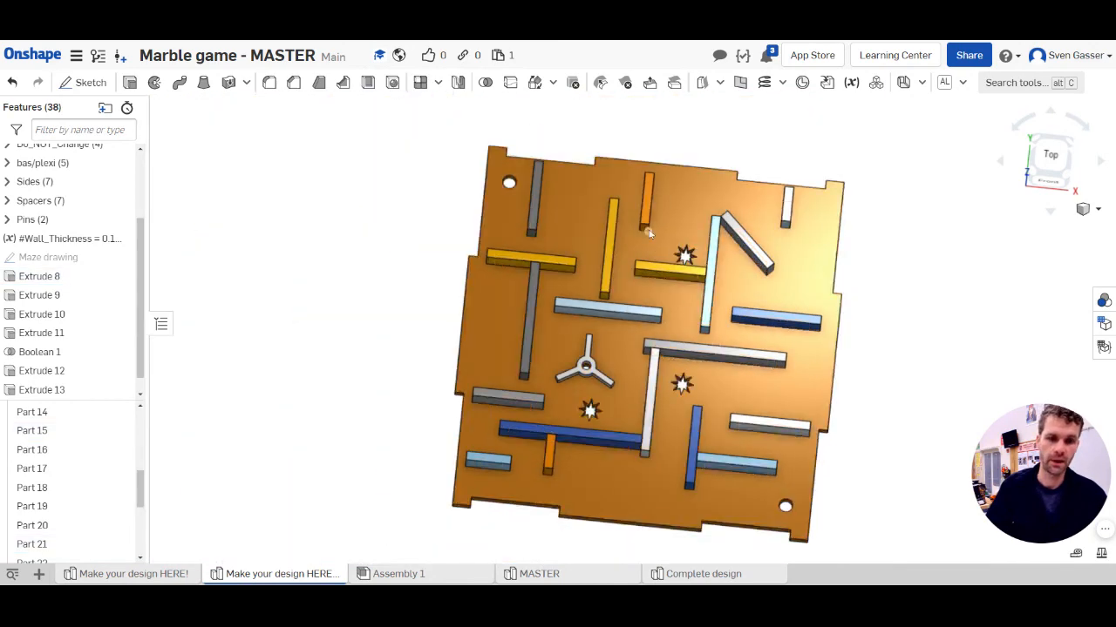
Measure the diameter of the round hole in the base's corner near the light grey wall.
{"action": "scroll", "coordinate": [648, 233], "scroll_direction": "down", "scroll_amount": 2}
{"action": "scroll", "coordinate": [728, 373], "scroll_direction": "up", "scroll_amount": 2}
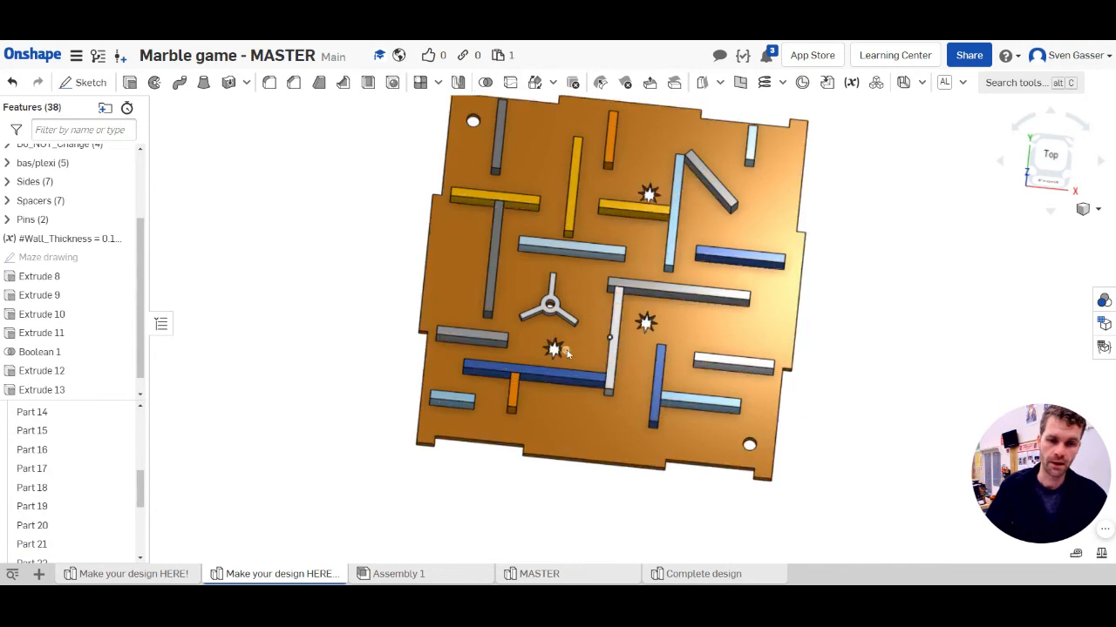
{"action": "scroll", "coordinate": [757, 451], "scroll_direction": "up", "scroll_amount": 3}
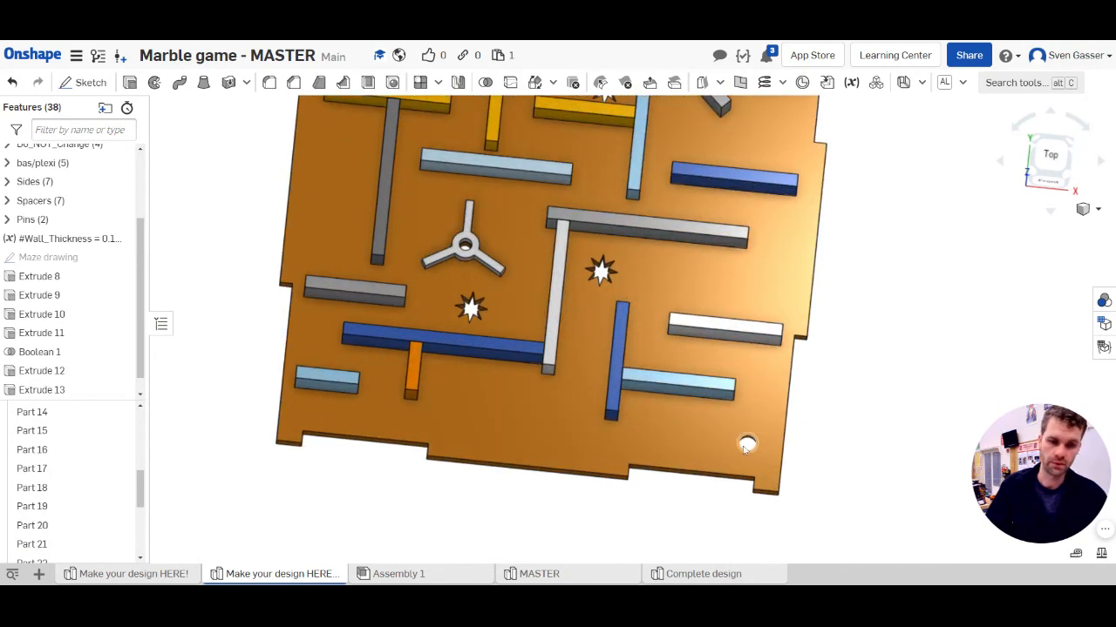
{"action": "left_click", "coordinate": [742, 447]}
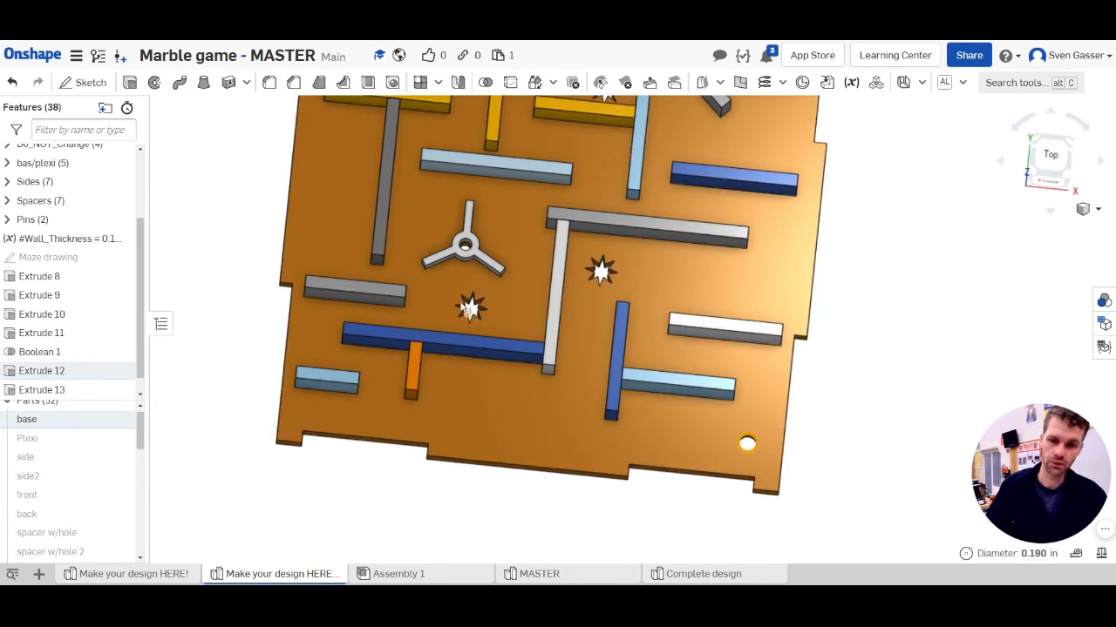
Measure the distance between two opposite inner corners of the star-shaped hole below the spinner.
{"action": "scroll", "coordinate": [475, 312], "scroll_direction": "up", "scroll_amount": 8}
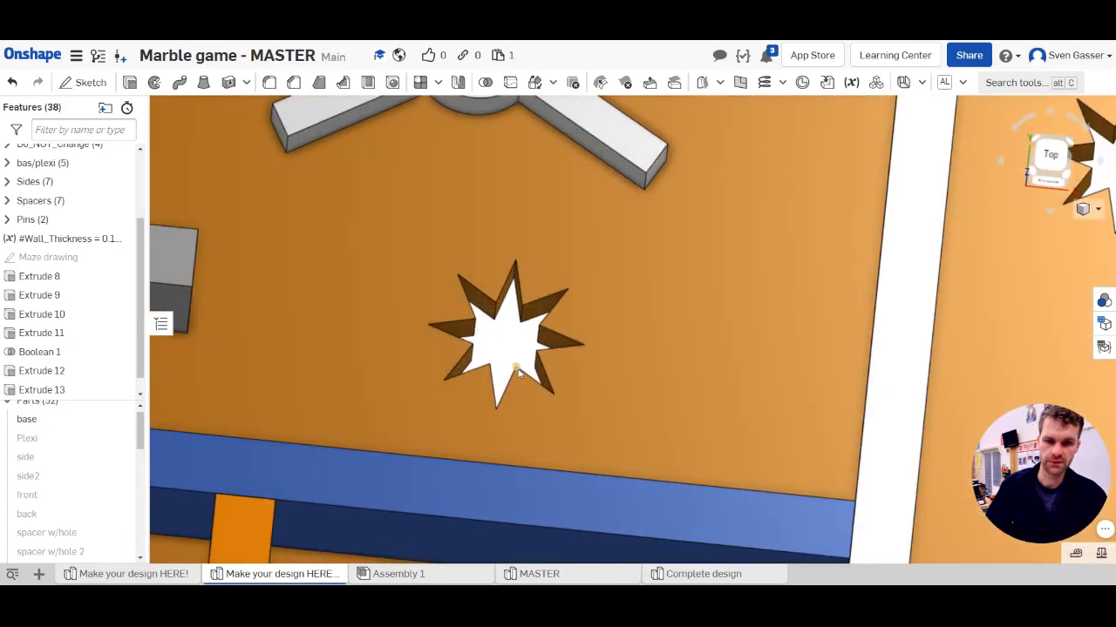
{"action": "left_click", "coordinate": [517, 369]}
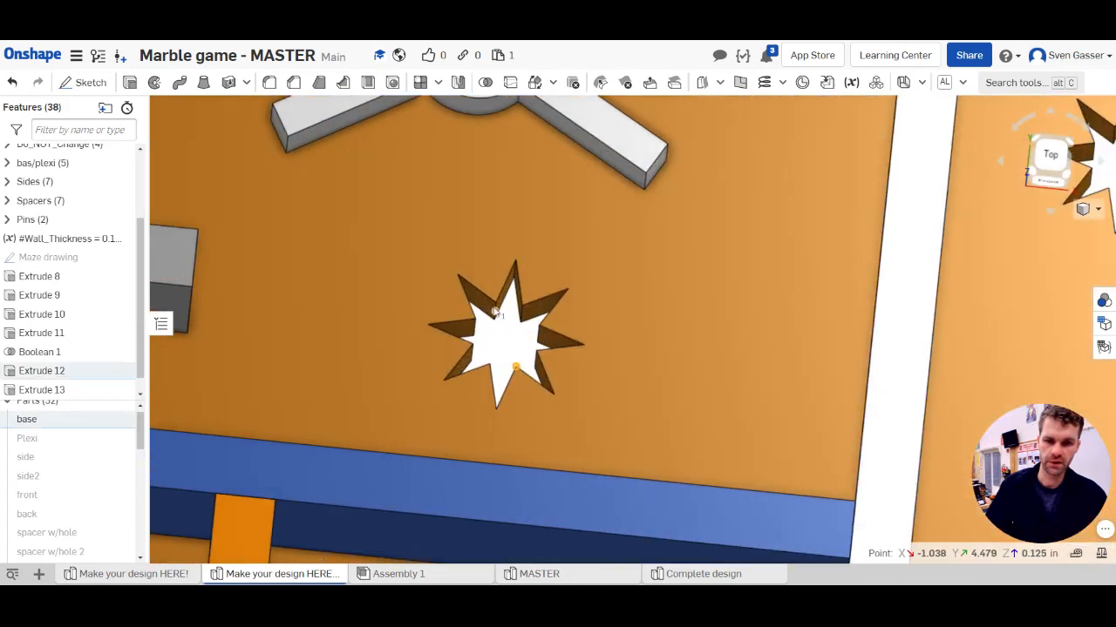
{"action": "left_click", "coordinate": [496, 304]}
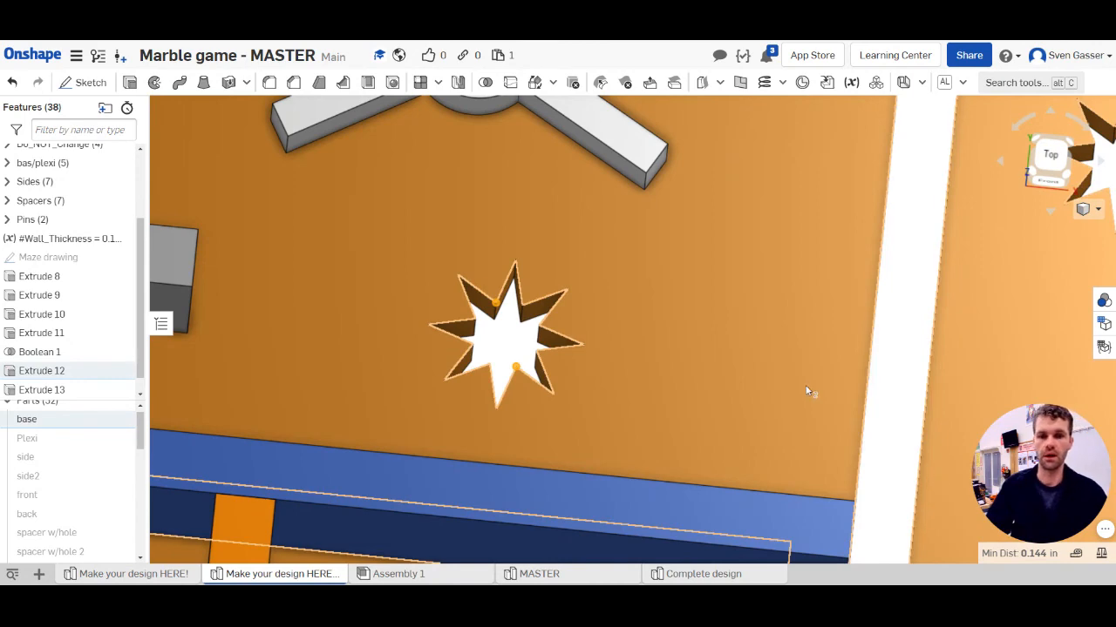
{"action": "scroll", "coordinate": [749, 354], "scroll_direction": "down", "scroll_amount": 10}
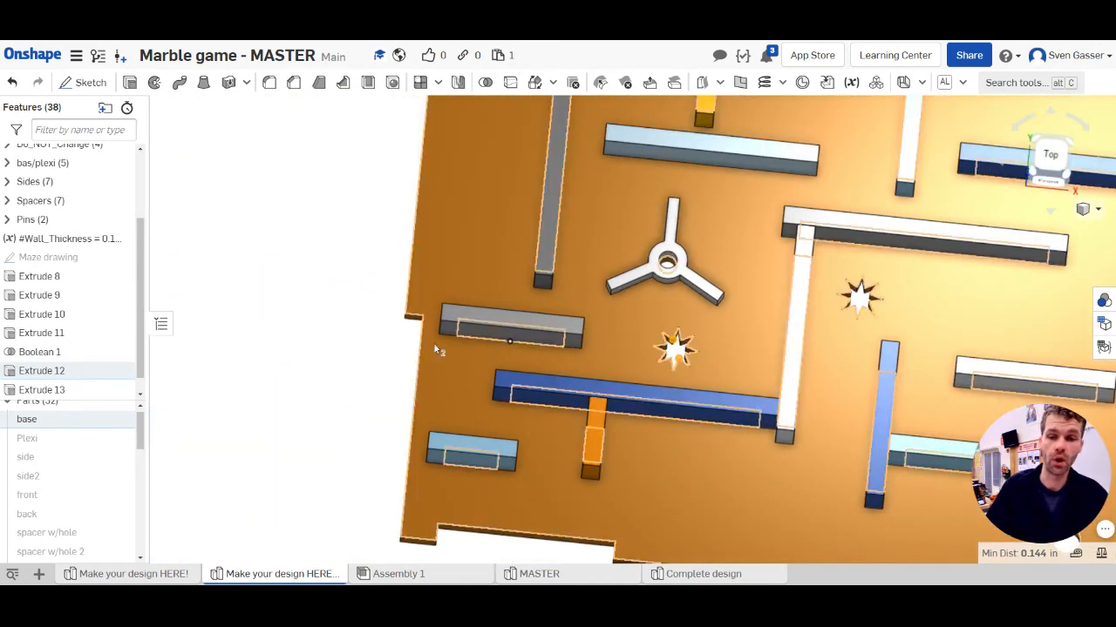
{"action": "left_click", "coordinate": [349, 336]}
{"action": "scroll", "coordinate": [346, 340], "scroll_direction": "down", "scroll_amount": 5}
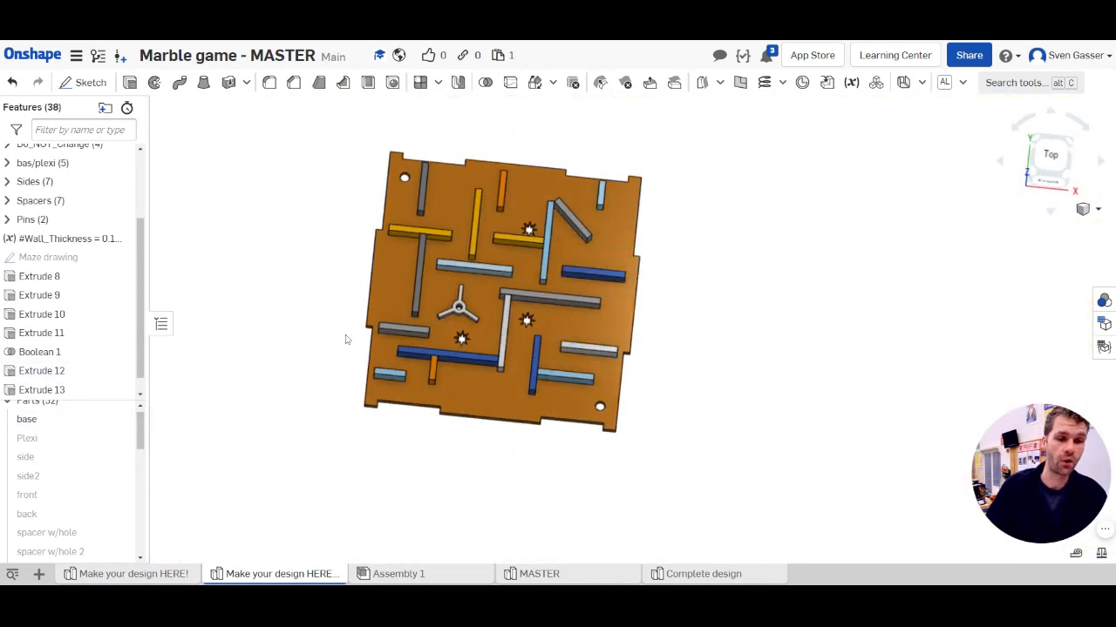
{"action": "scroll", "coordinate": [428, 291], "scroll_direction": "up", "scroll_amount": 2}
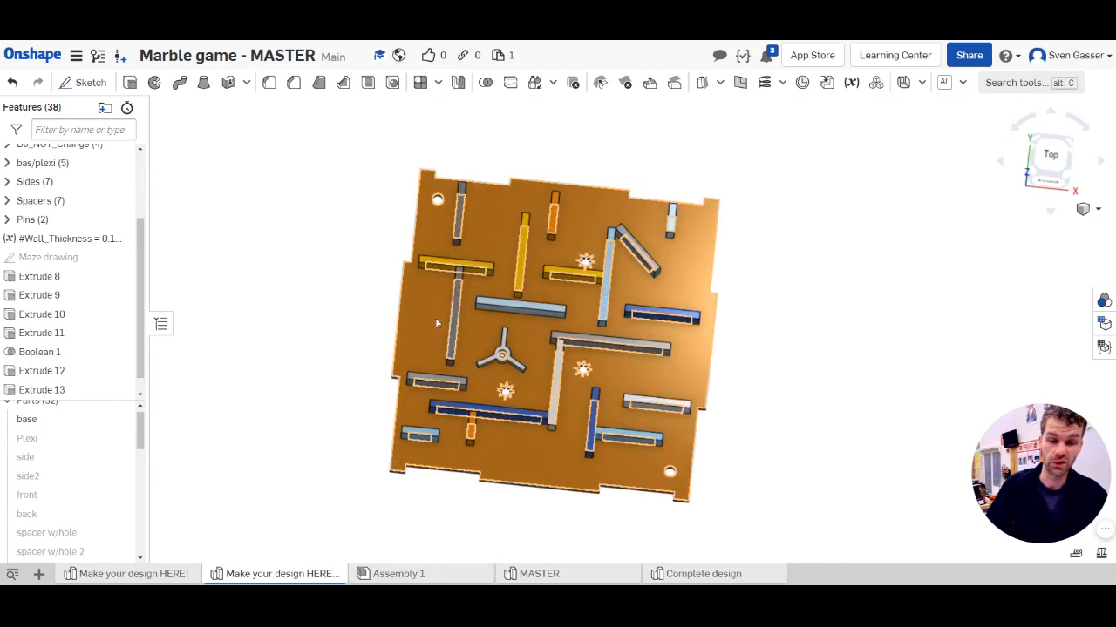
{"action": "mouse_move", "coordinate": [365, 337]}
{"action": "right_mouse_down"}
{"action": "mouse_move", "coordinate": [346, 369]}
{"action": "mouse_move", "coordinate": [357, 348]}
{"action": "mouse_move", "coordinate": [380, 345]}
{"action": "right_mouse_up"}
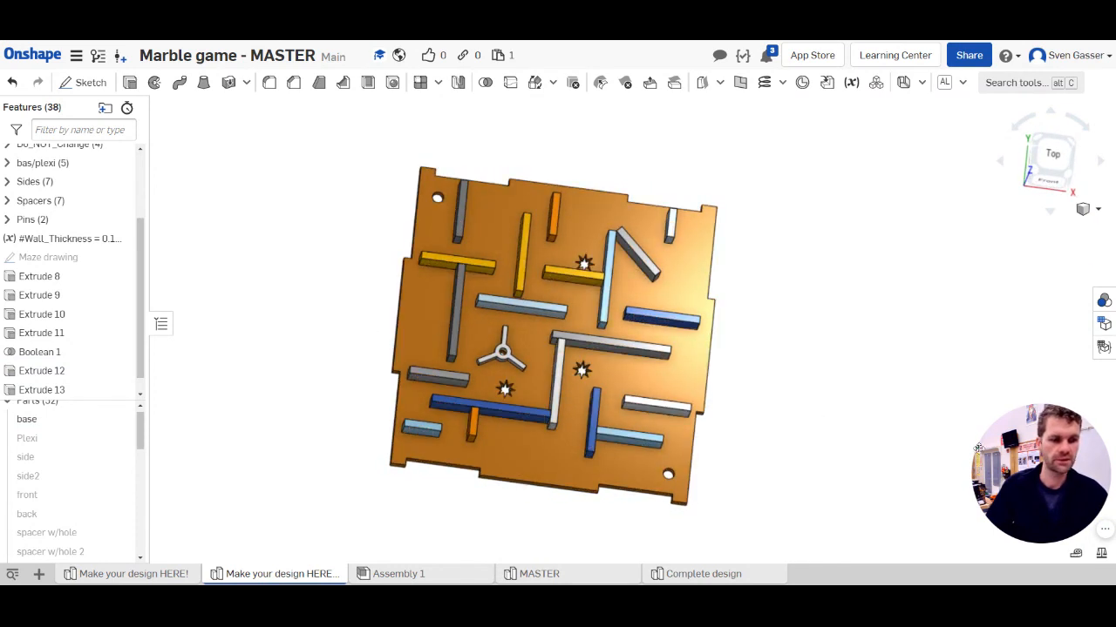
{"action": "left_click_drag", "start_coordinate": [1009, 469], "coordinate": [839, 400]}
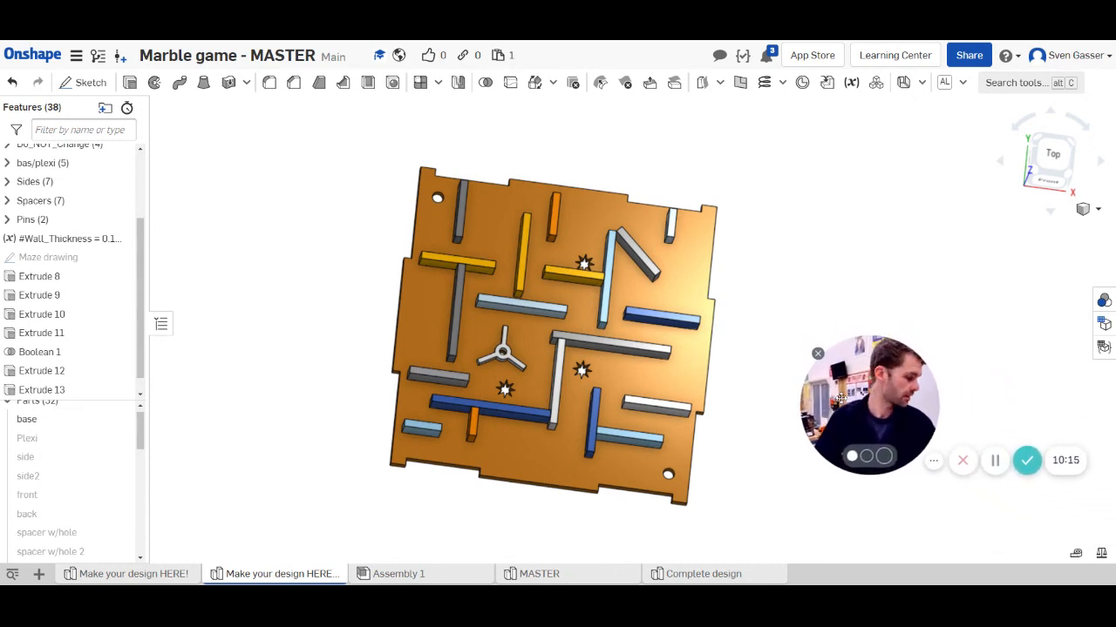